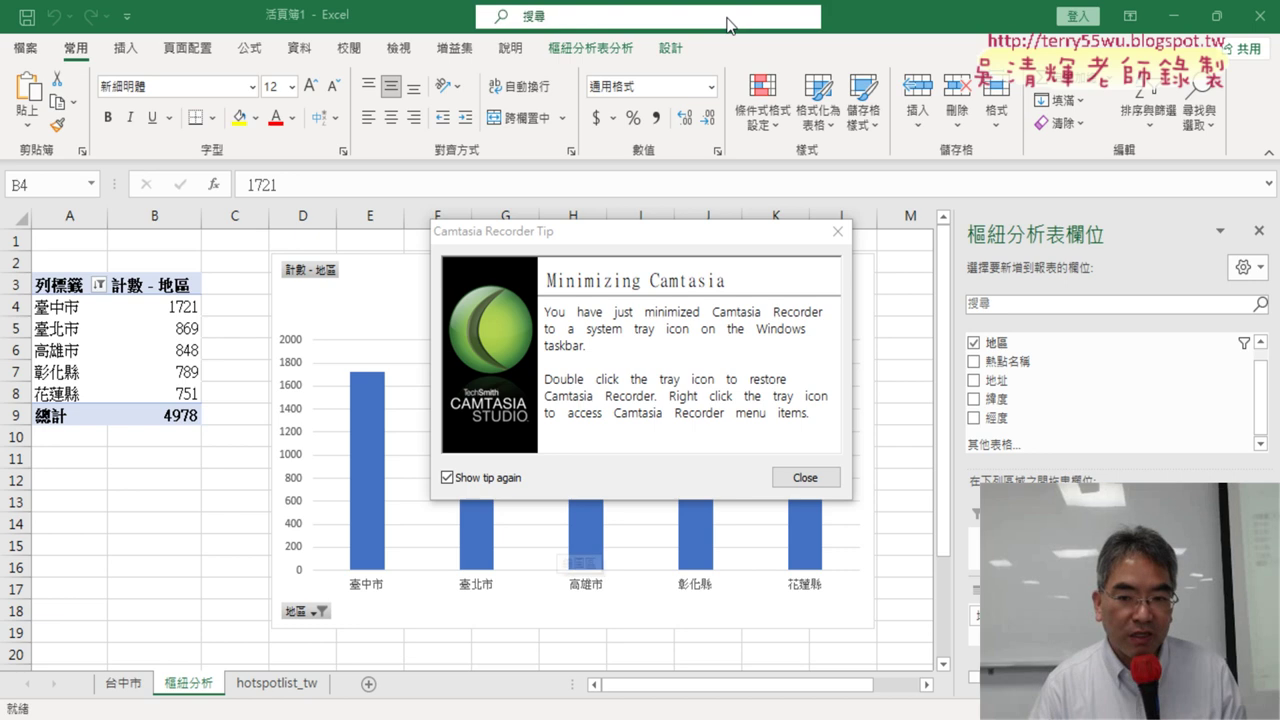
Step: Review the top-5 pivot table and its red-titled chart, then switch to the 台中市 sheet
click(805, 477)
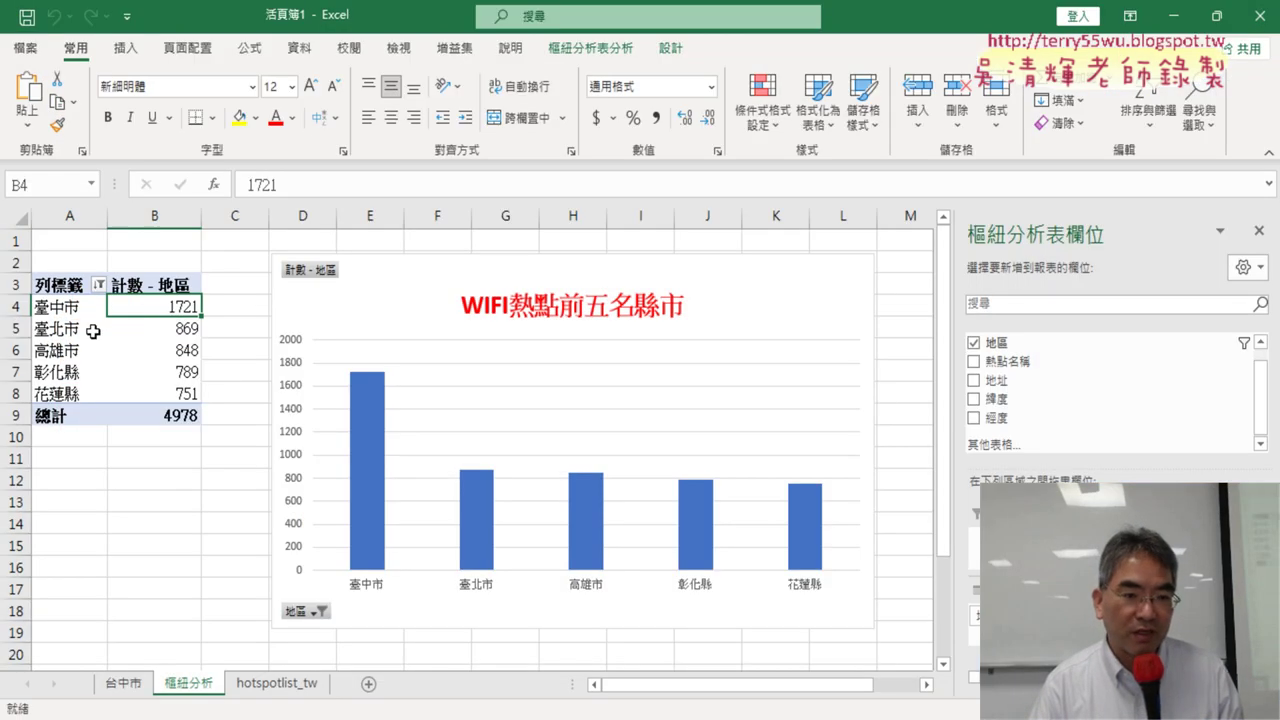
click(84, 314)
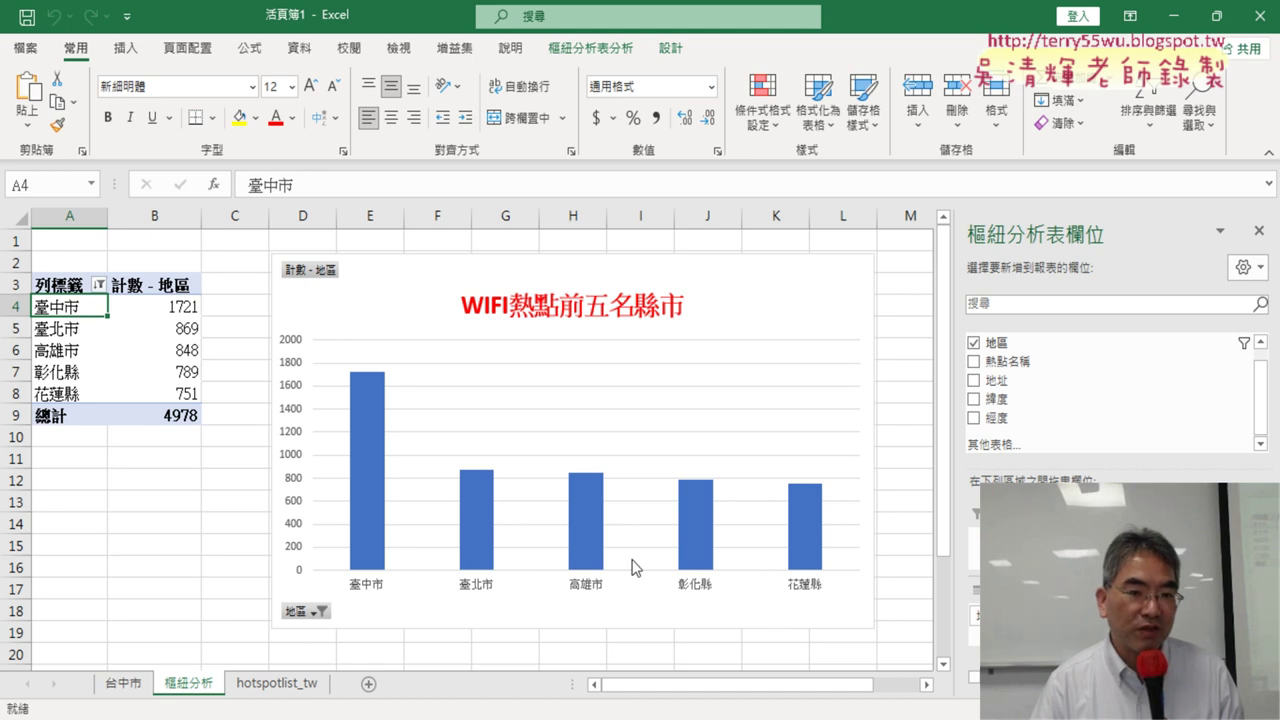
click(600, 48)
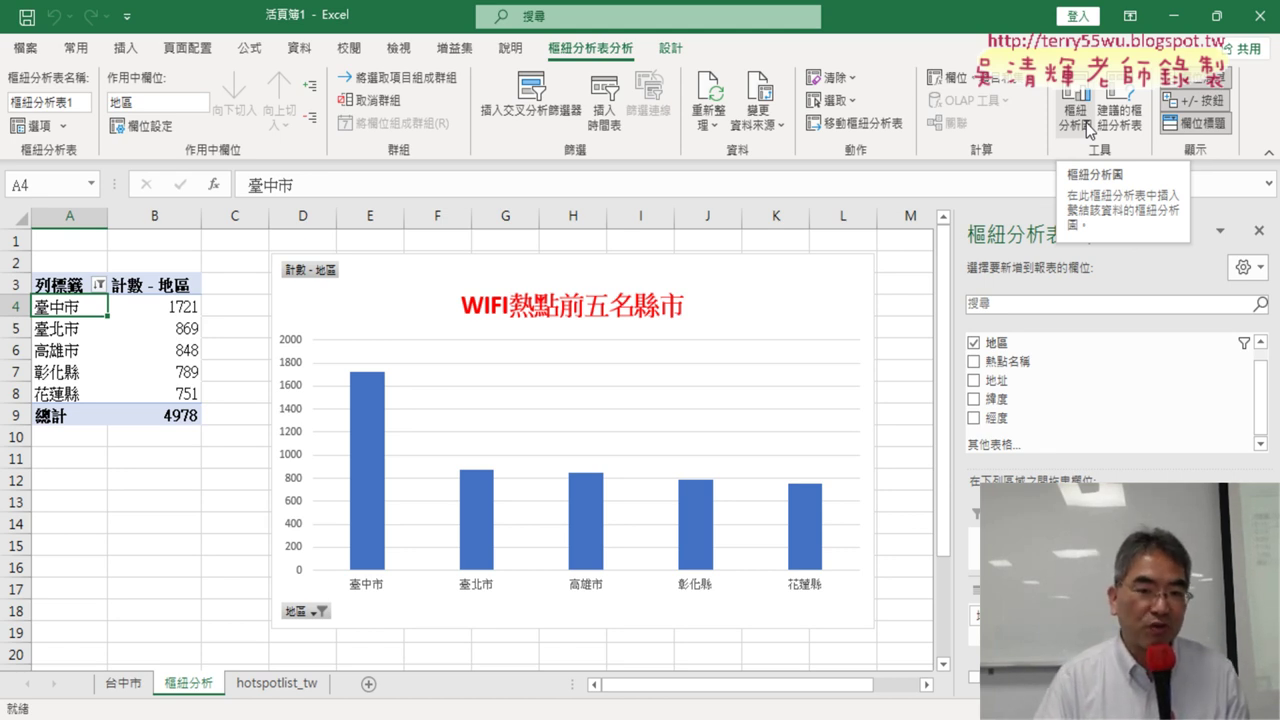
click(549, 318)
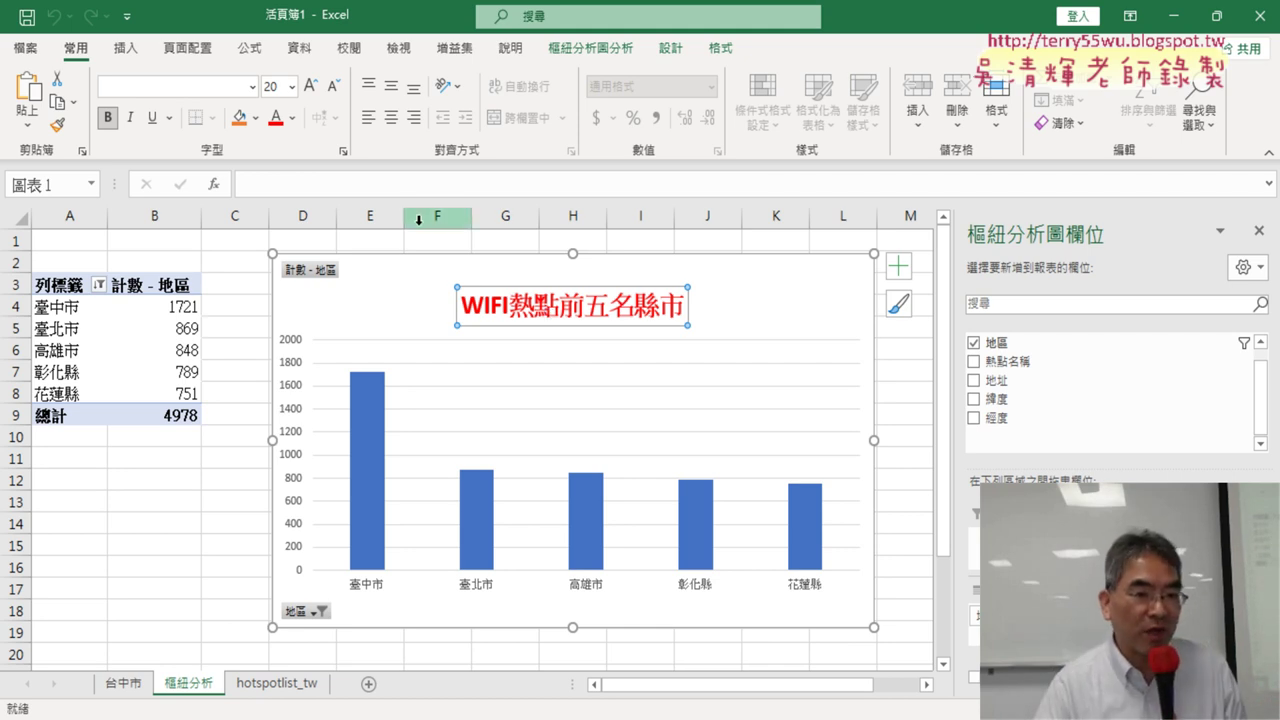
click(170, 308)
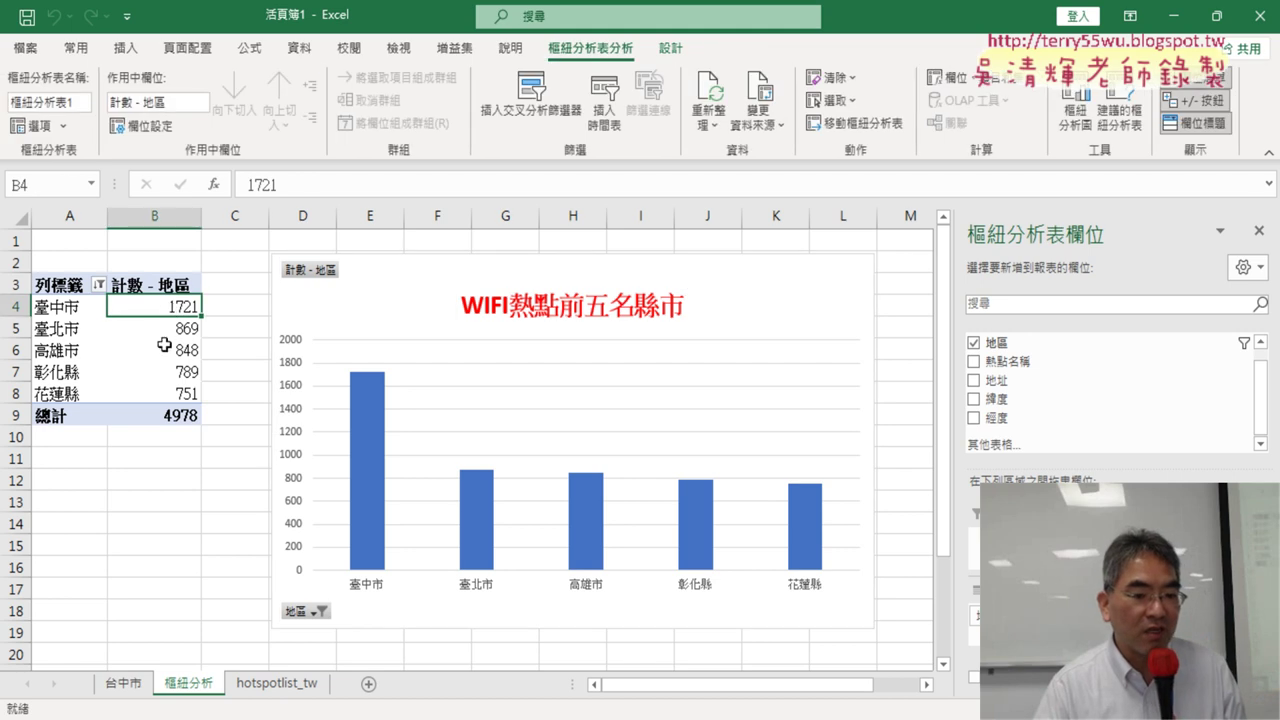
click(122, 684)
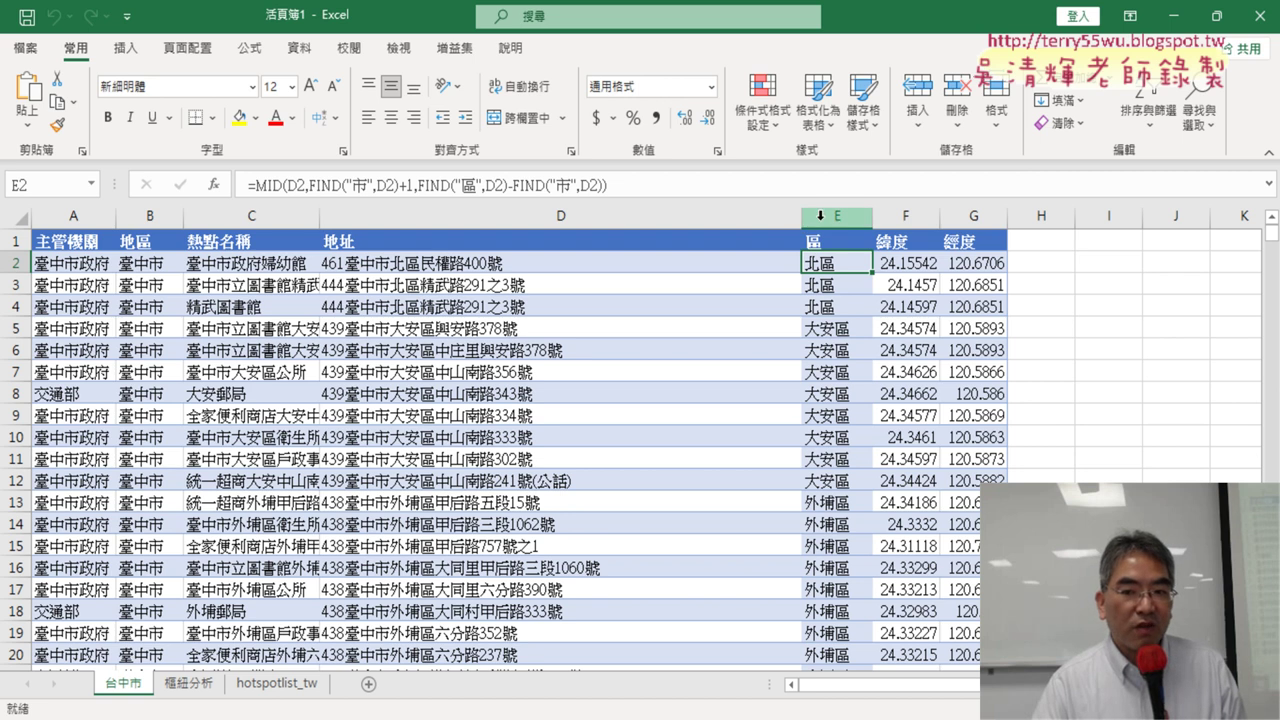
Step: Inspect the 區 district column E and the 地址 address column D, then return to 樞紐分析
click(822, 215)
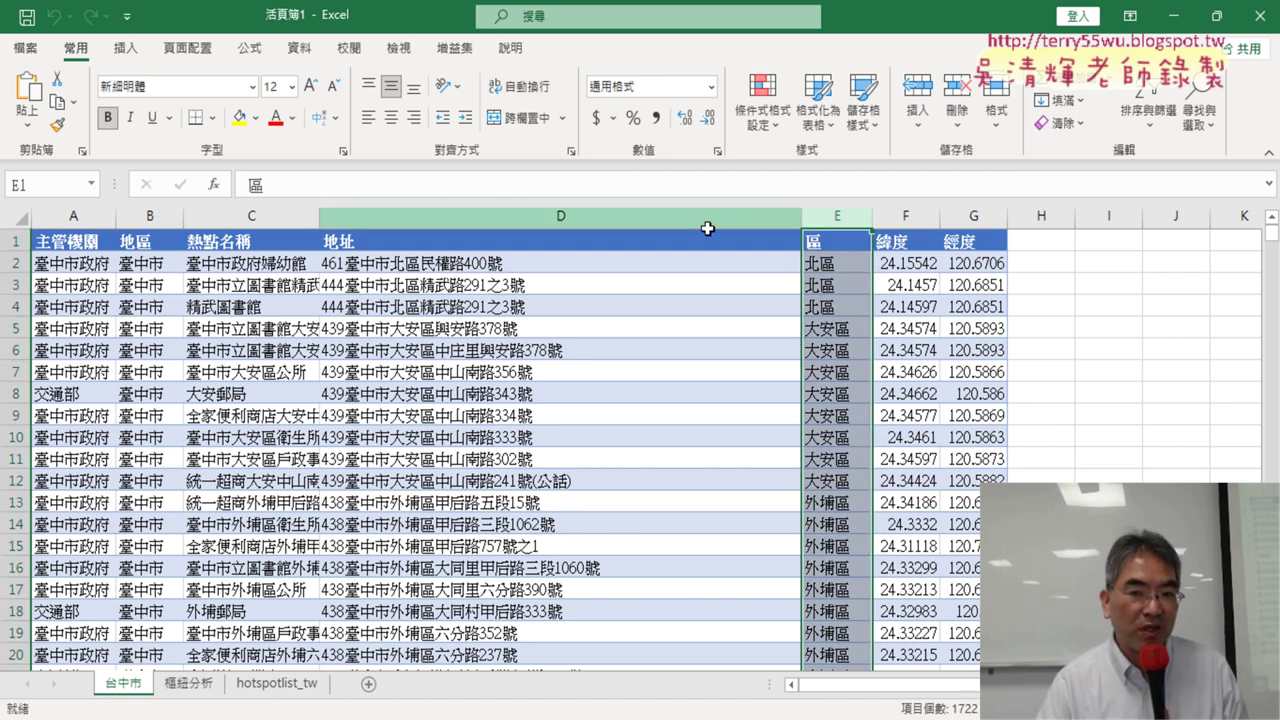
click(634, 217)
click(838, 217)
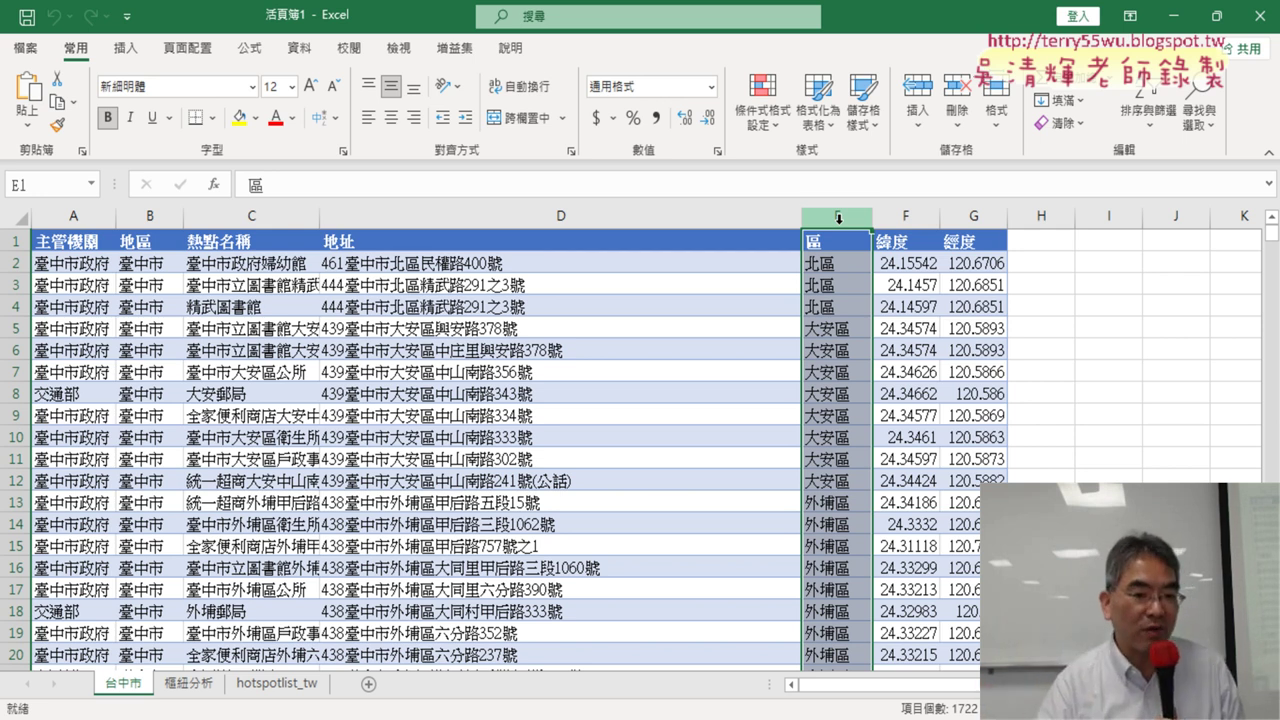
click(188, 683)
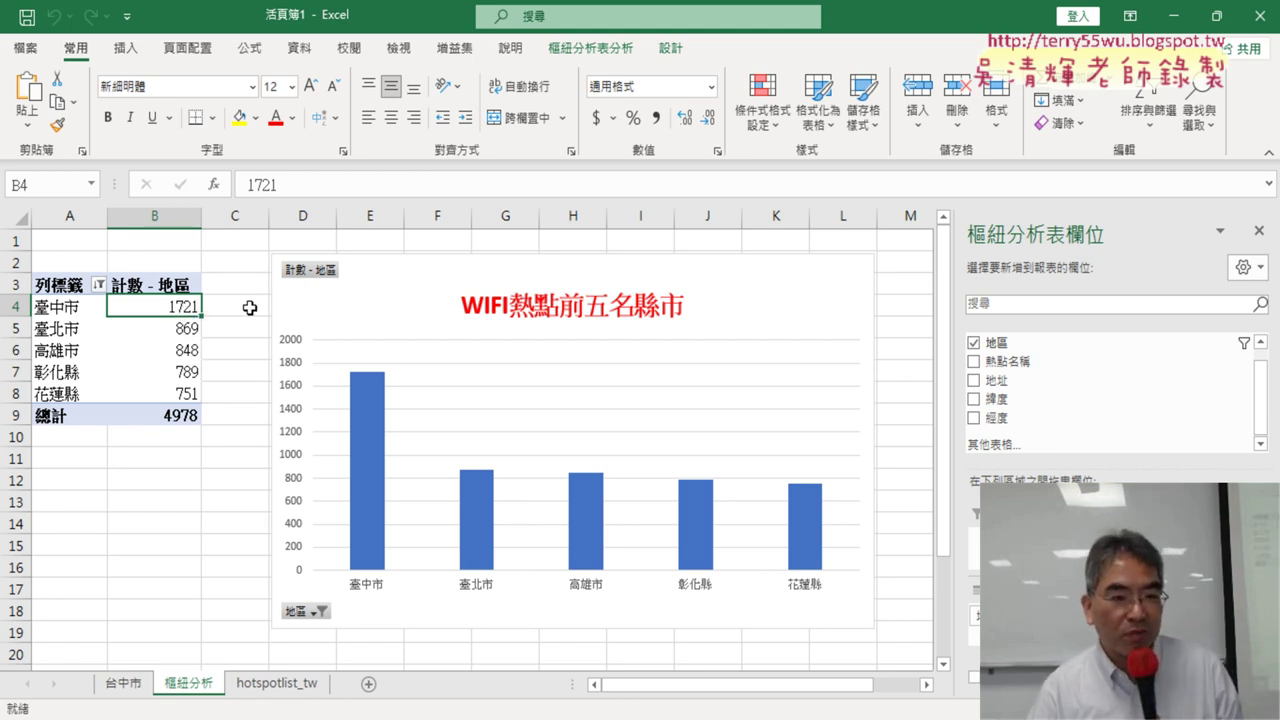
Step: Show the 台中市 sheet and mark up its 區 district column with the screen pen
click(124, 684)
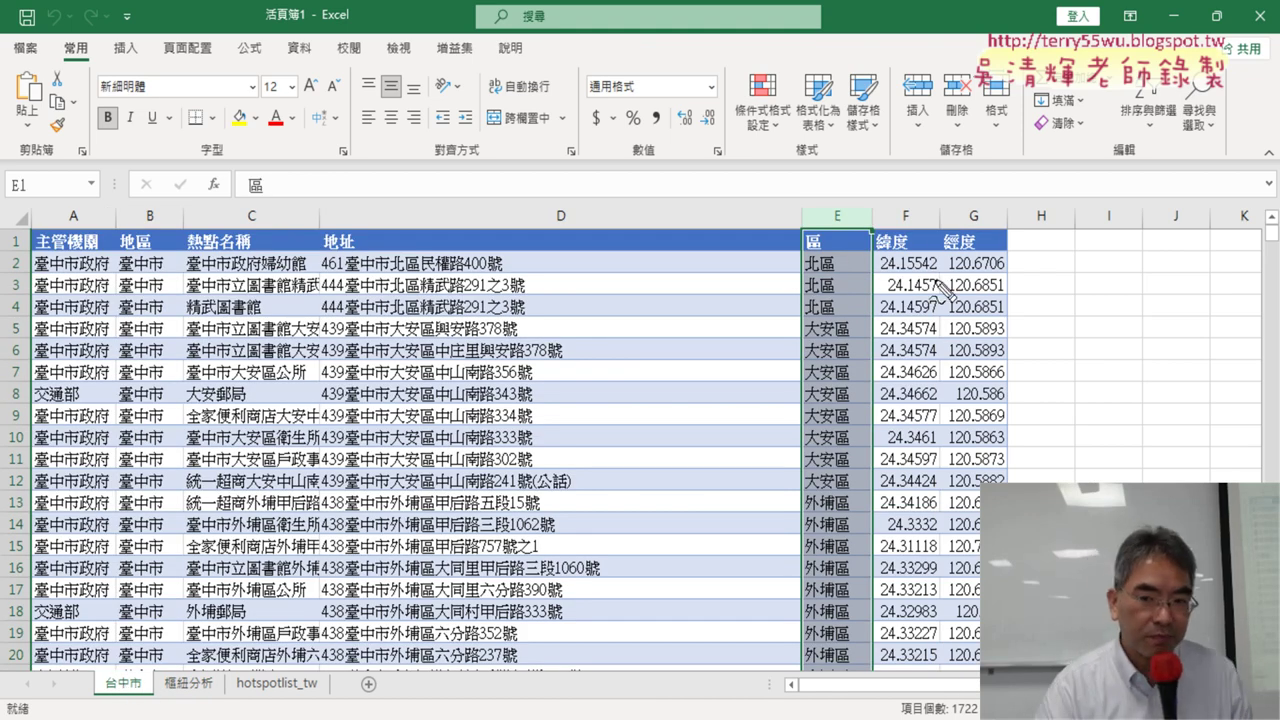
mouse_move(850, 283)
mouse_down()
mouse_move(785, 255)
mouse_move(848, 295)
mouse_move(852, 352)
mouse_up()
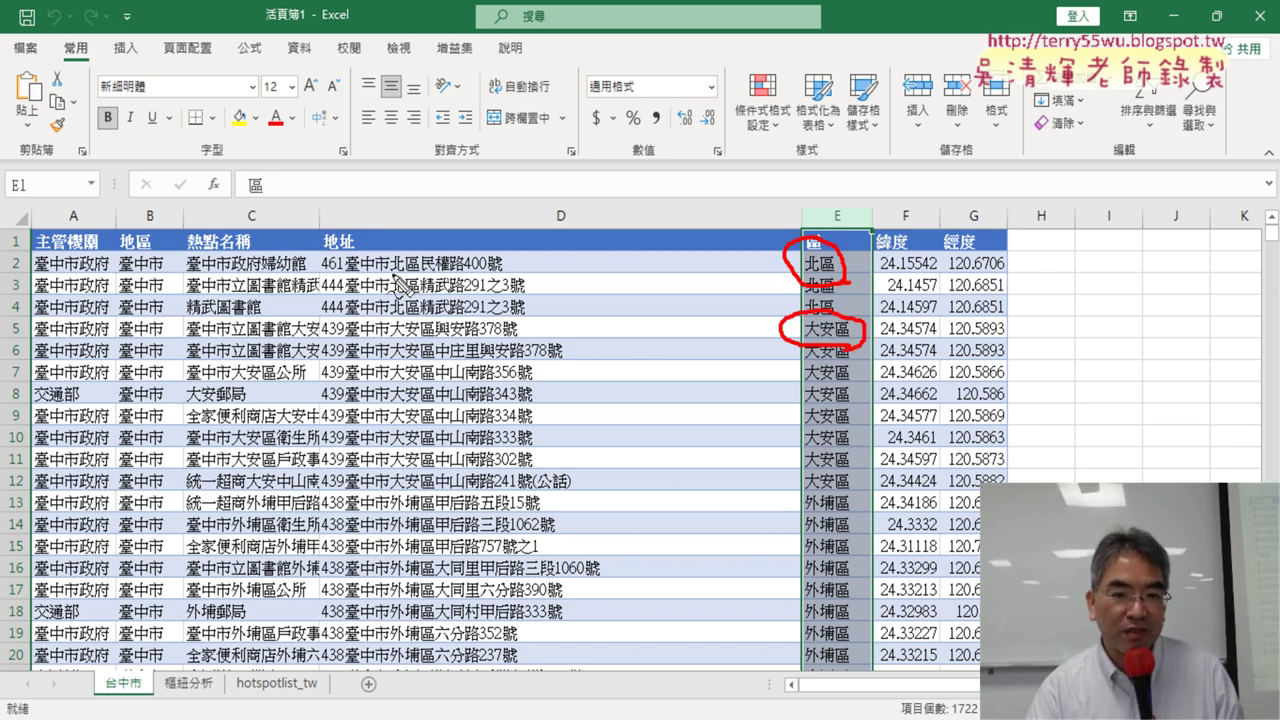
drag(391, 272, 419, 271)
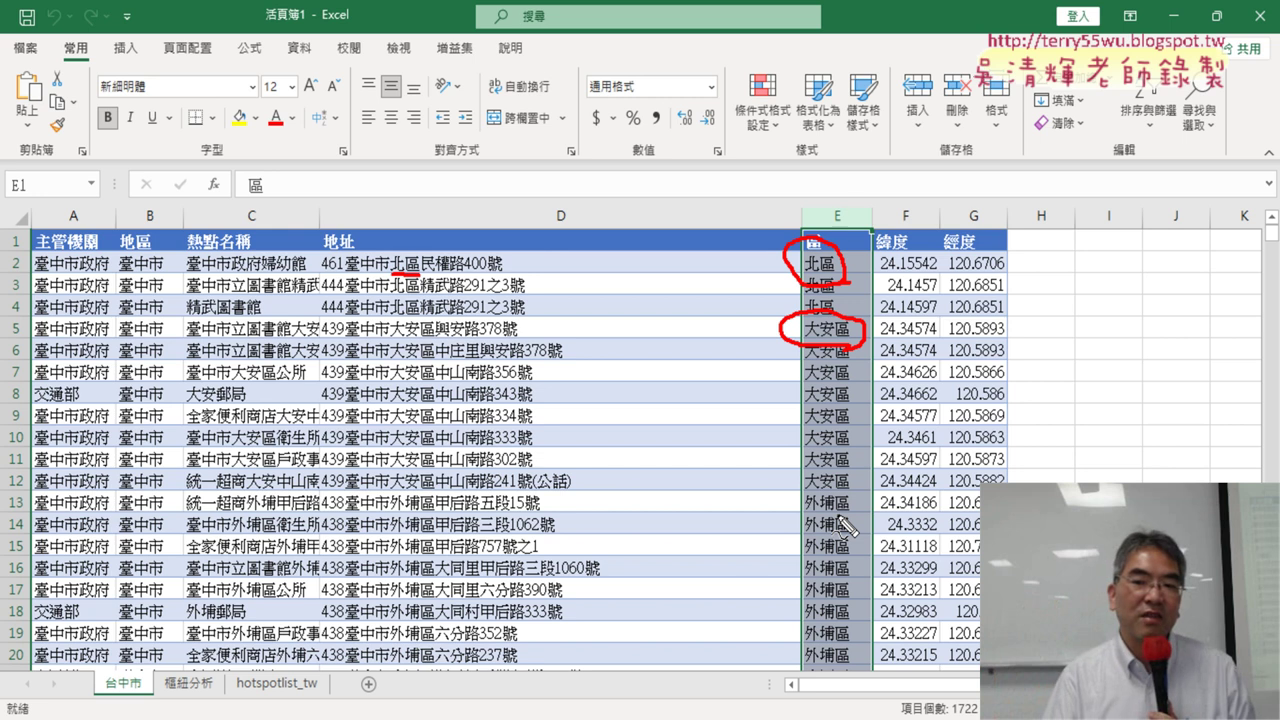
key(Escape)
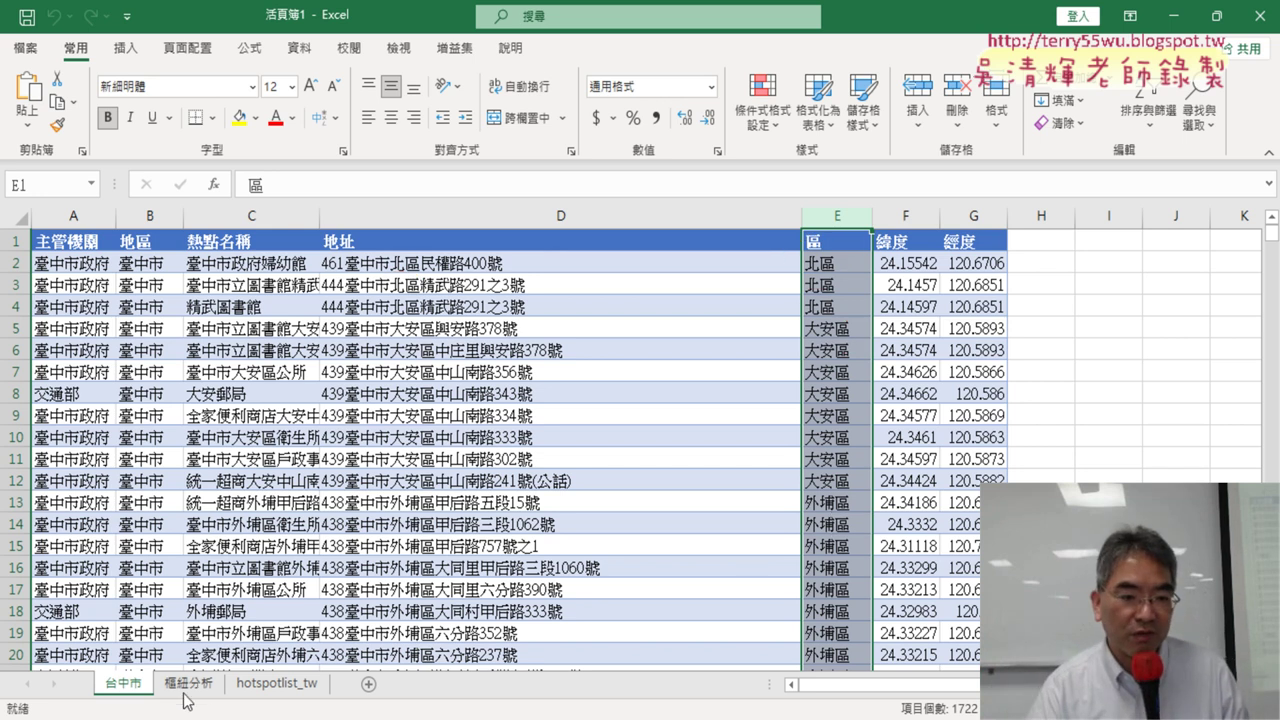
Step: Permanently delete the 台中市 sheet
right_click(130, 698)
click(150, 447)
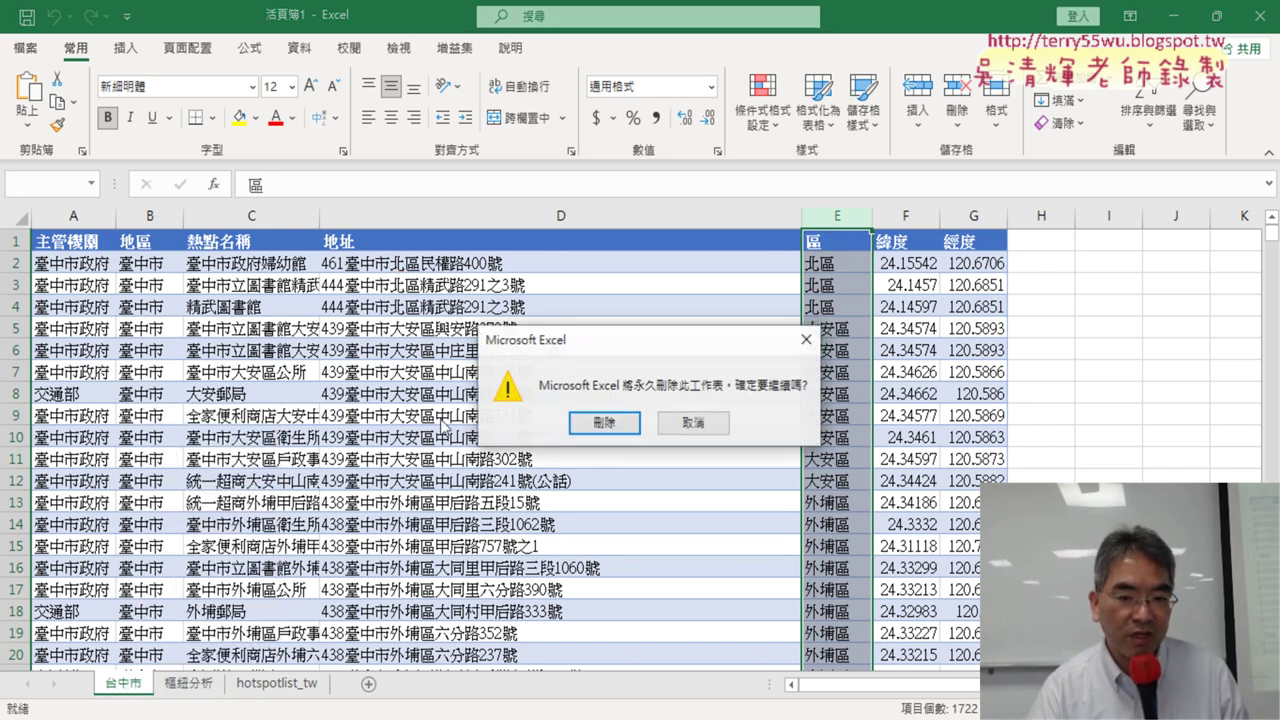
click(604, 422)
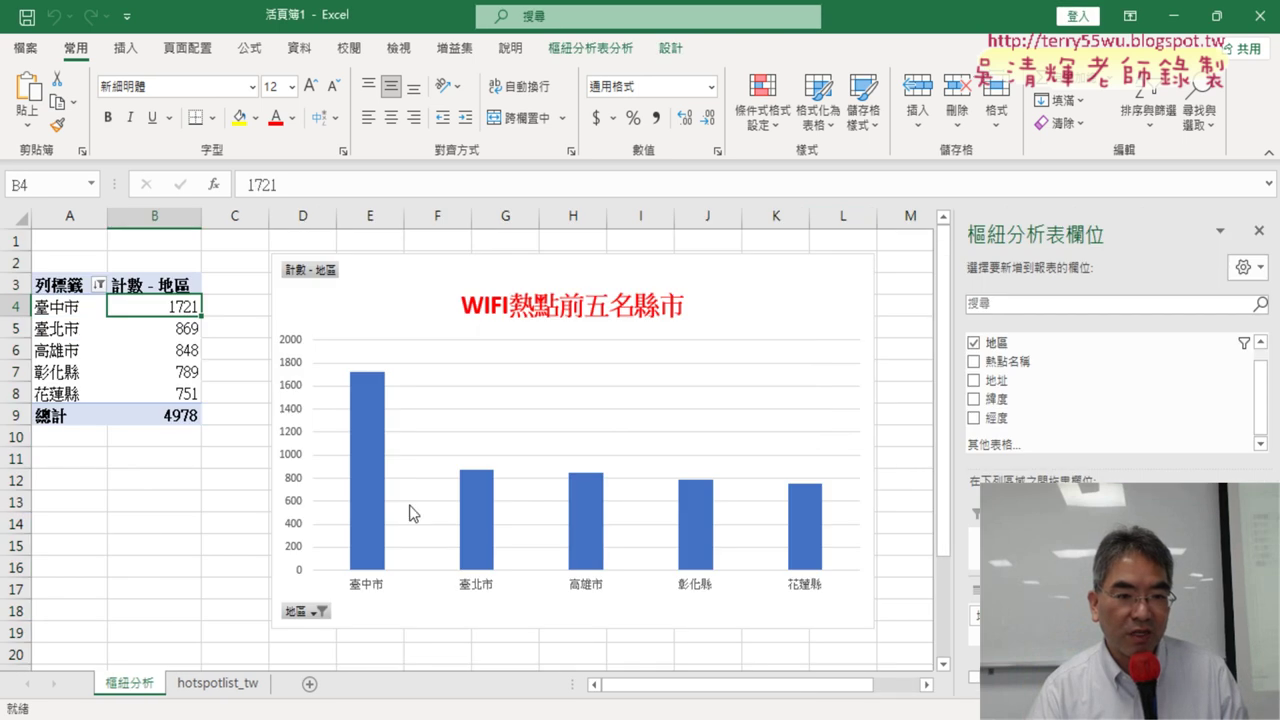
Step: Drill the 臺中市 count of 1721 into a new sheet, clear its table style and convert it to a range
double_click(183, 307)
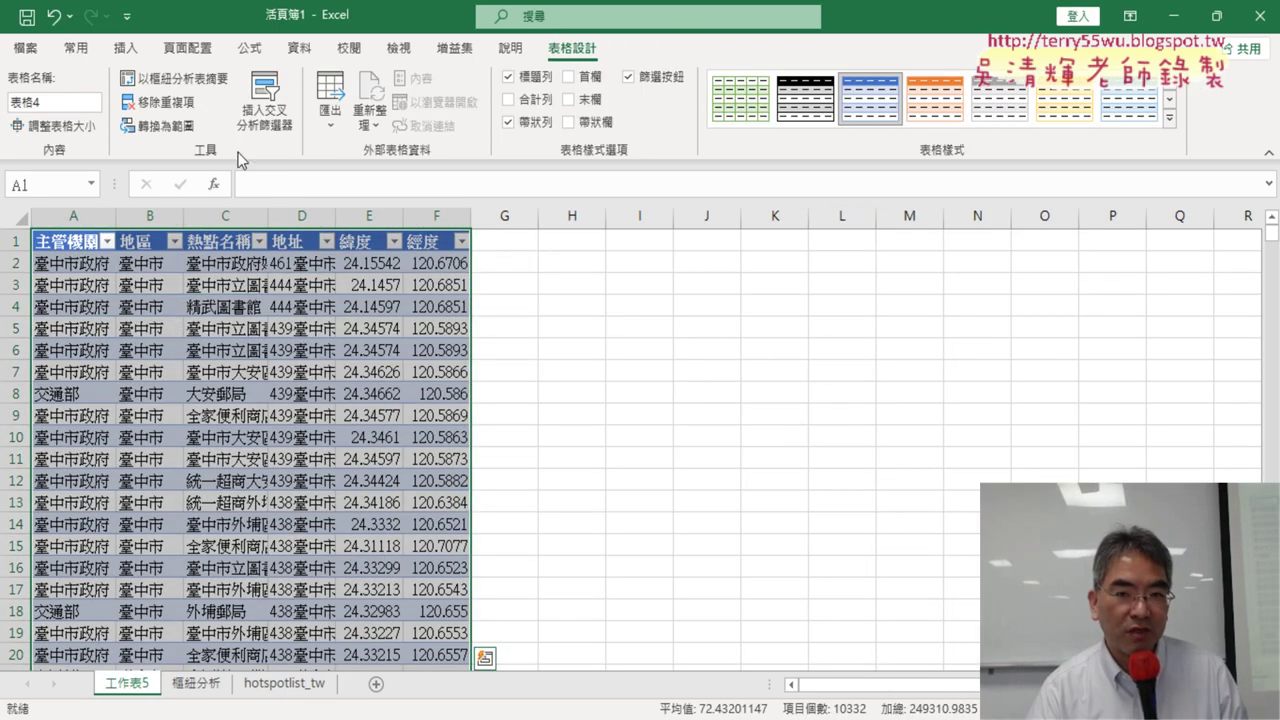
click(1168, 119)
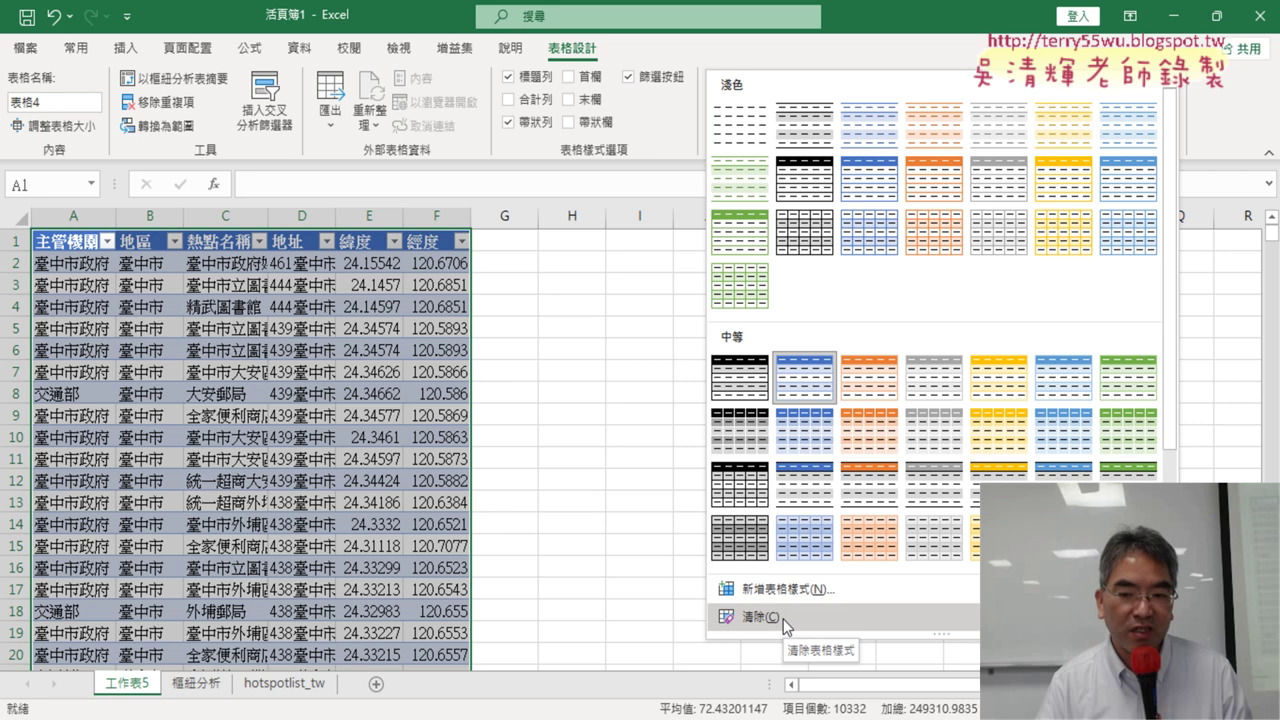
click(783, 619)
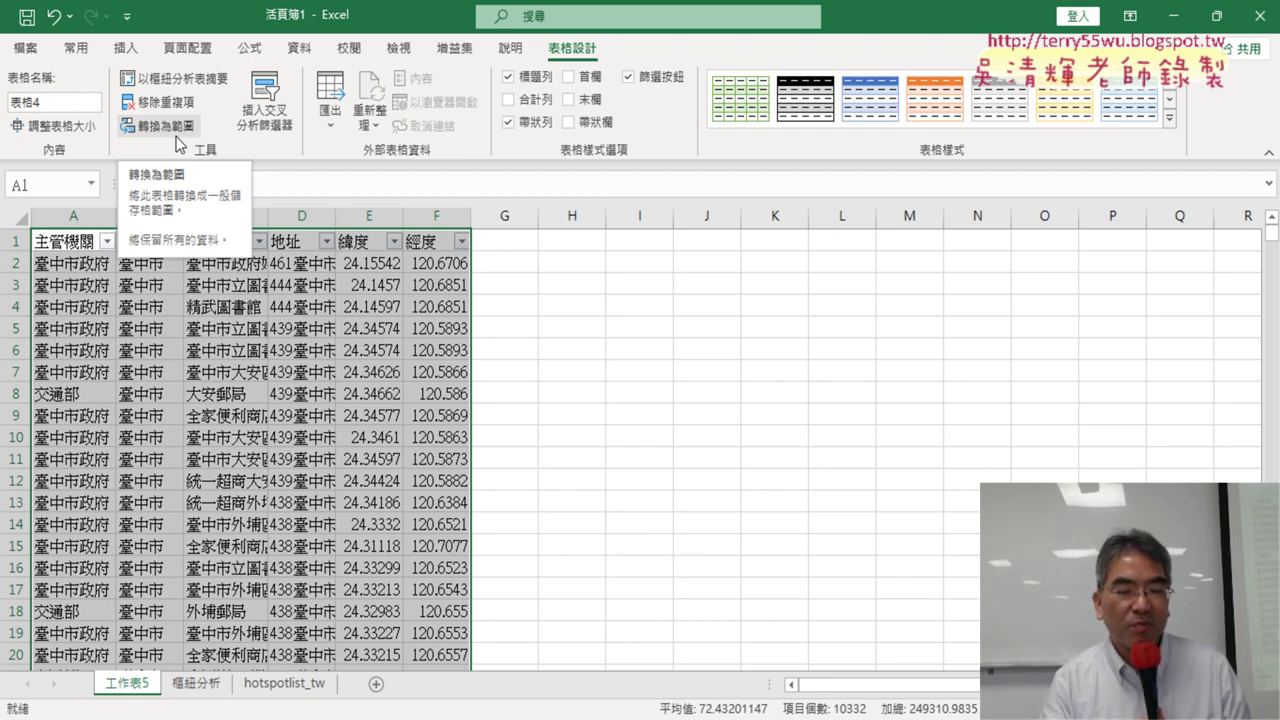
click(183, 143)
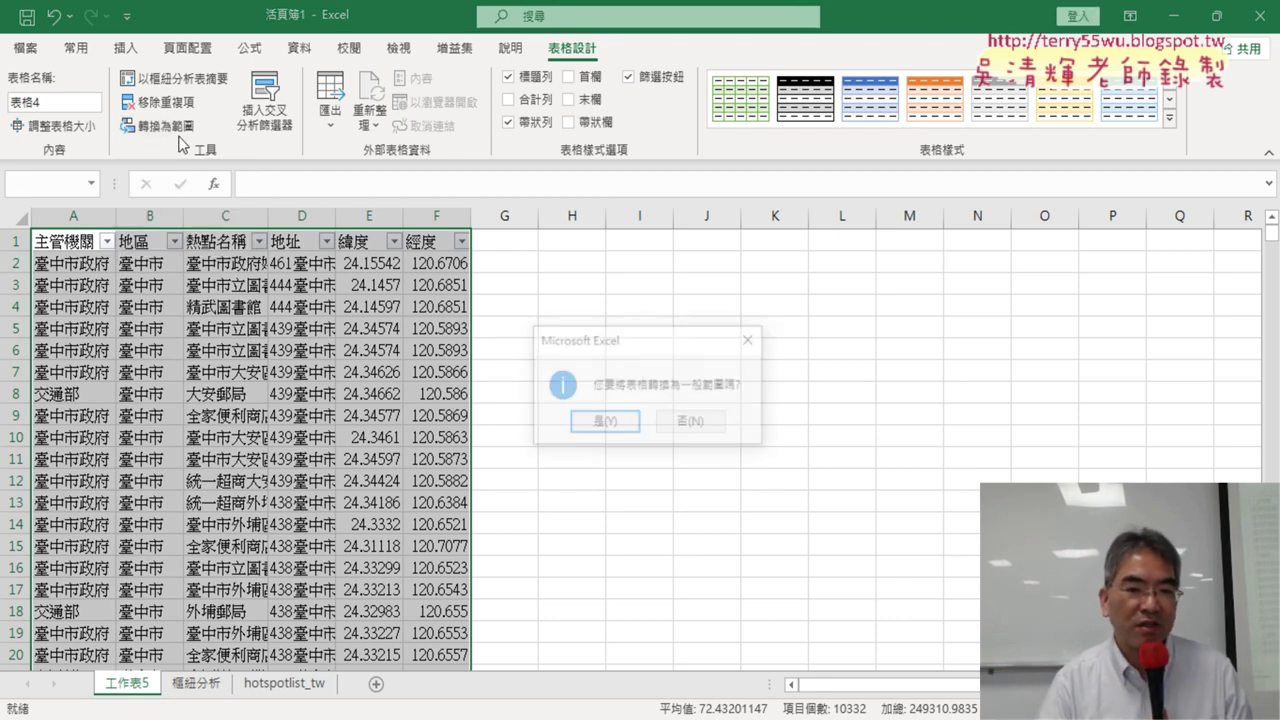
click(617, 430)
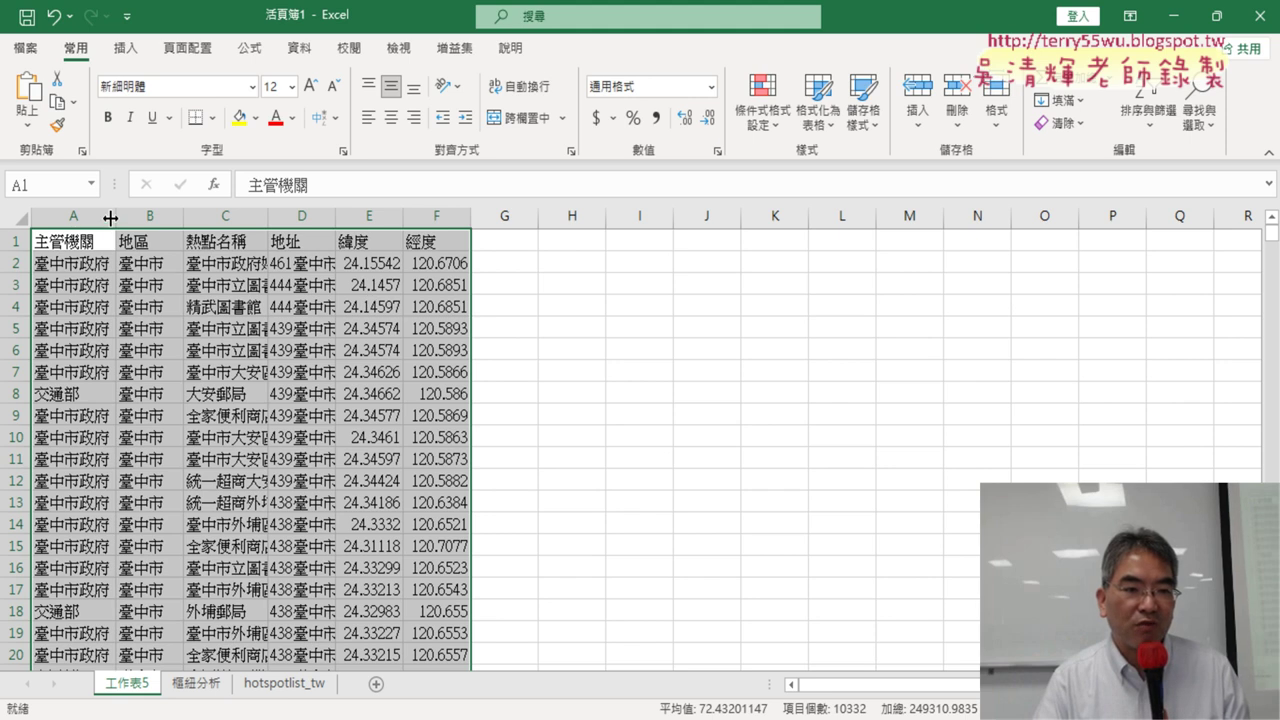
Step: Auto-fit columns A to F to their contents
drag(80, 216, 428, 214)
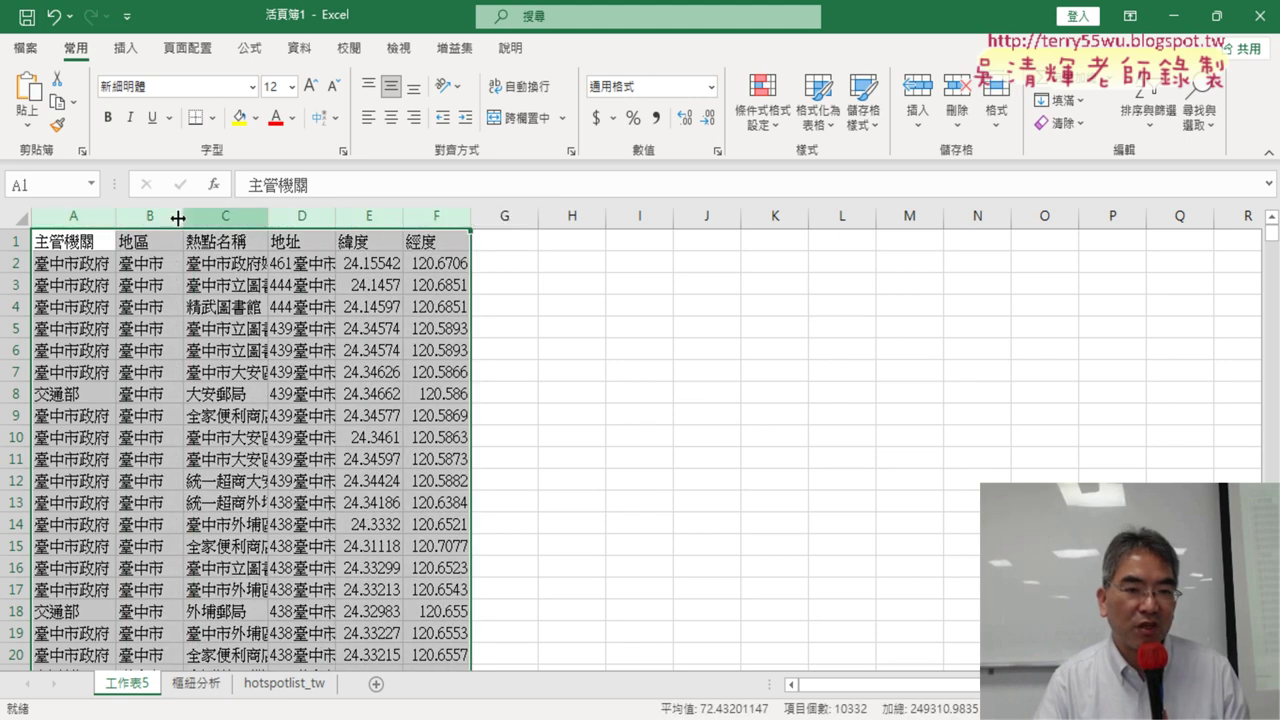
double_click(119, 217)
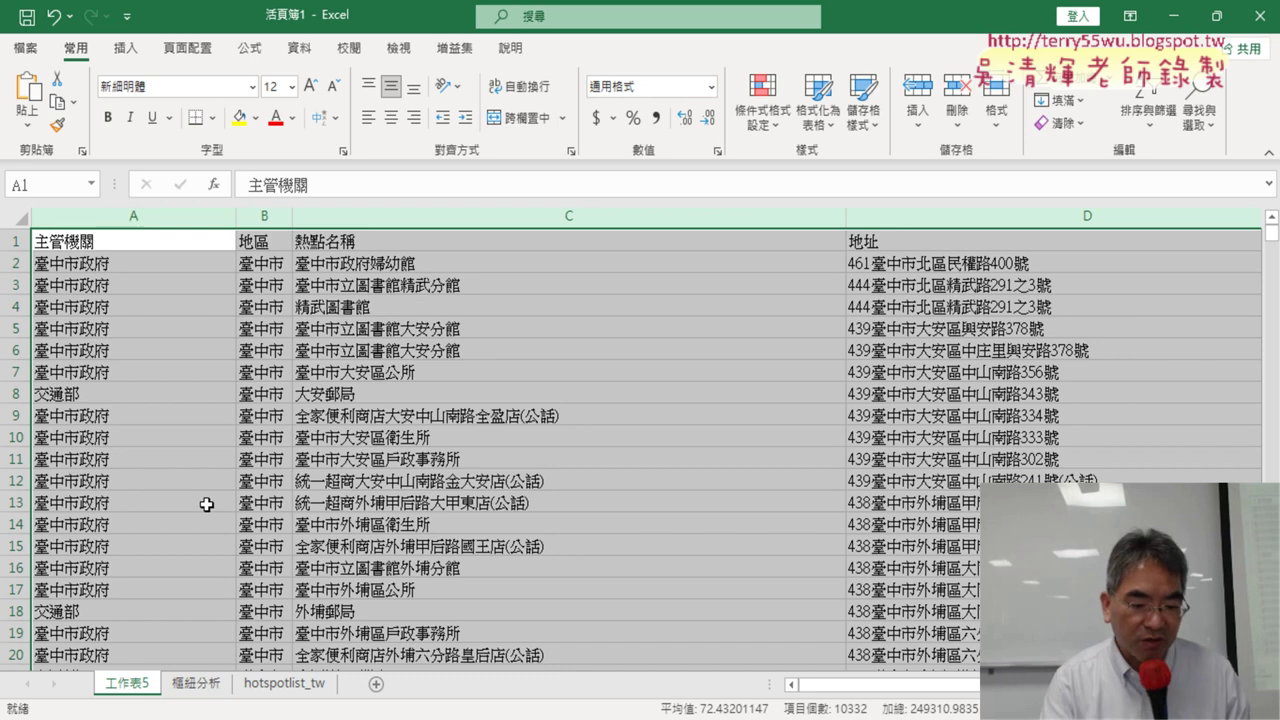
key(ctrl+z)
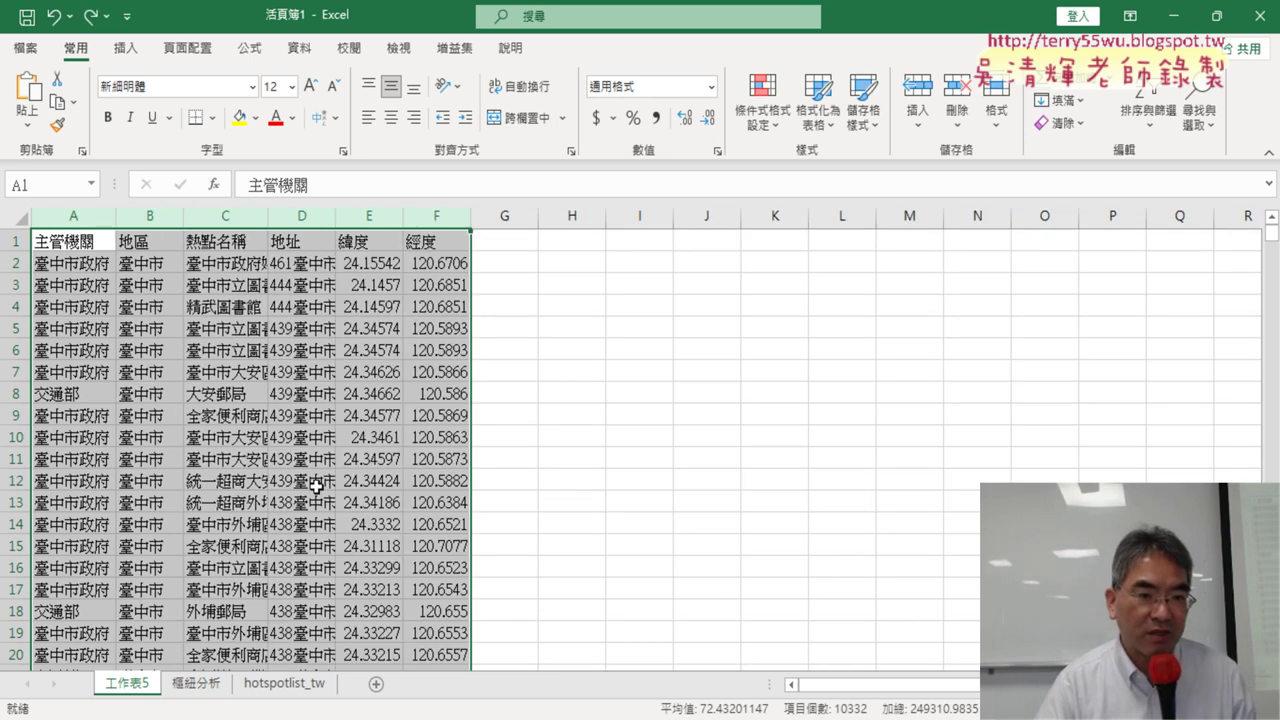
drag(77, 210, 420, 212)
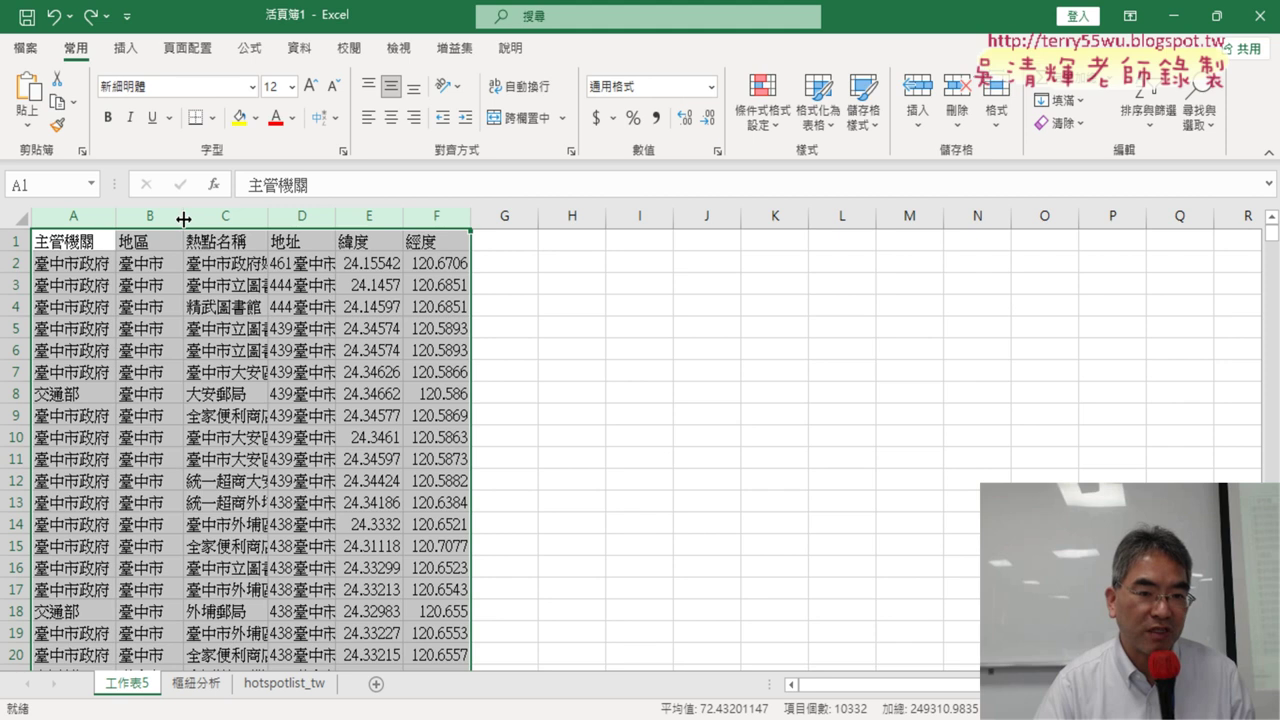
double_click(183, 219)
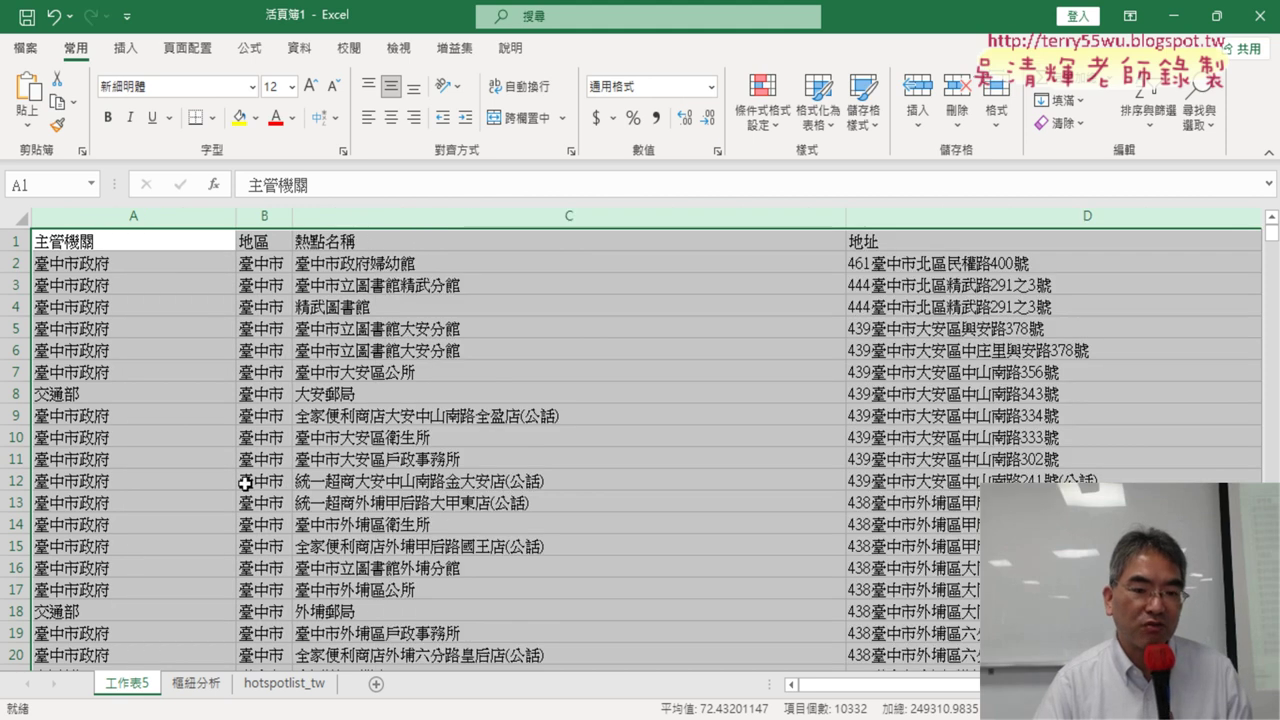
mouse_move(870, 685)
mouse_down()
mouse_move(1040, 685)
mouse_move(899, 690)
mouse_move(977, 690)
mouse_up()
drag(958, 684, 940, 684)
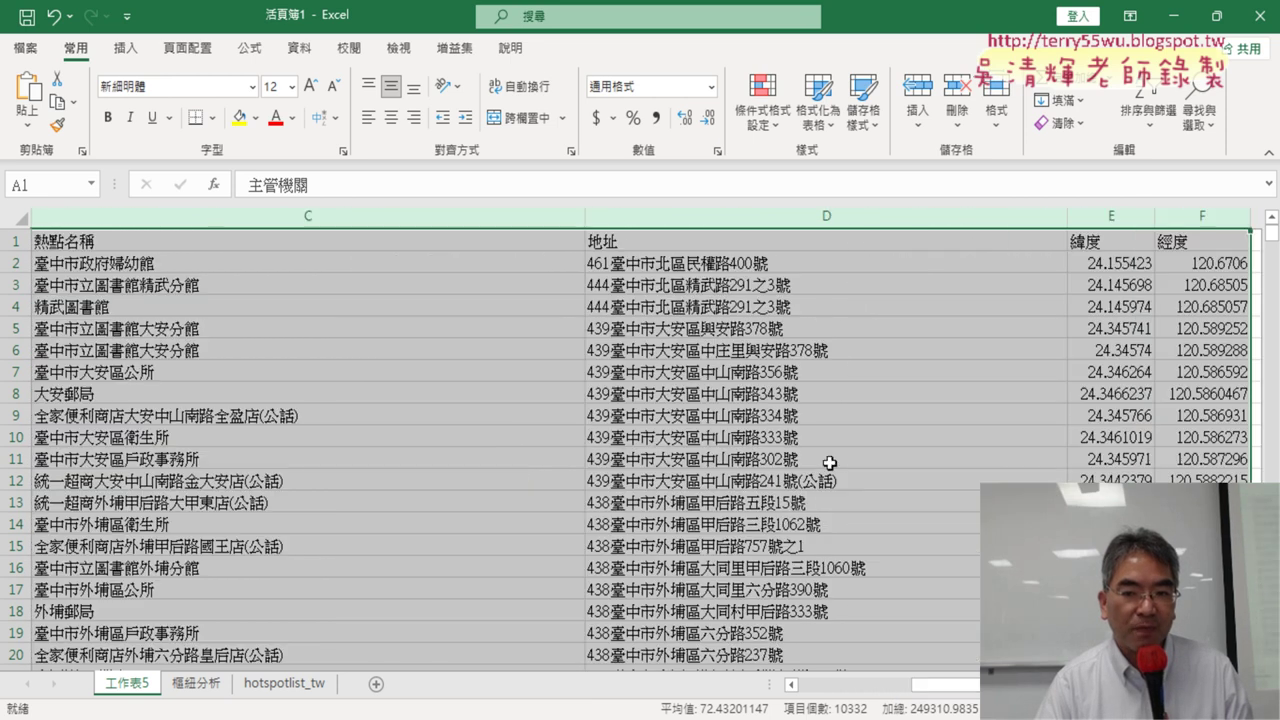
Step: Insert a new empty column E before the 緯度 latitude column and narrow it
click(750, 224)
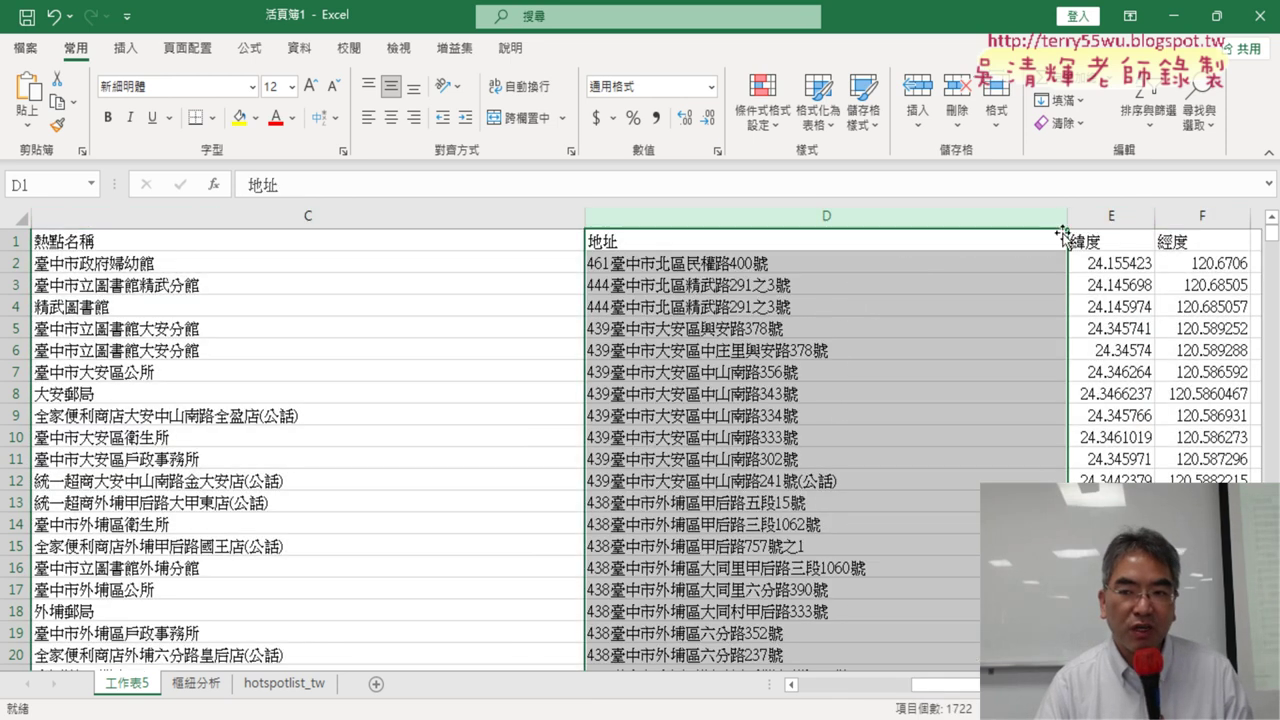
click(1106, 218)
right_click(1109, 222)
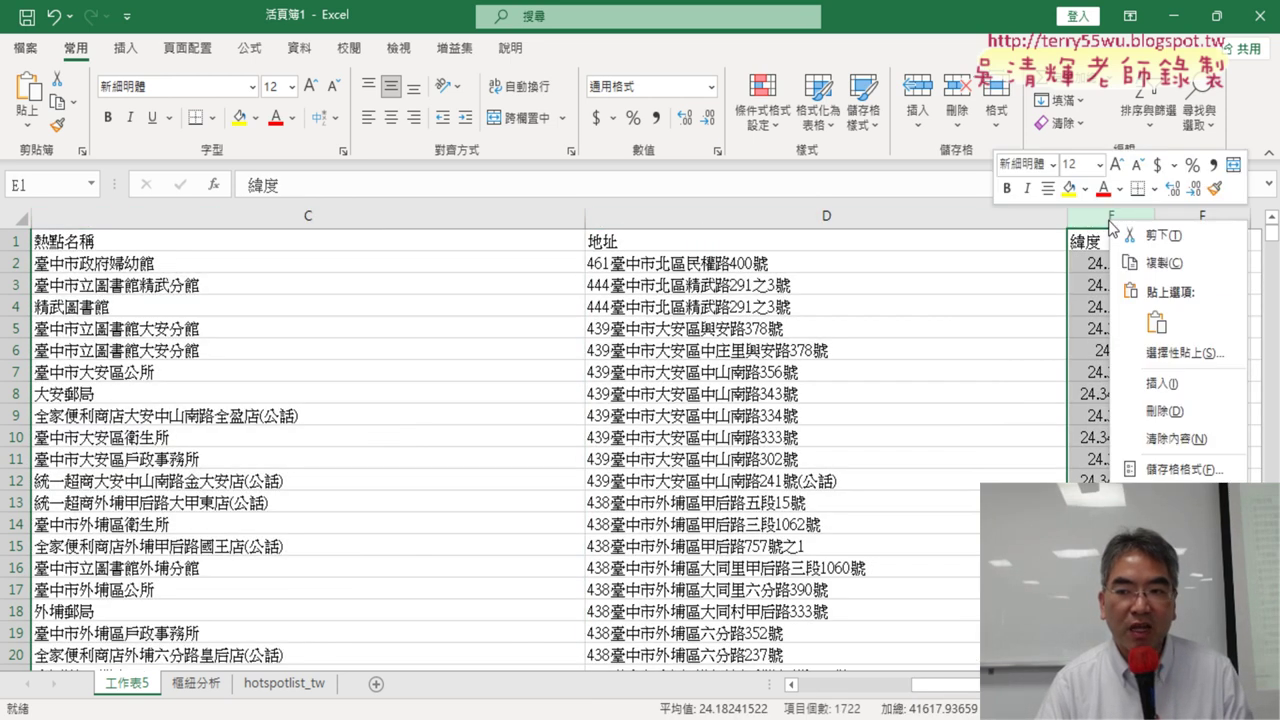
click(1160, 383)
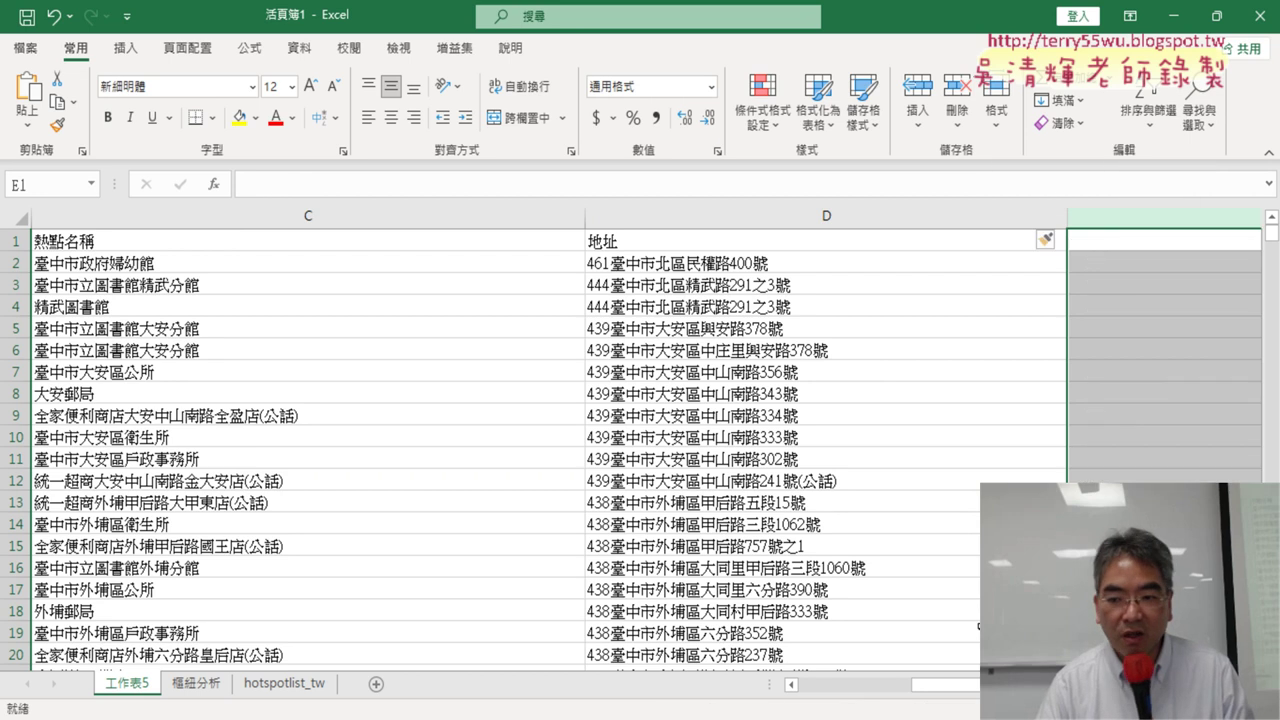
scroll(759, 351, right, 3)
click(759, 351)
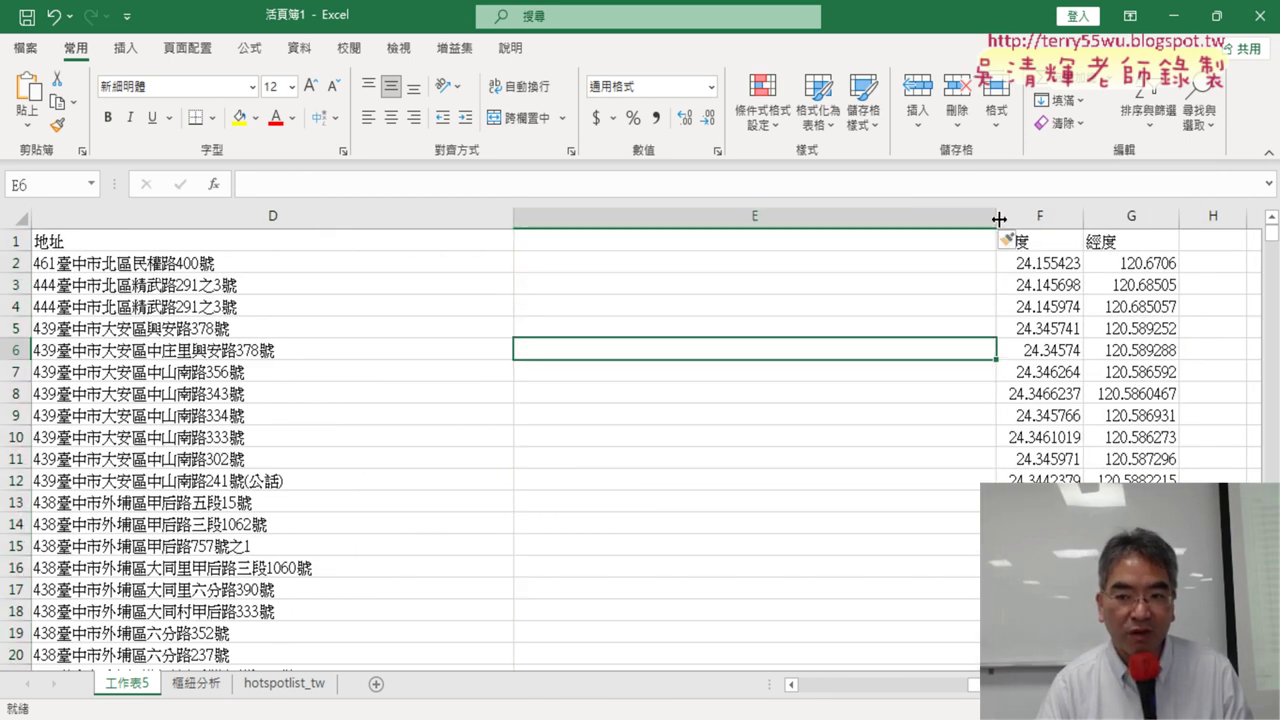
drag(999, 218, 585, 218)
Step: Enter the heading 區 in cell E1
click(553, 241)
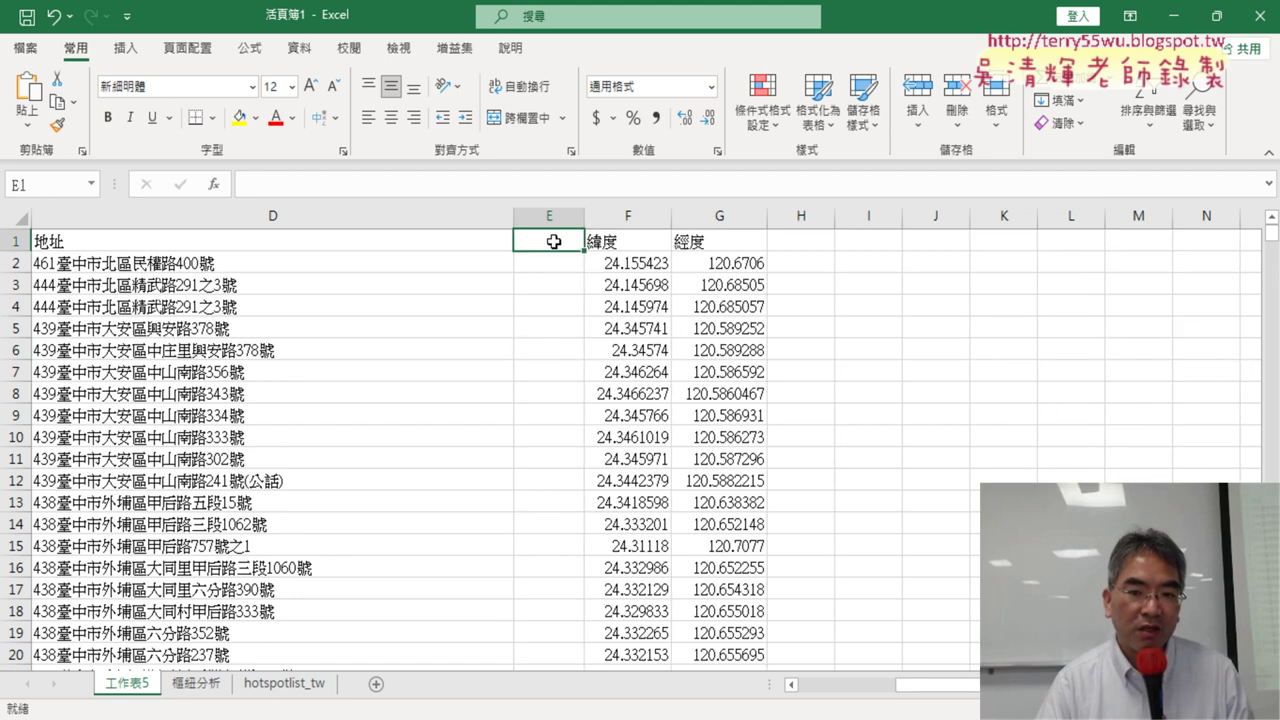
text(ㄑㄩ)
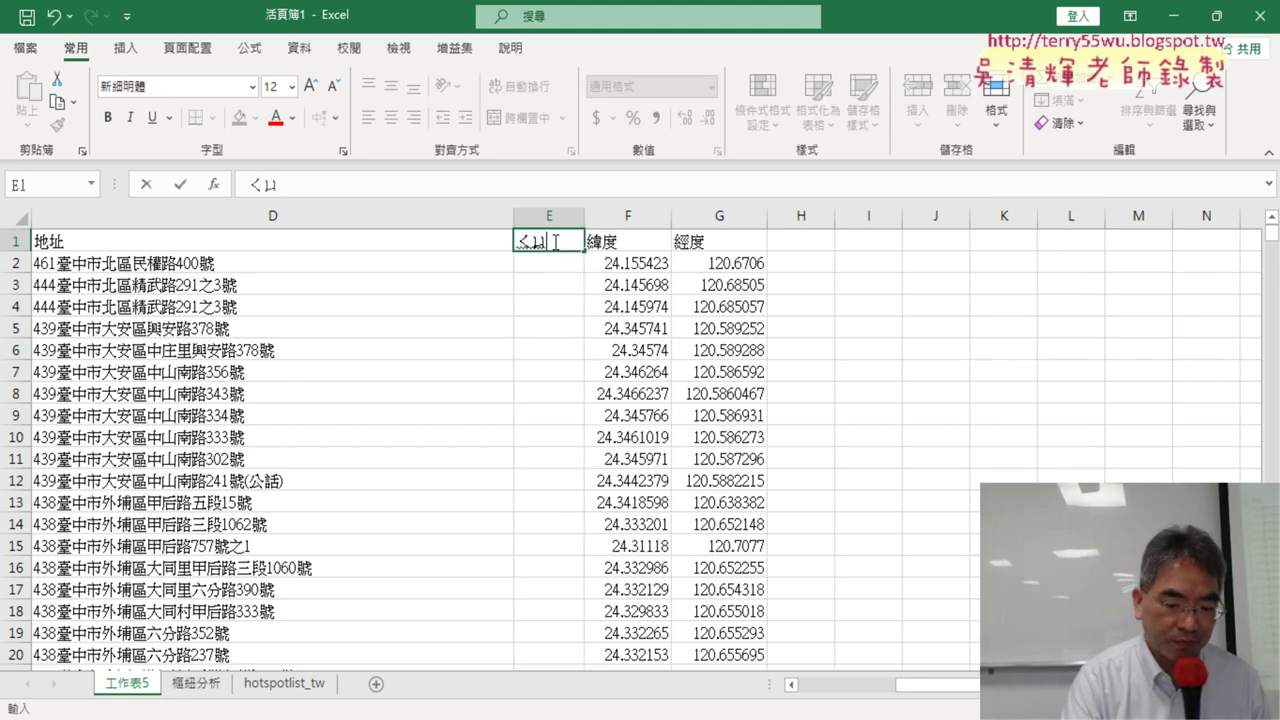
key(space)
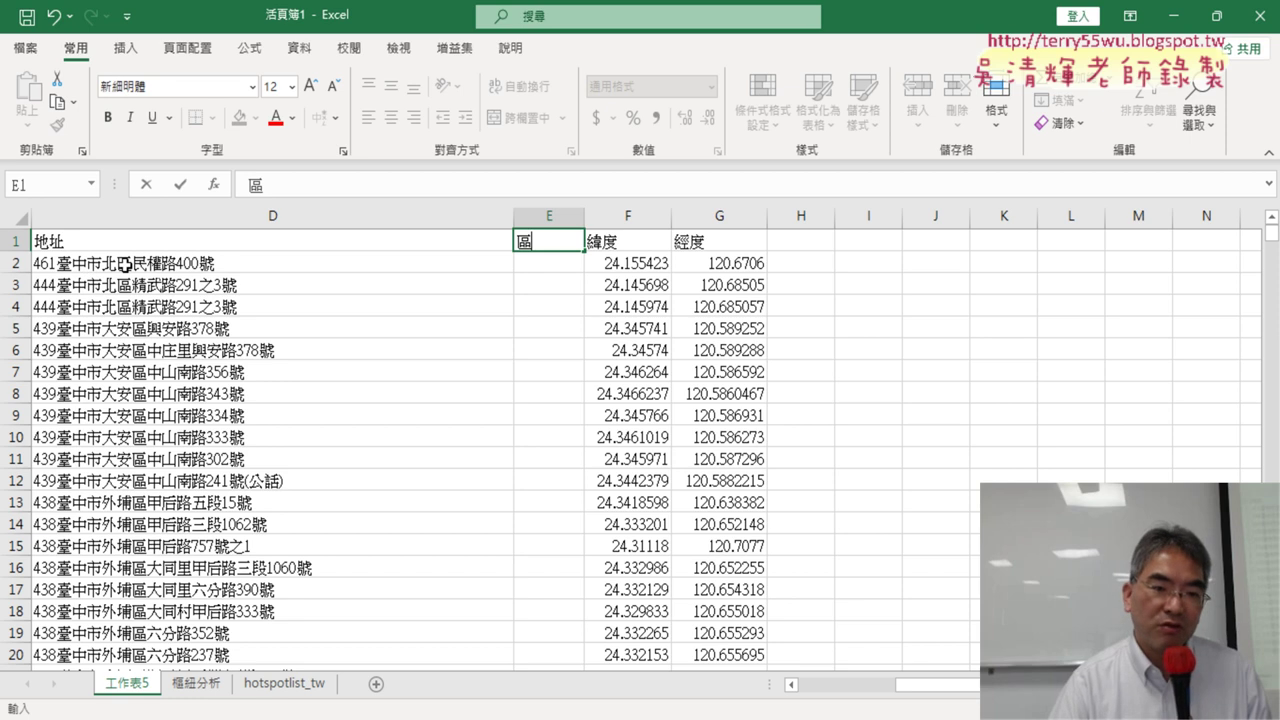
key(Return)
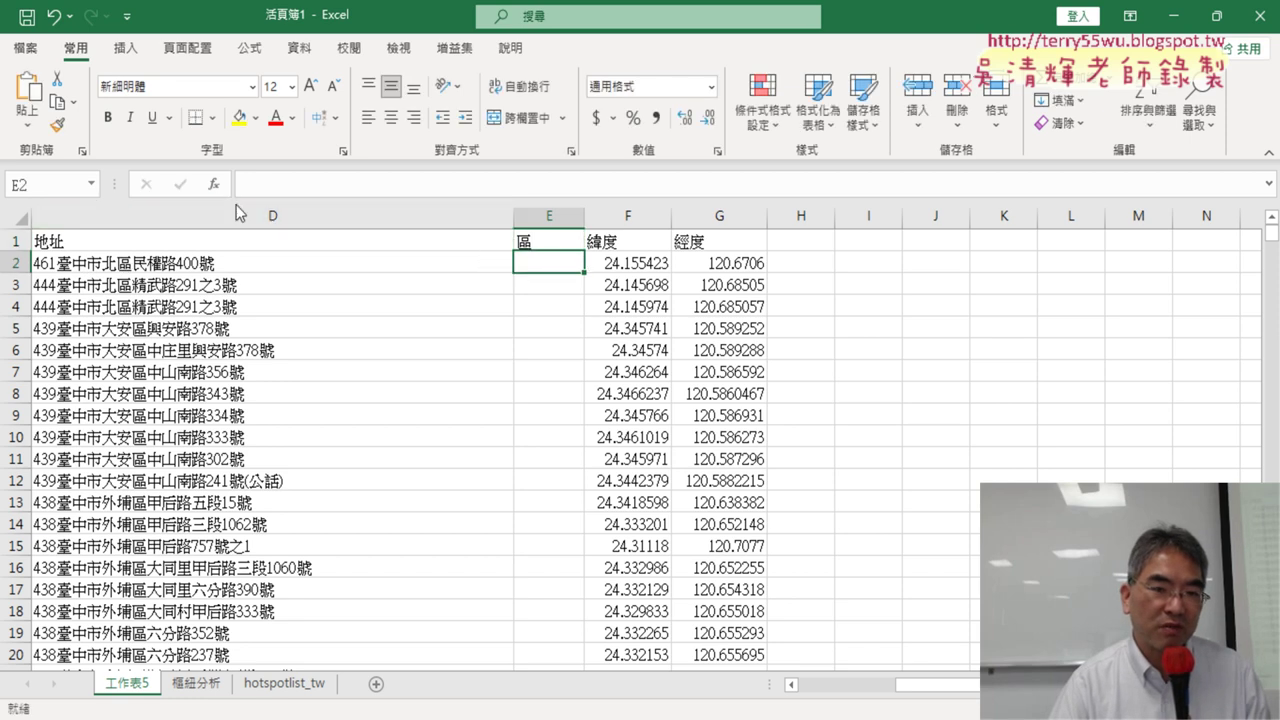
Step: Open Insert Function for E2 and browse the 文字 text function list
click(214, 184)
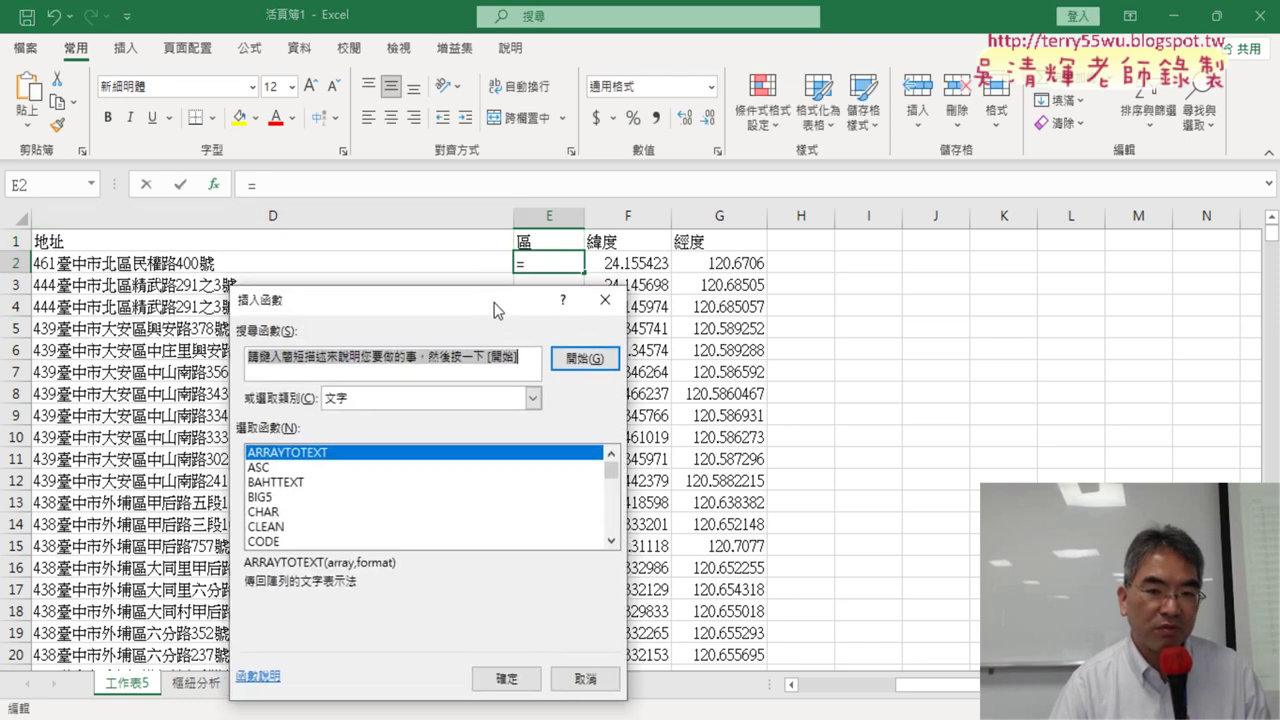
click(927, 383)
click(927, 383)
click(927, 383)
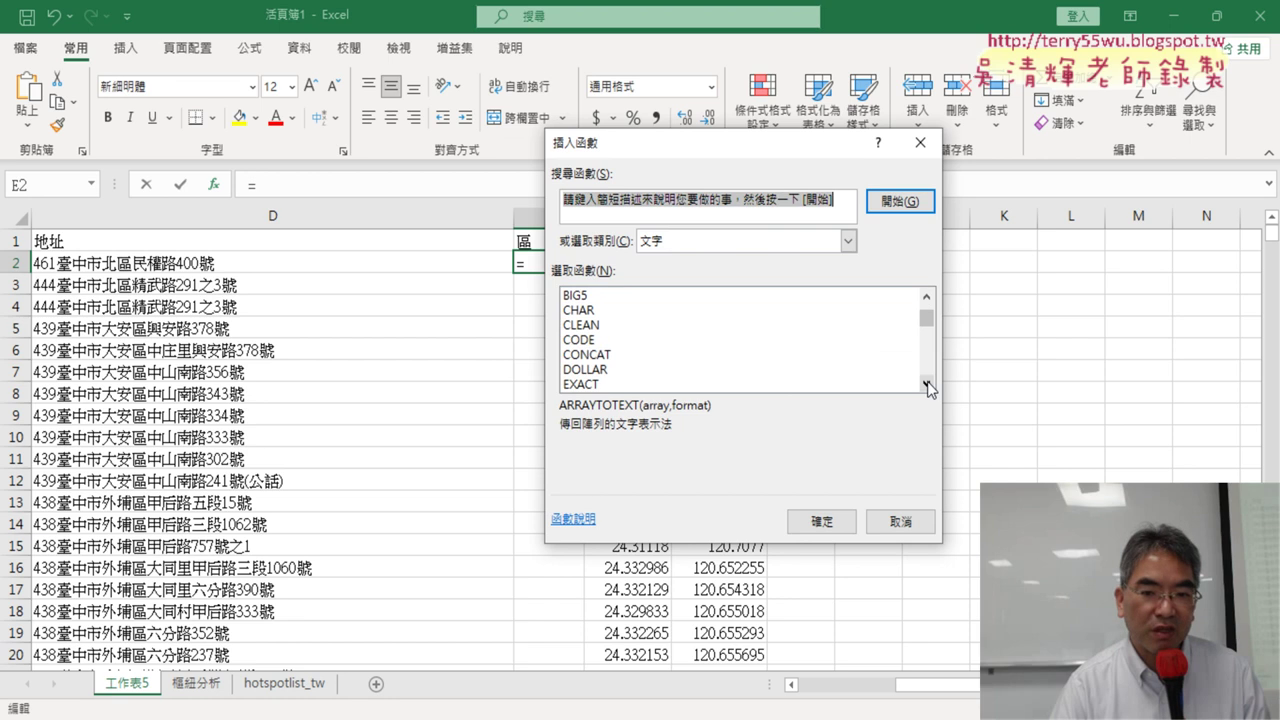
click(927, 383)
click(927, 383)
double_click(927, 383)
click(927, 383)
double_click(927, 383)
click(927, 383)
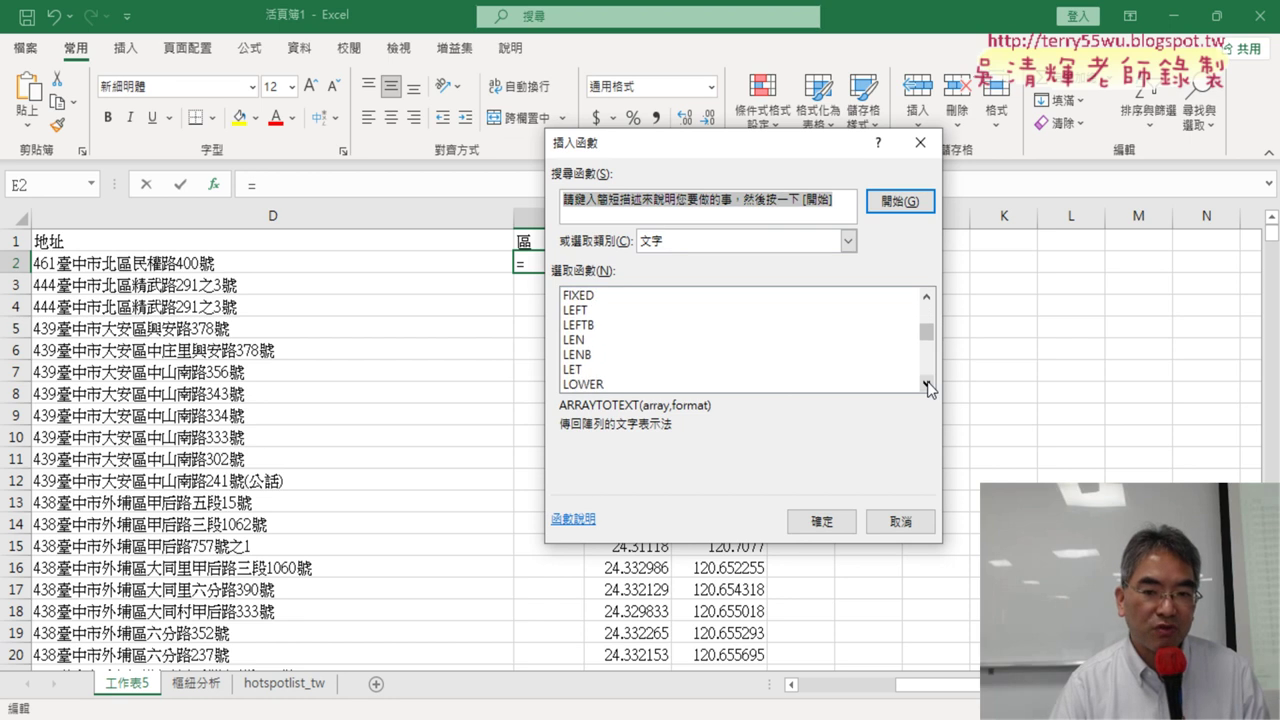
Step: Try =MID(D2,7,3) in E2, which previews 北區民, then cancel it
double_click(927, 383)
double_click(672, 369)
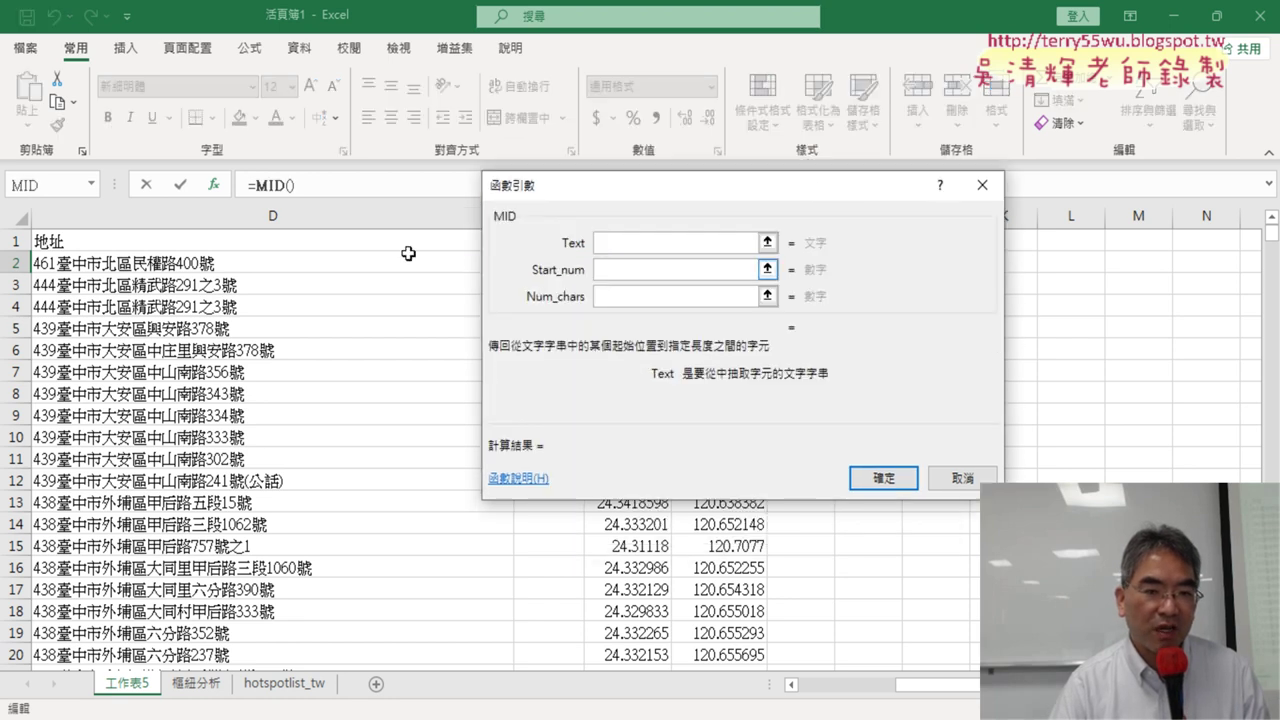
click(186, 260)
click(629, 270)
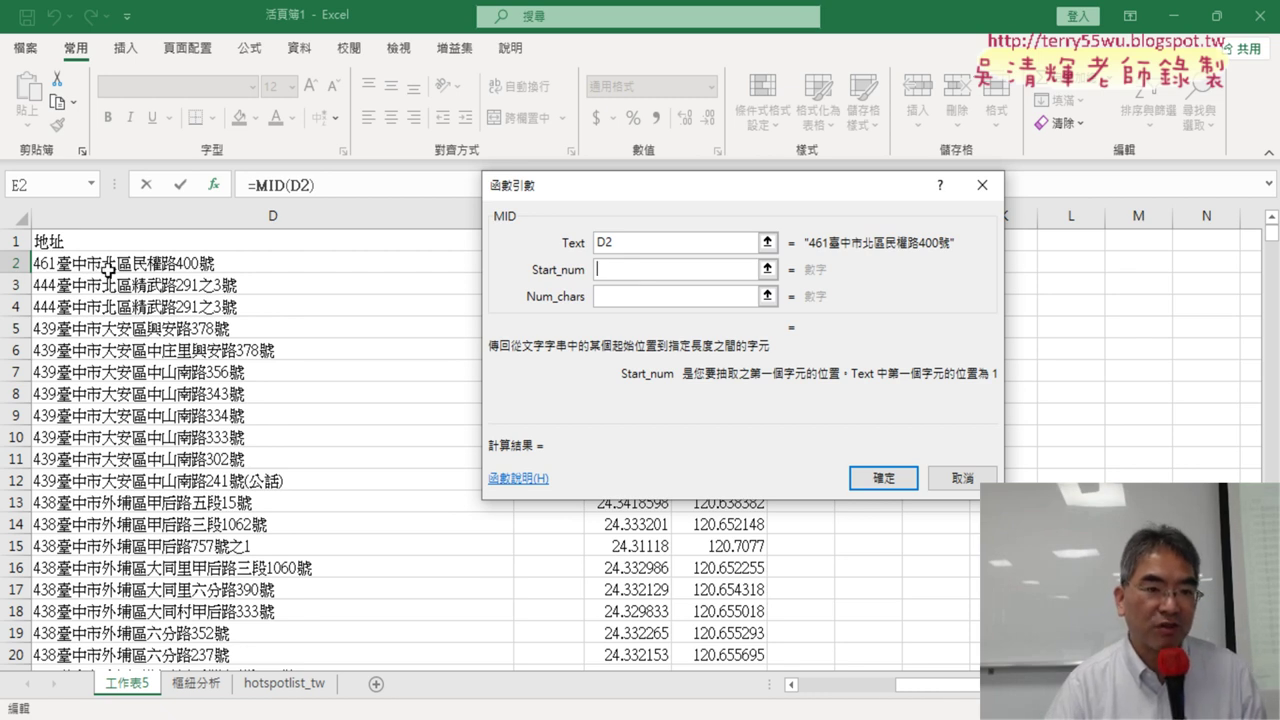
text(7)
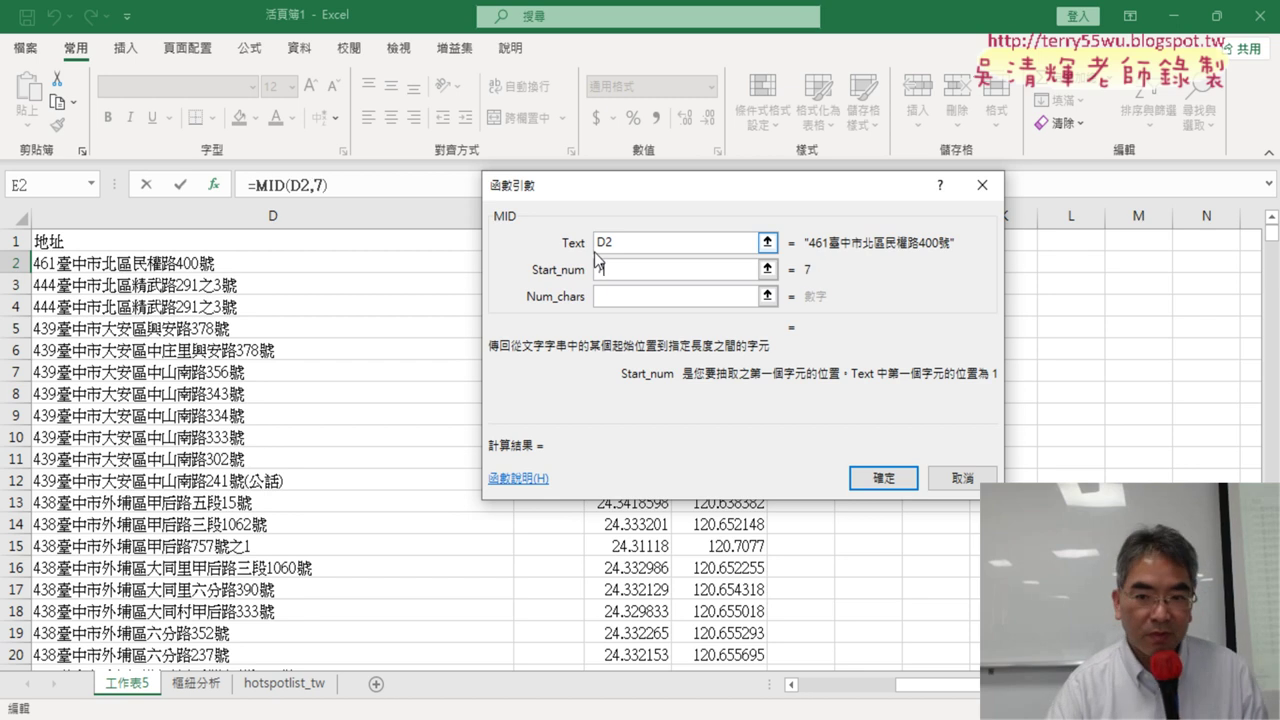
click(684, 298)
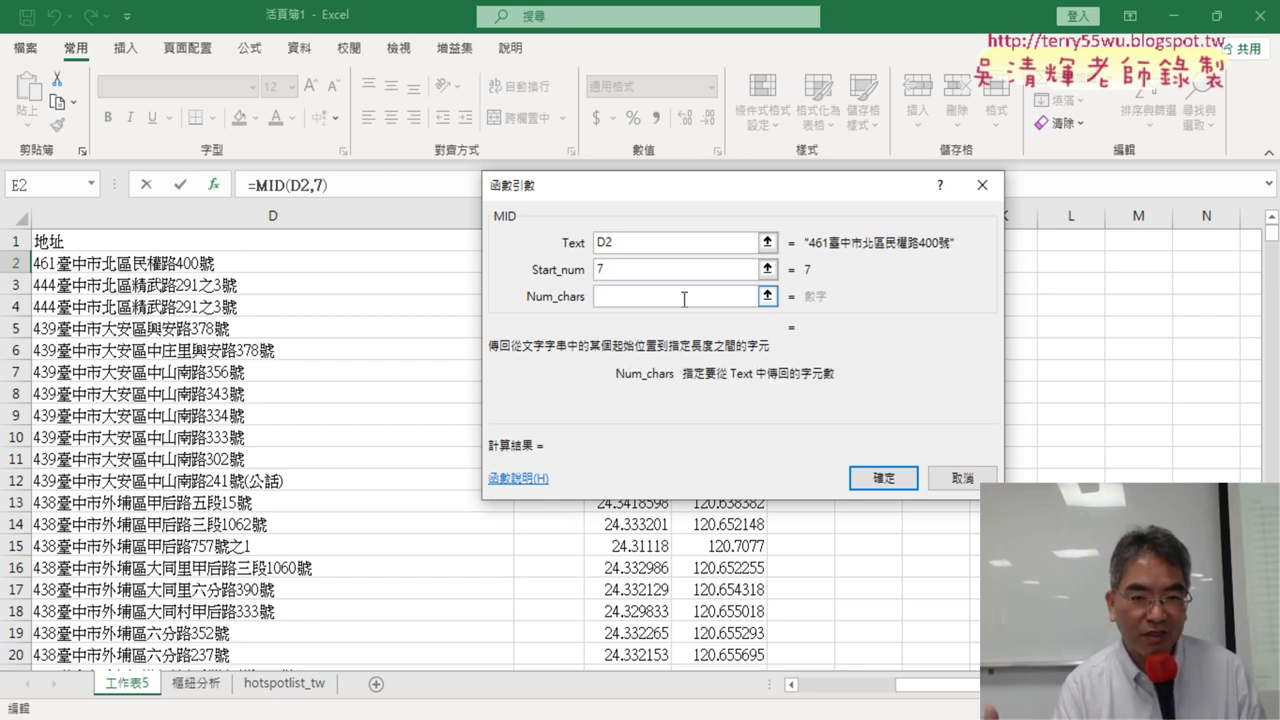
text(3)
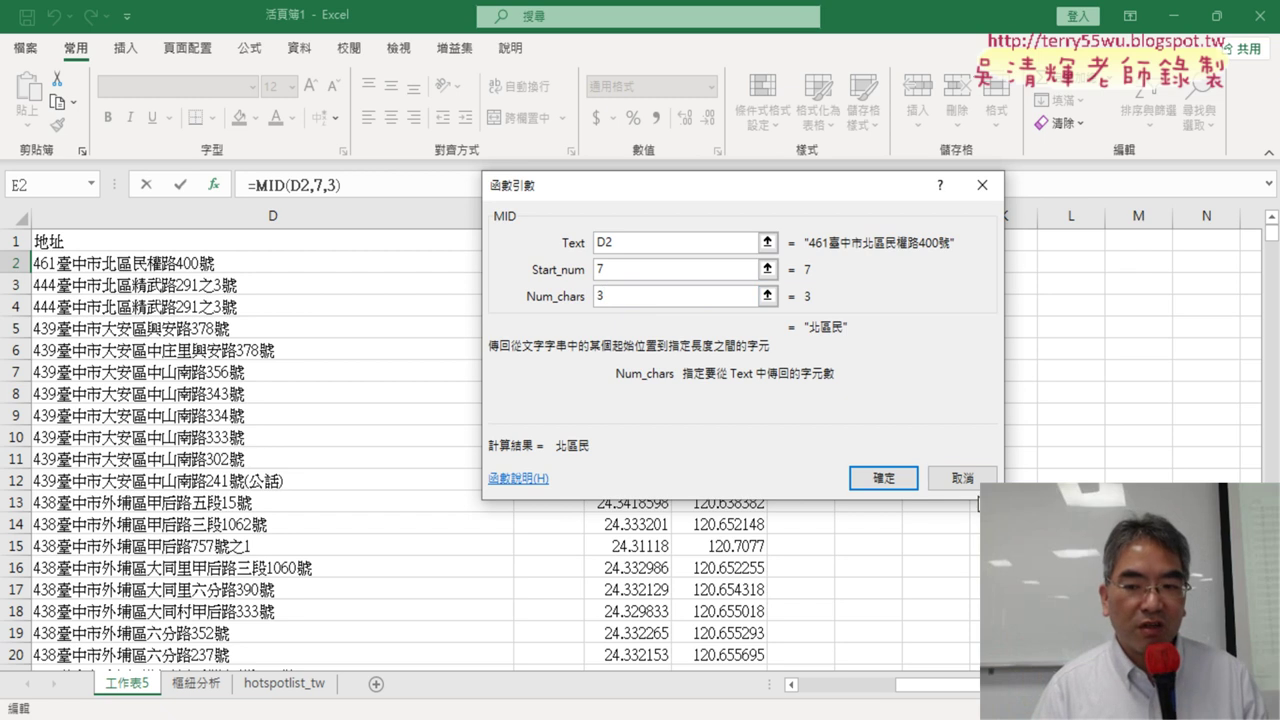
click(962, 478)
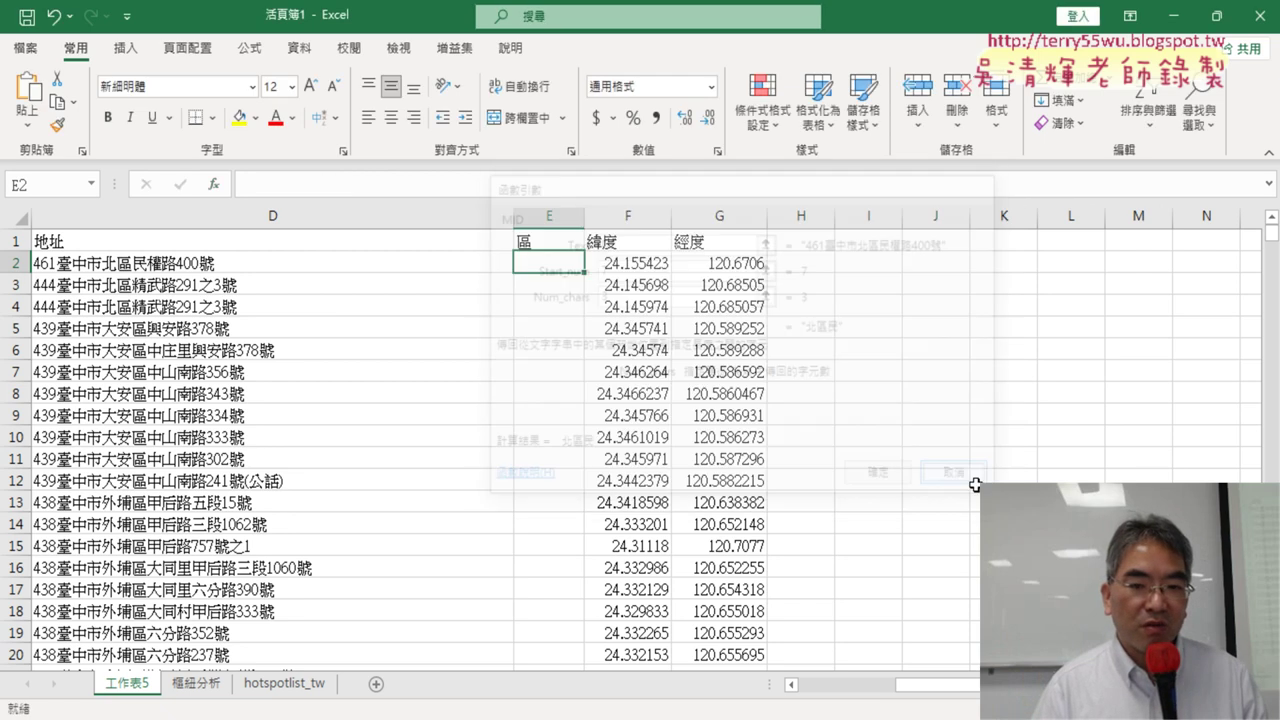
Step: Build =FIND("市",D2) in E2, locating 市 at position 6 of the address
click(213, 185)
click(926, 384)
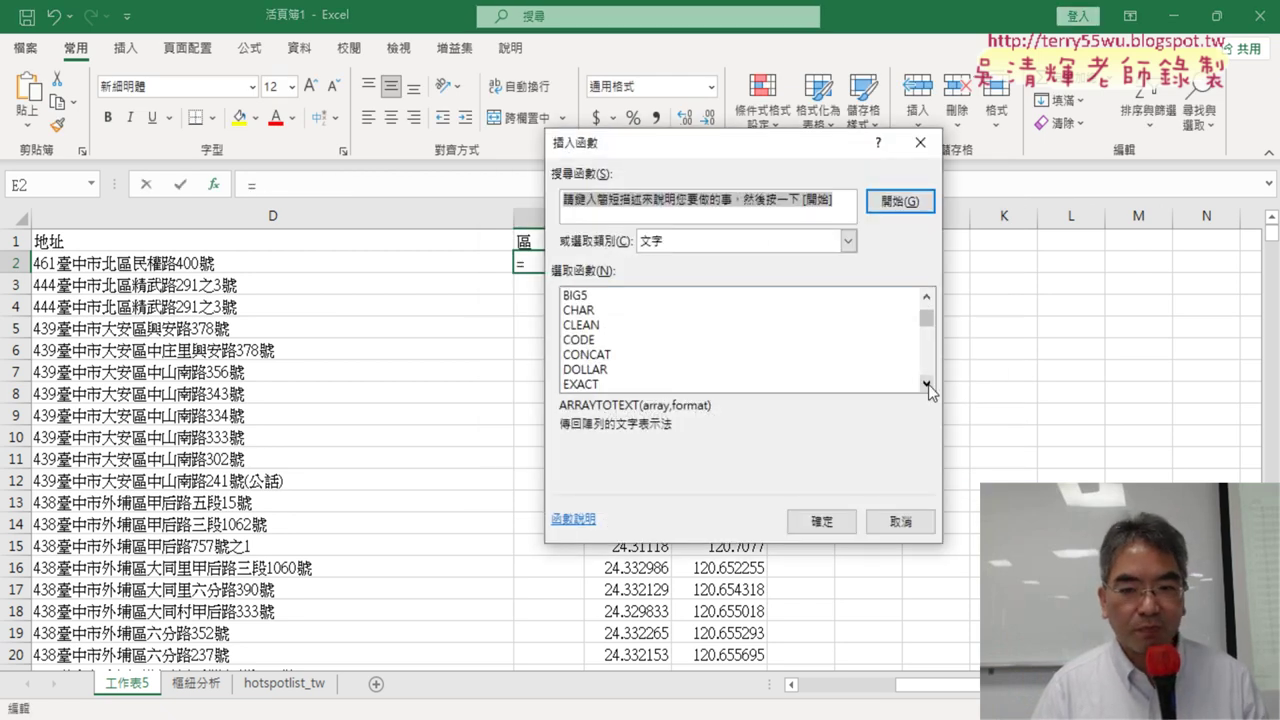
click(926, 384)
double_click(576, 355)
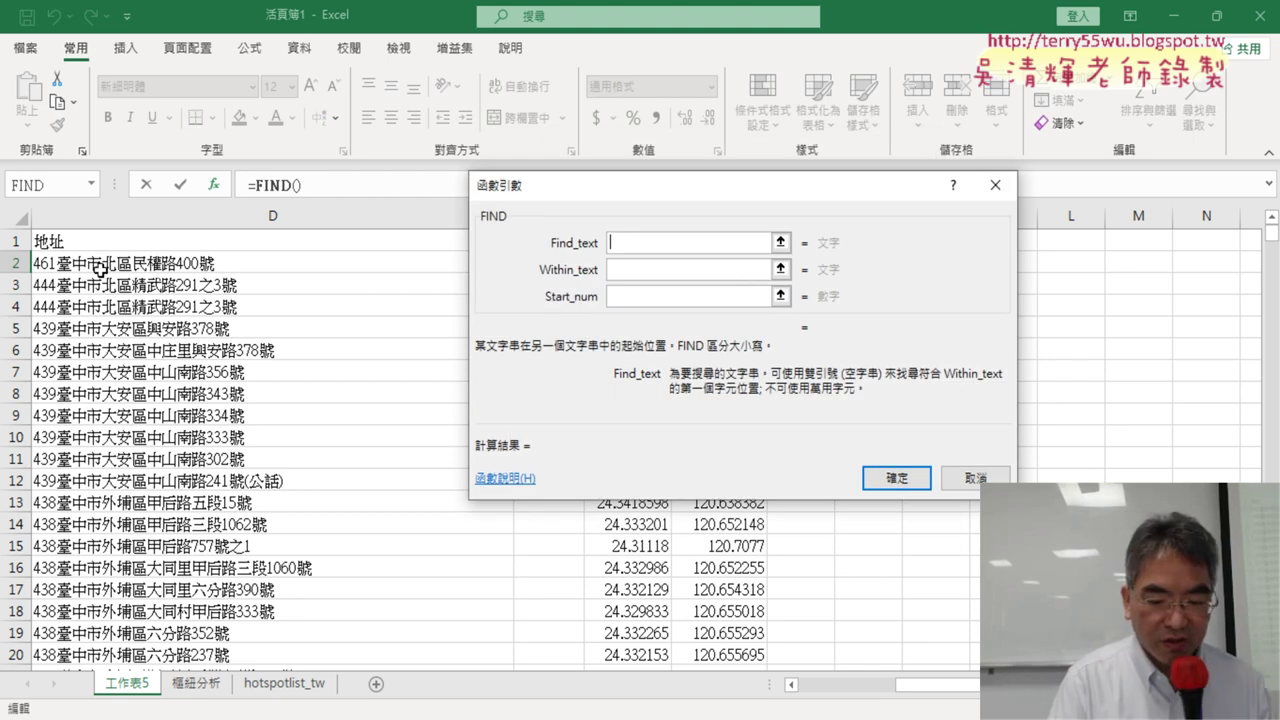
text(ㄗ)
text(市)
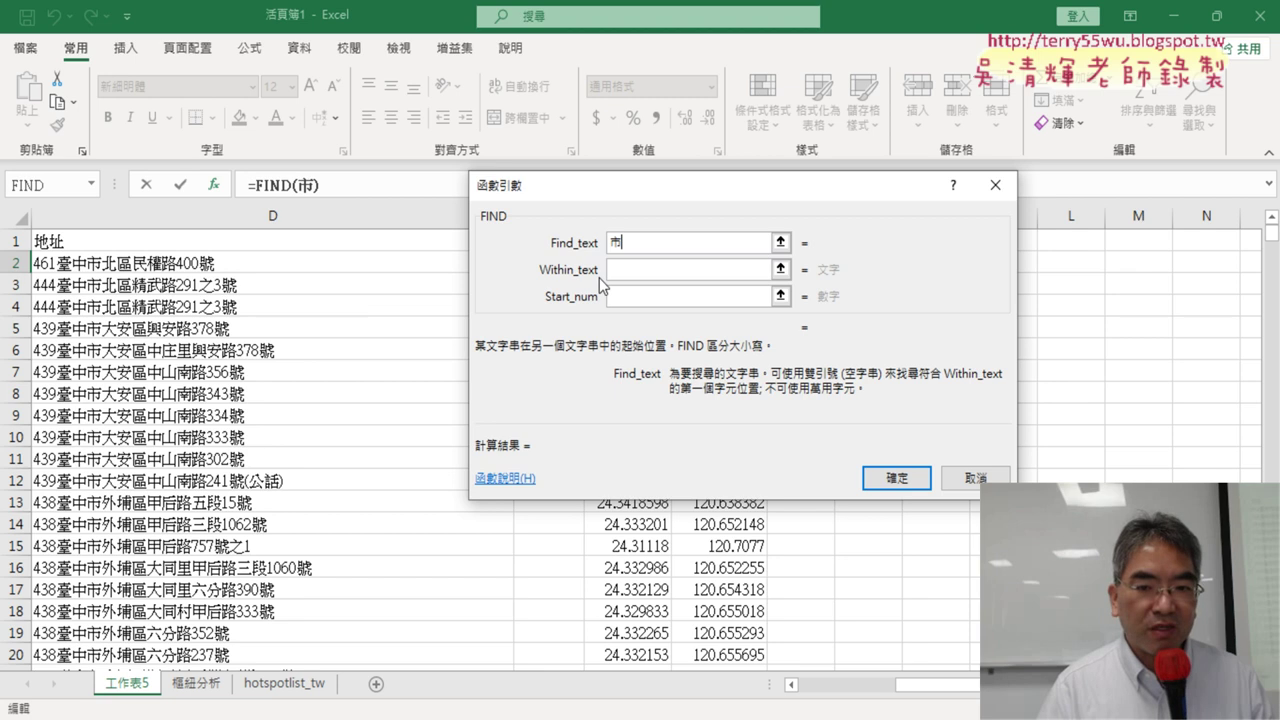
click(613, 271)
click(205, 265)
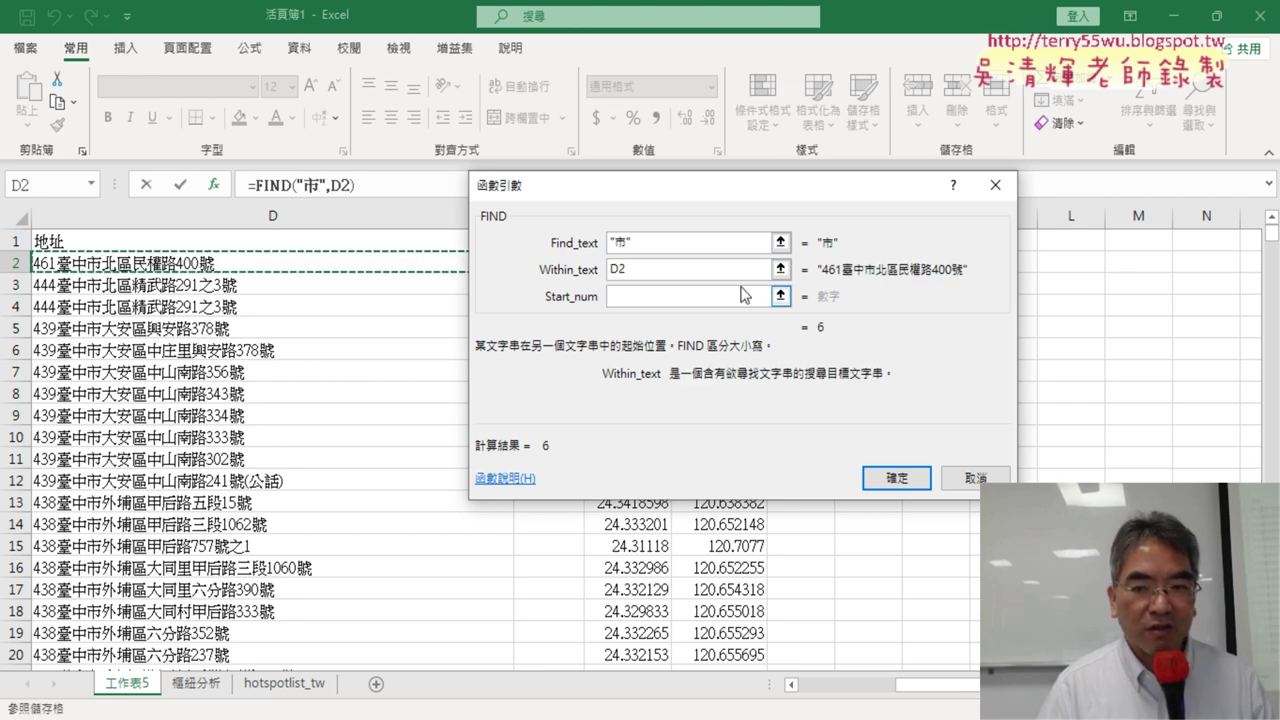
drag(790, 205, 431, 351)
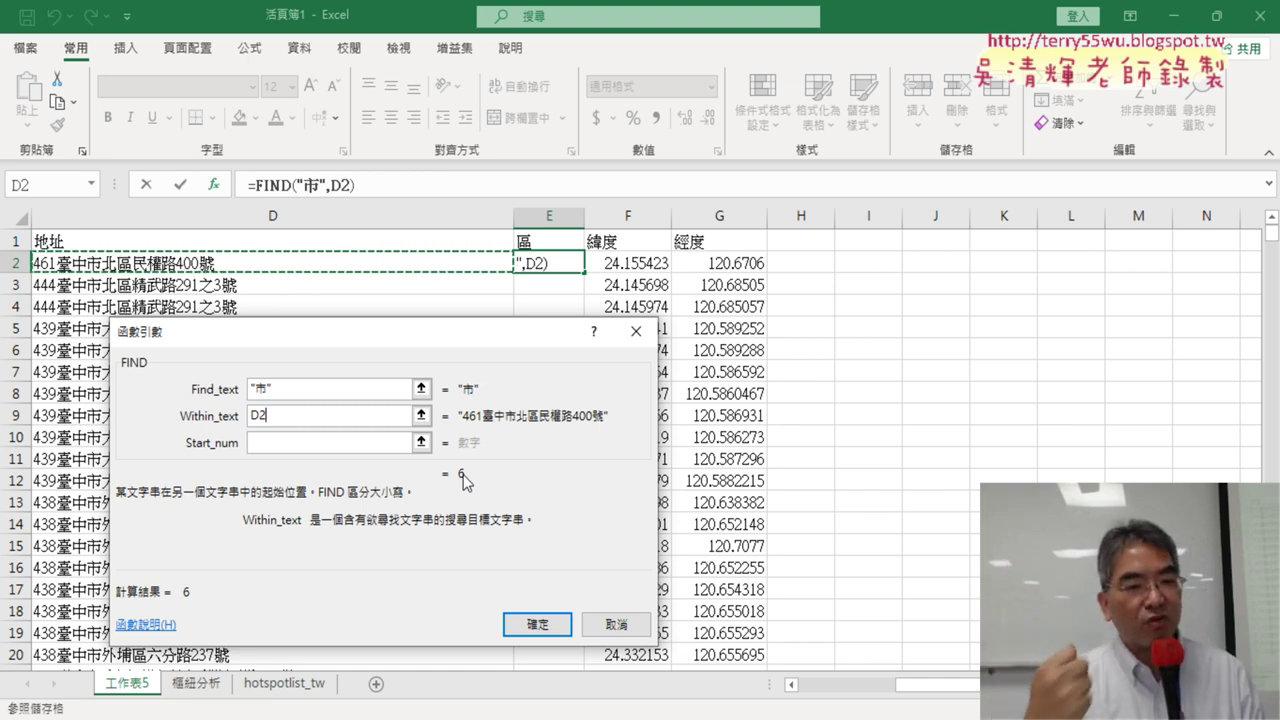
drag(206, 331, 196, 389)
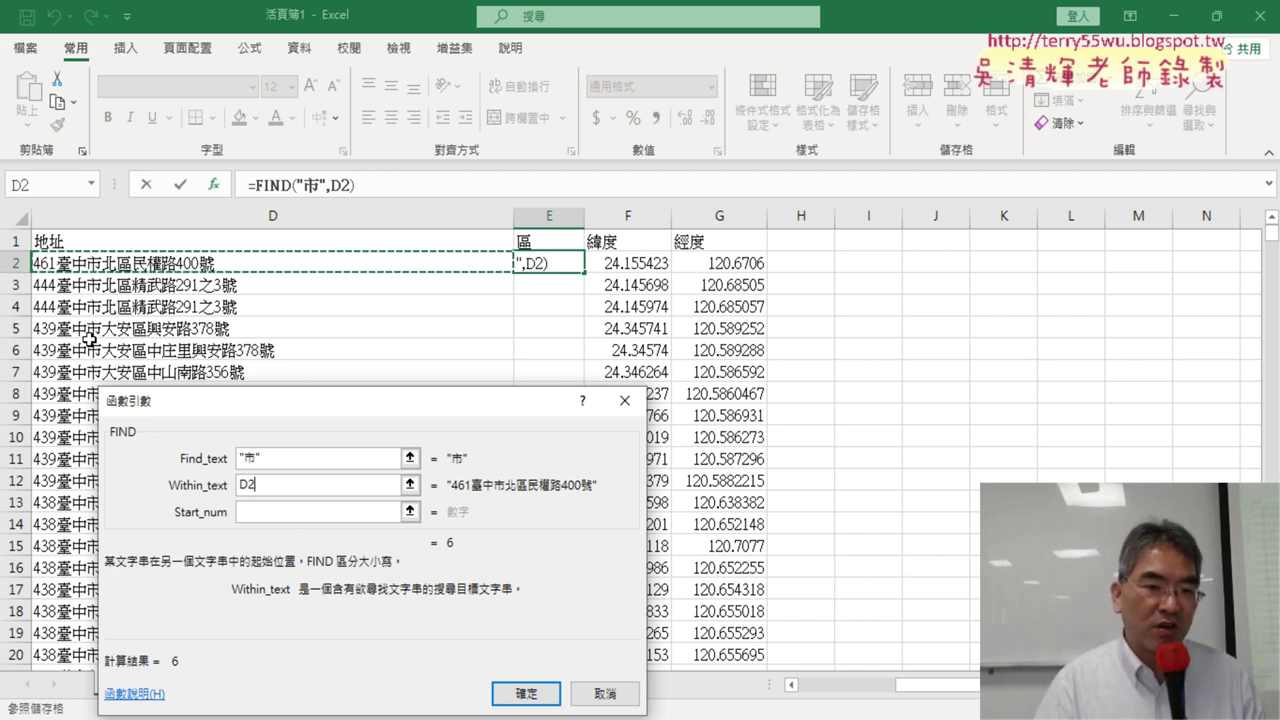
Step: Cut FIND("市",D2) out of E2's formula in the formula bar
click(526, 694)
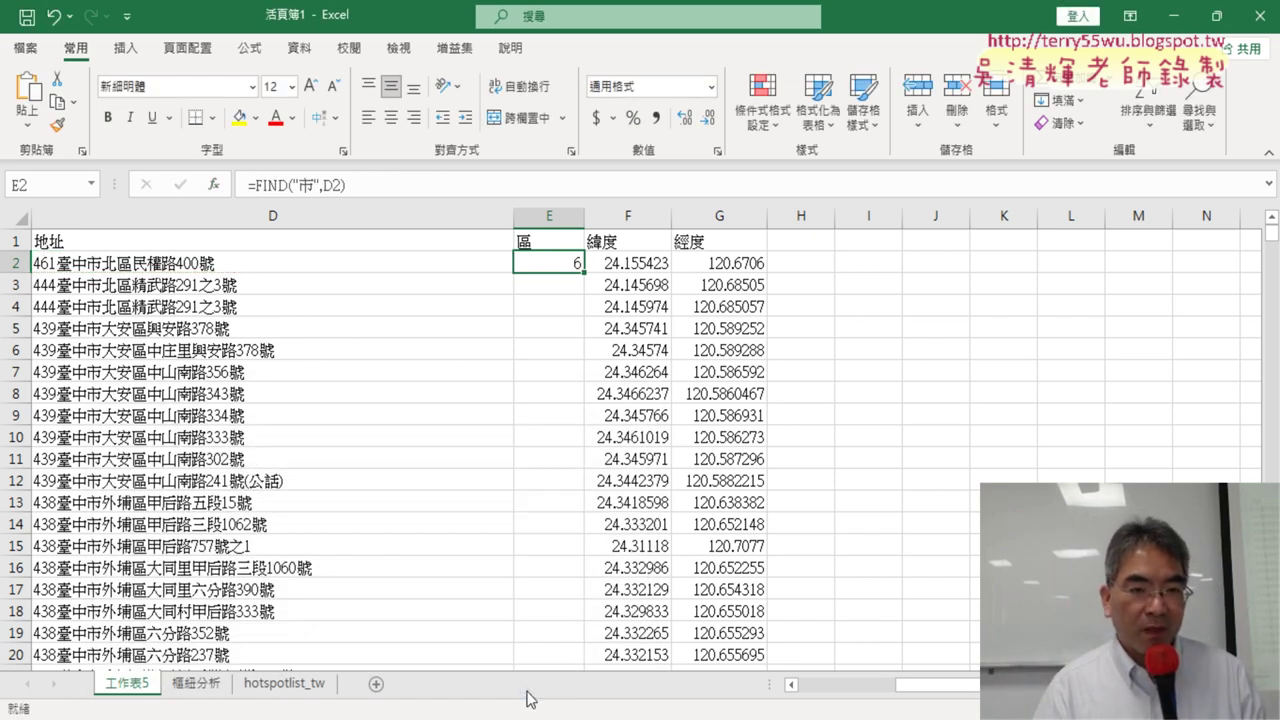
drag(256, 185, 356, 184)
key(ctrl+c)
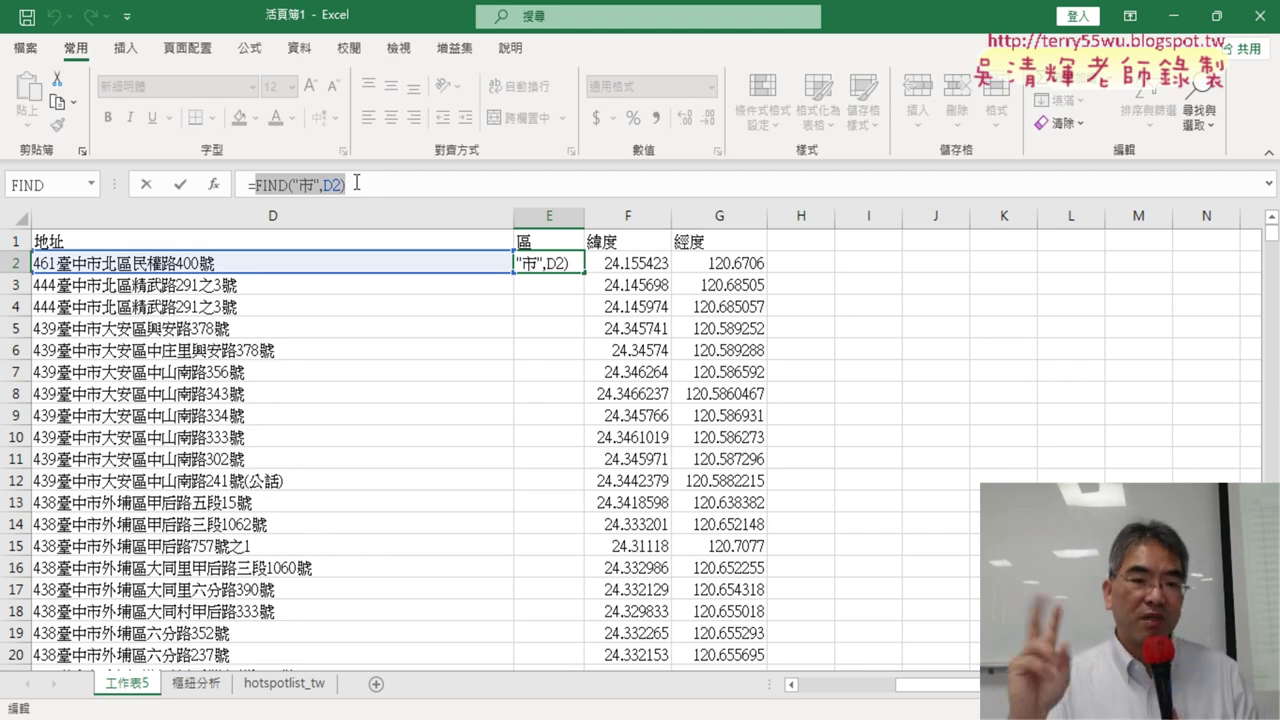
right_click(340, 184)
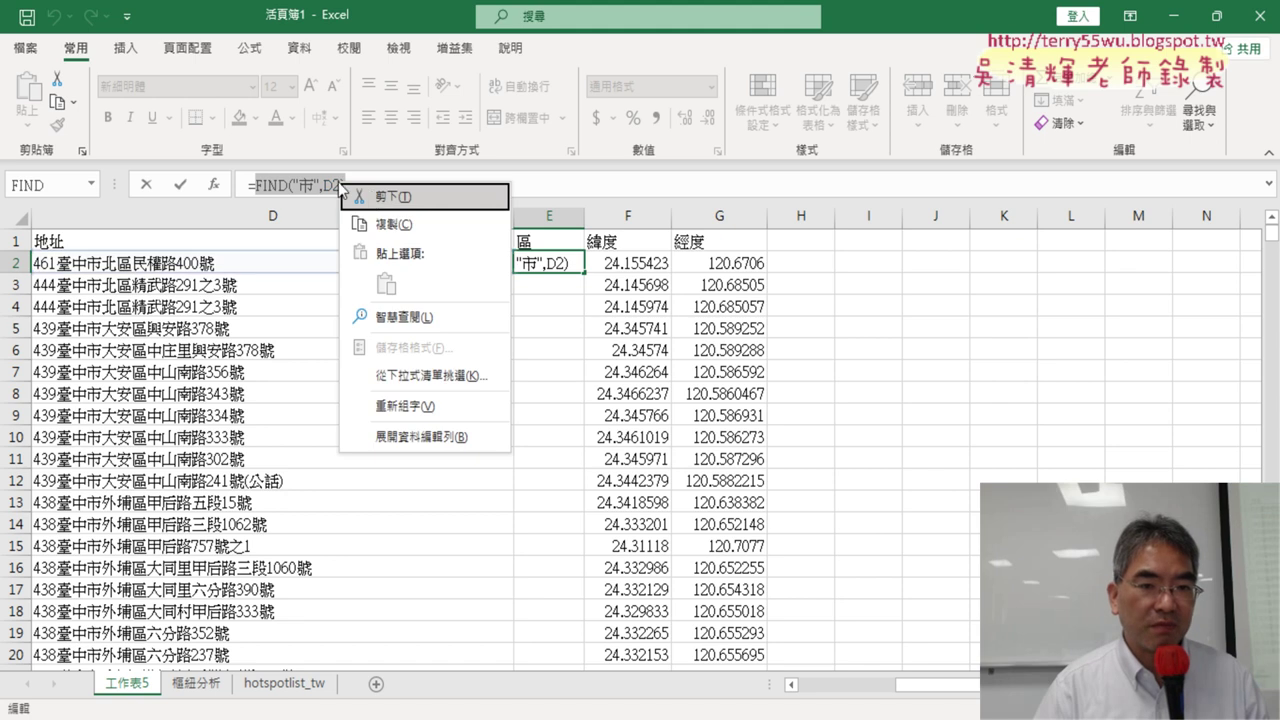
click(372, 192)
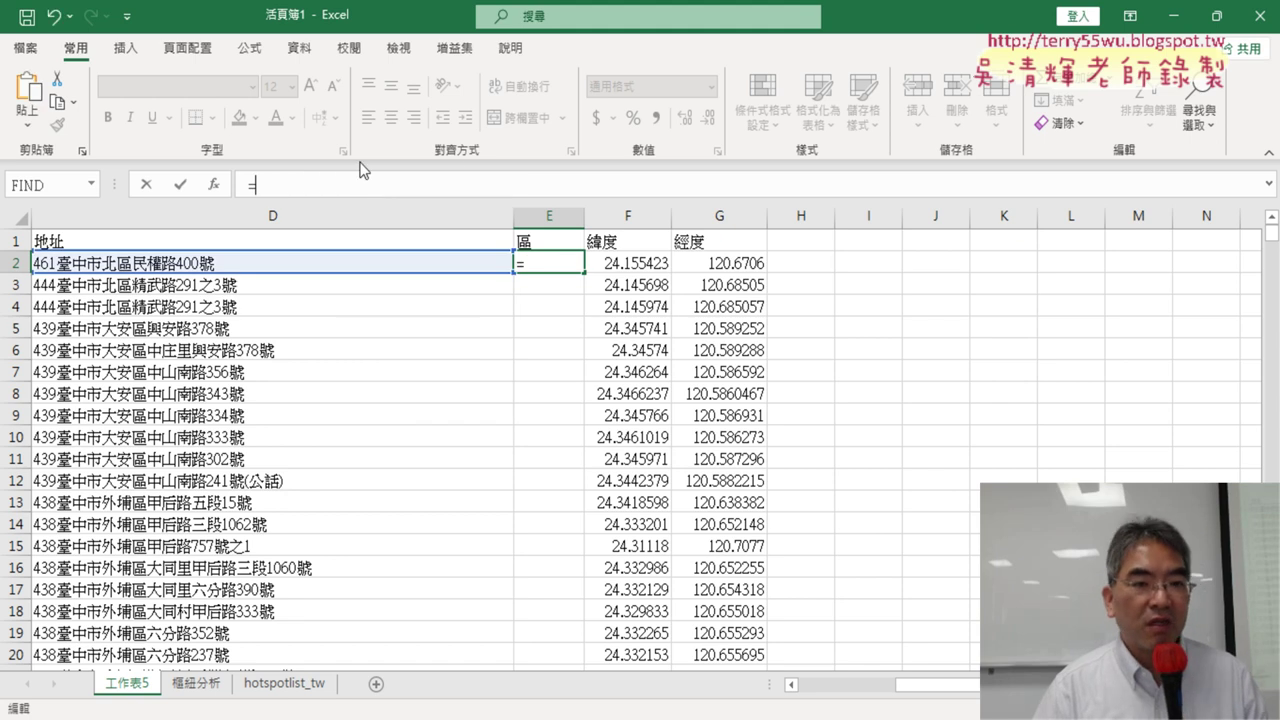
Step: Insert the MID function into E2 from the 文字 function list
click(220, 193)
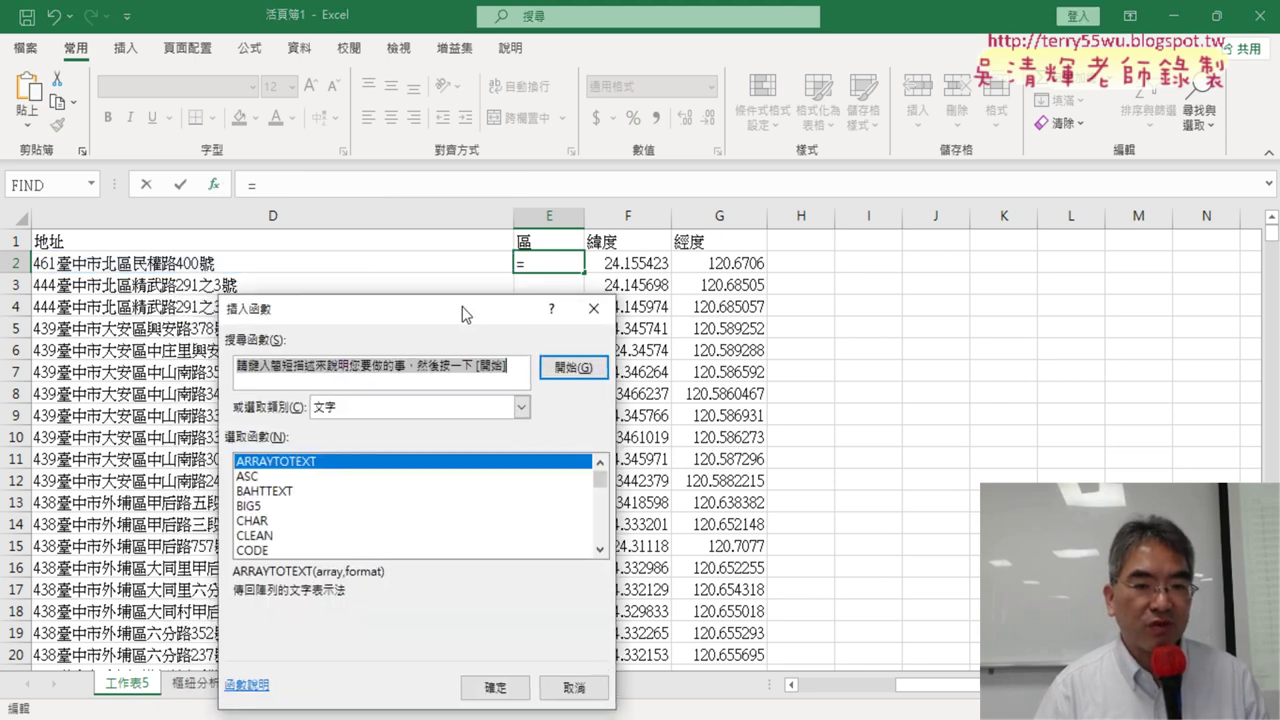
drag(440, 240, 930, 105)
click(1069, 339)
click(1069, 339)
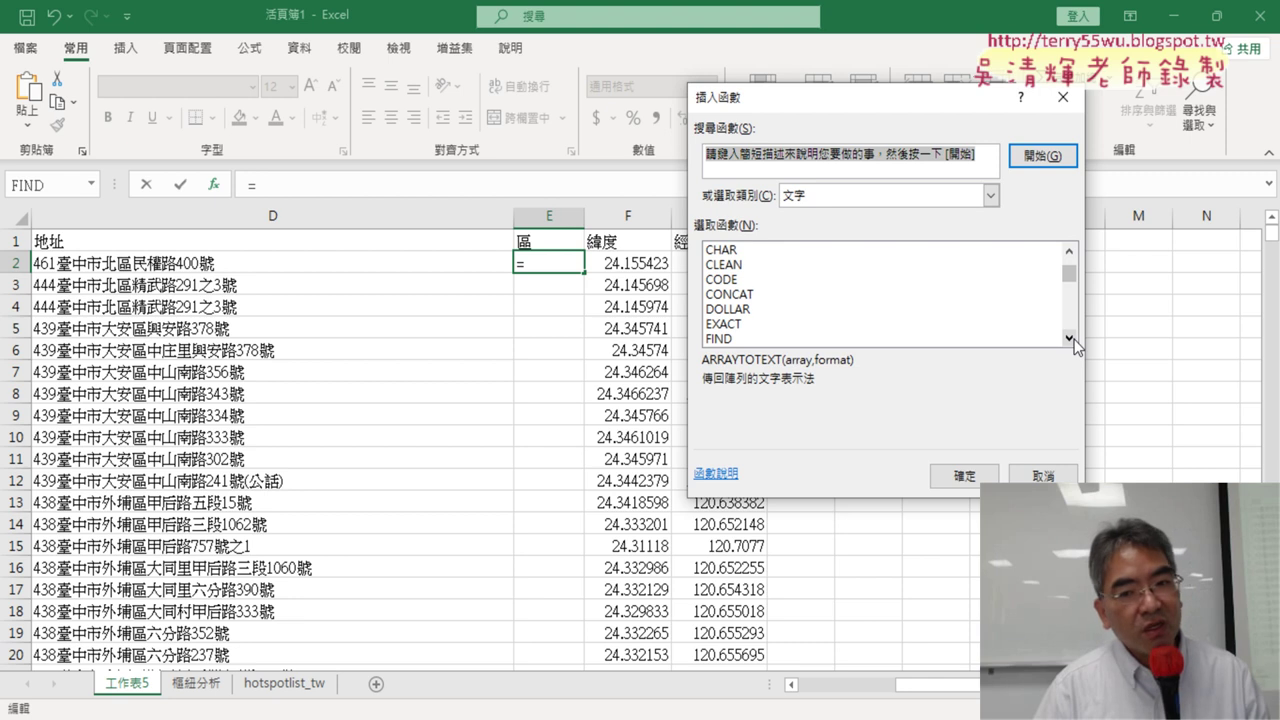
click(1069, 339)
click(1069, 339)
click(1069, 339)
click(1069, 339)
click(1069, 339)
click(1069, 339)
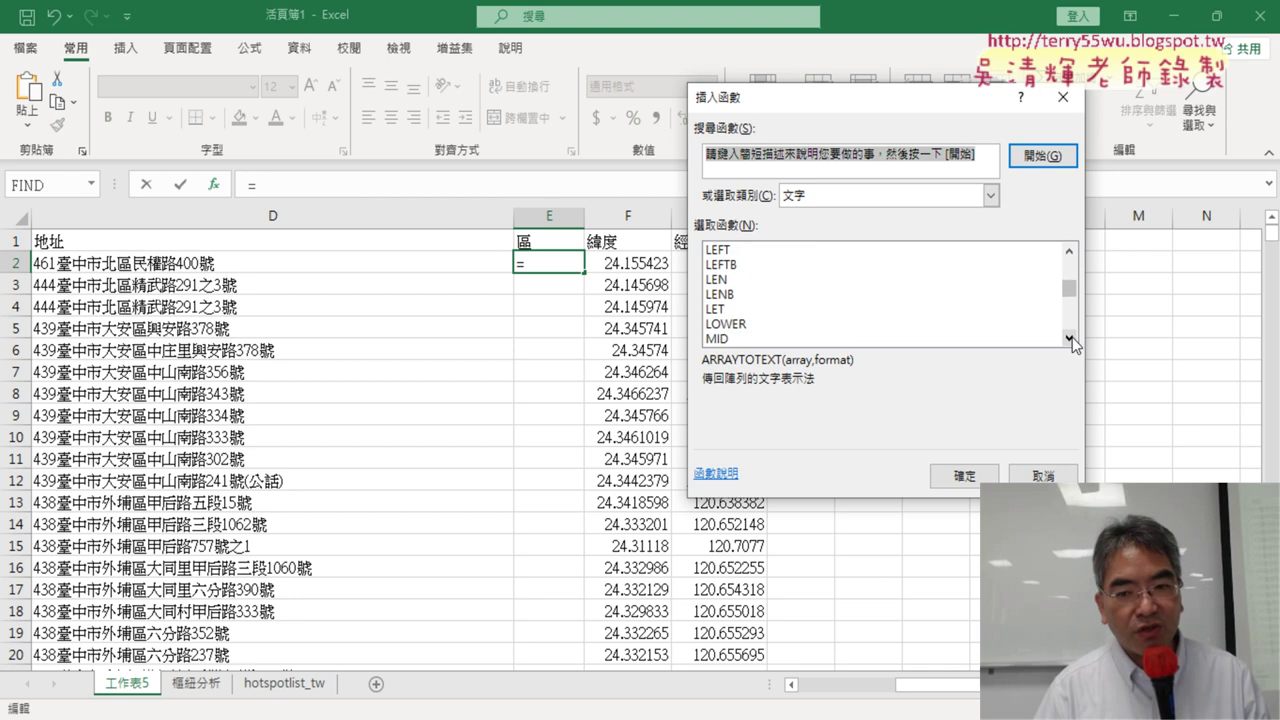
click(808, 339)
double_click(807, 341)
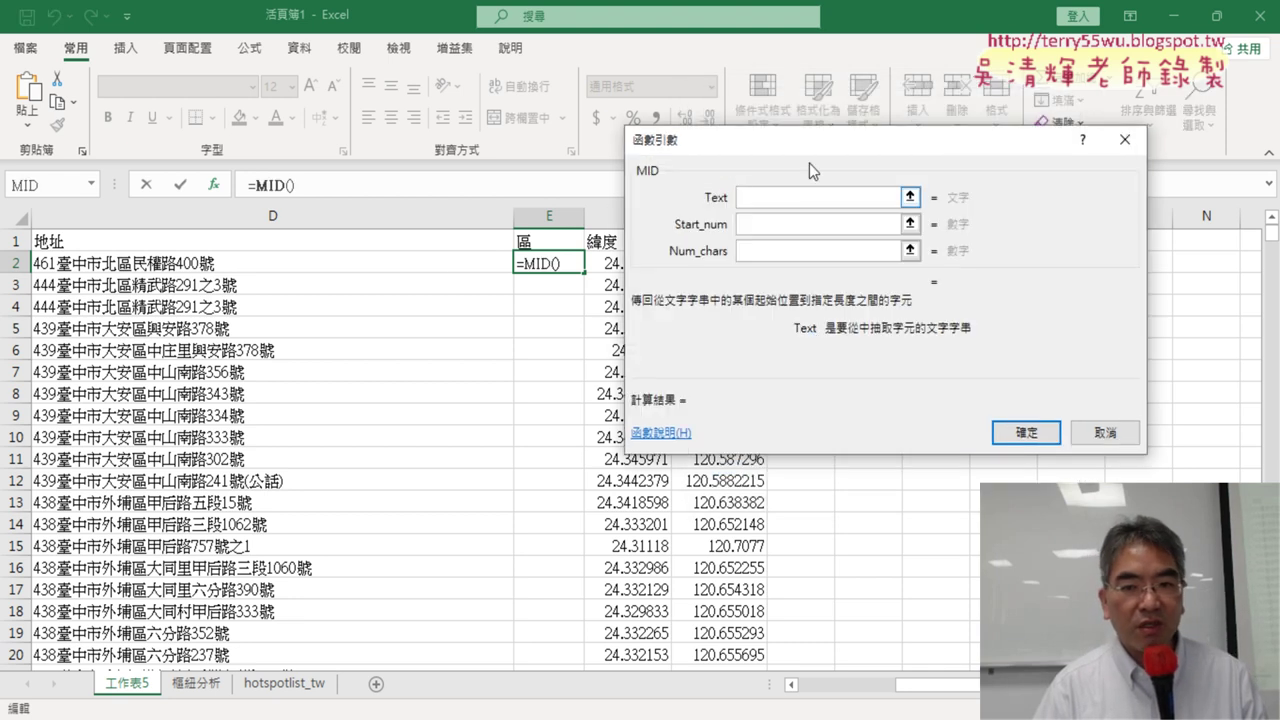
Step: Set MID's Text to D2 and Start_num to FIND("市",D2)+1
click(239, 264)
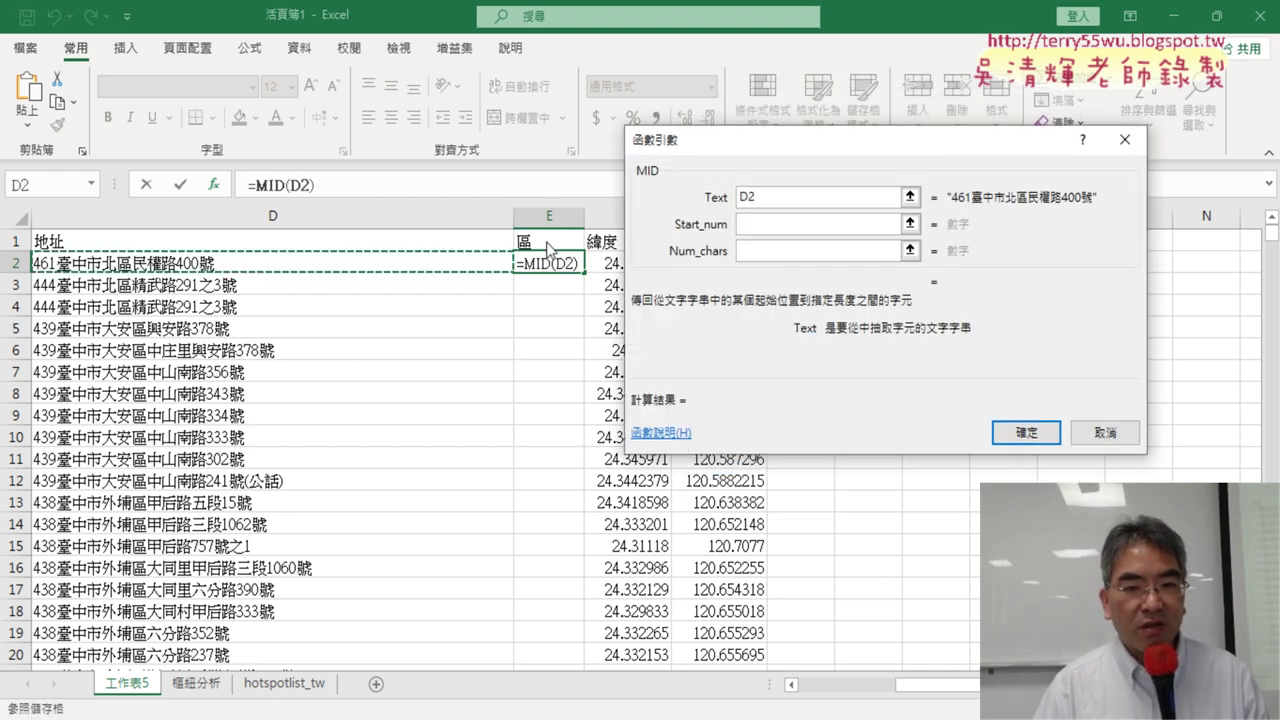
click(762, 225)
right_click(762, 226)
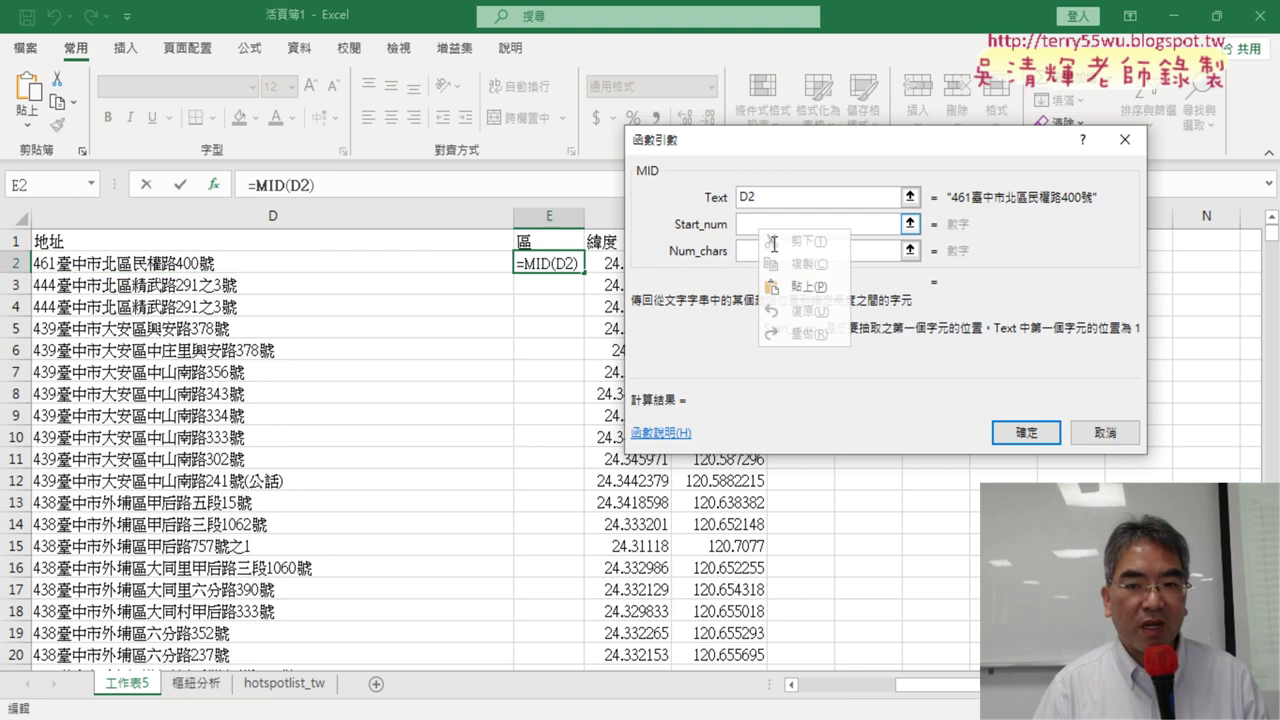
click(800, 287)
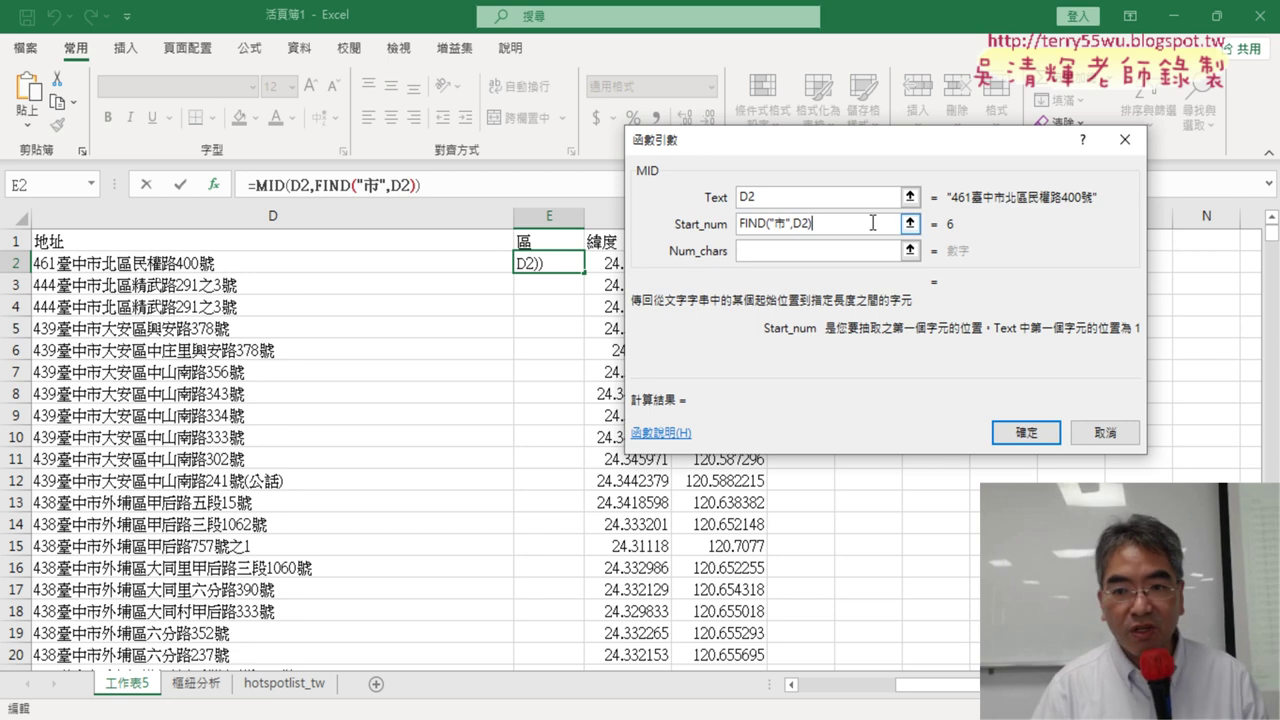
text(+1)
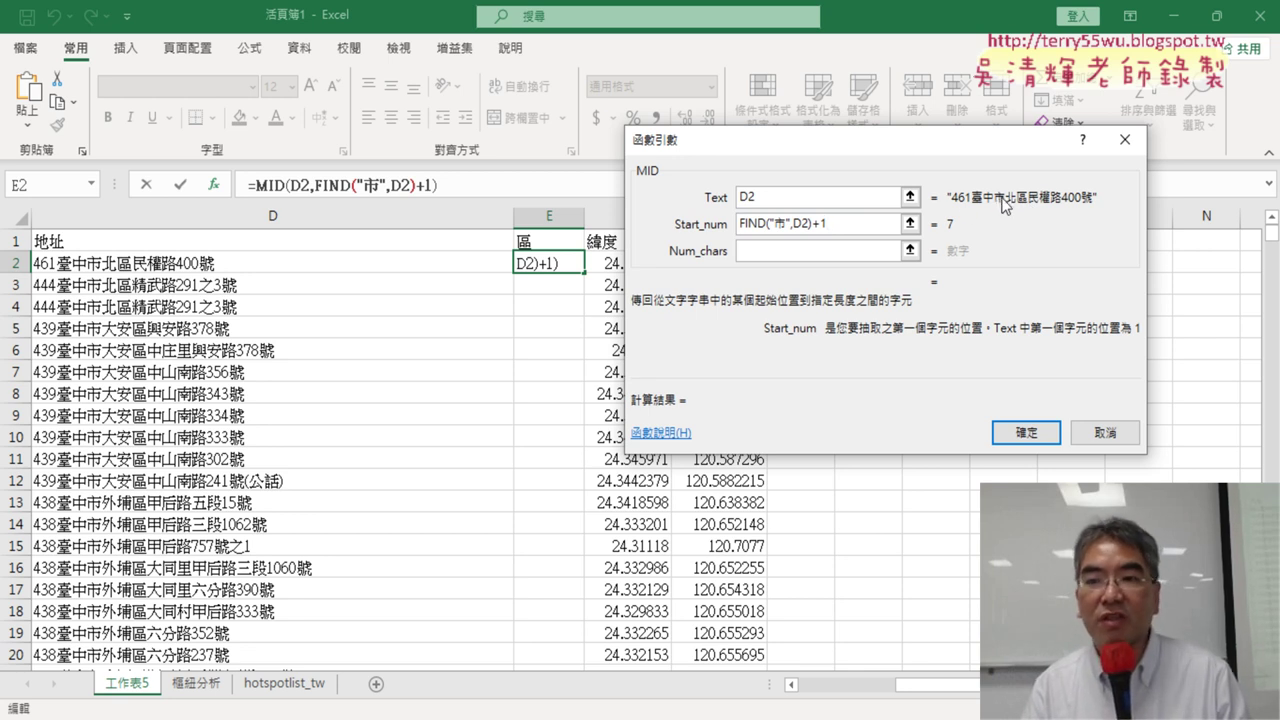
Step: Set Num_chars to FIND("區",D2)-FIND("市",D2), previewing 北區
click(798, 251)
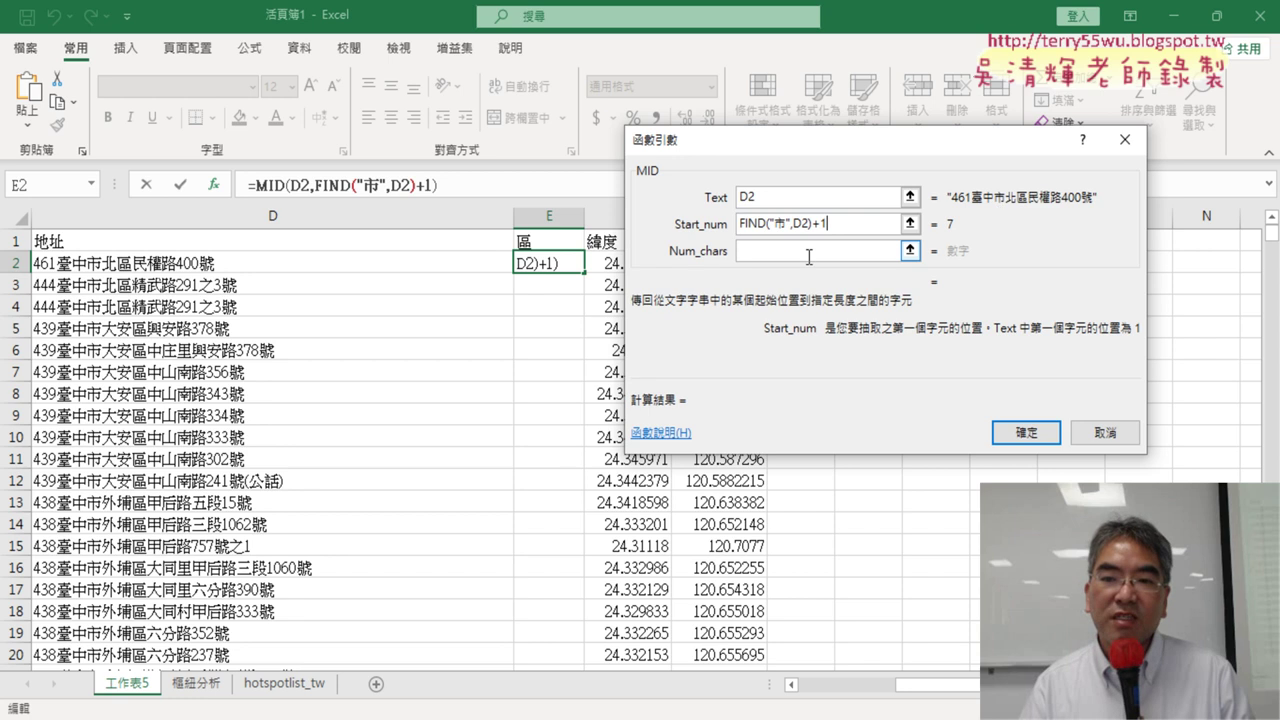
right_click(798, 257)
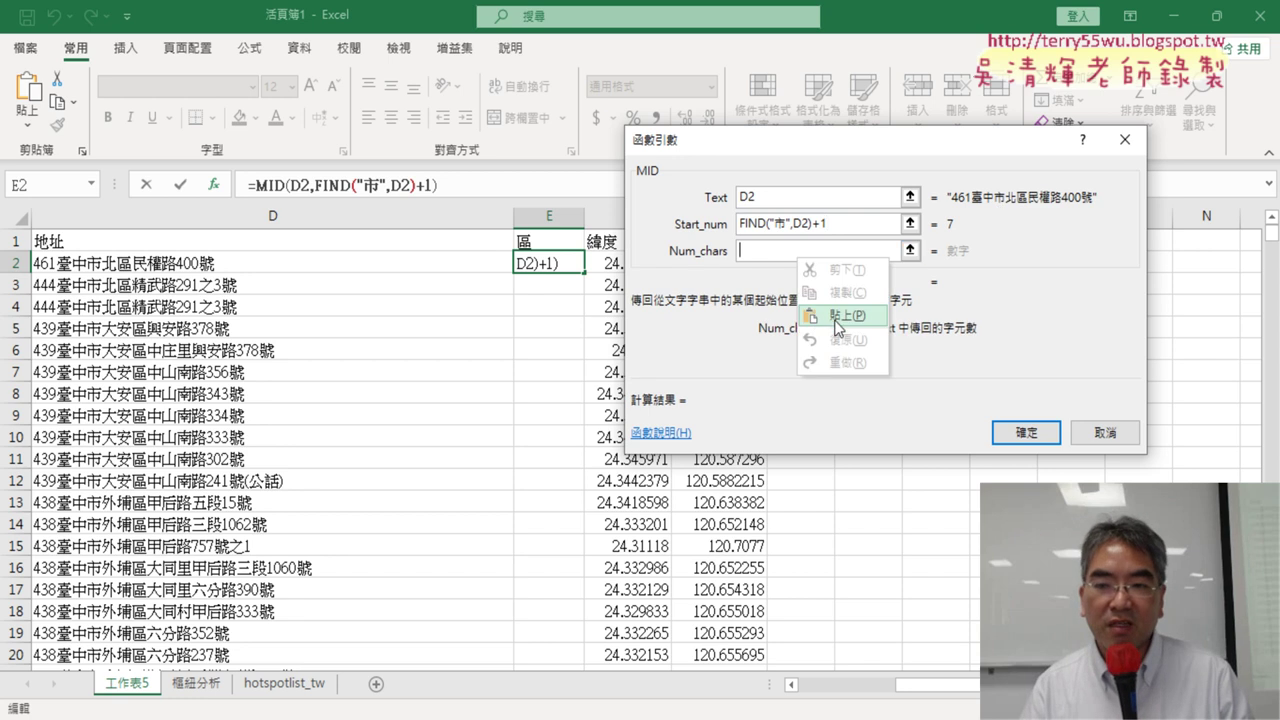
click(838, 316)
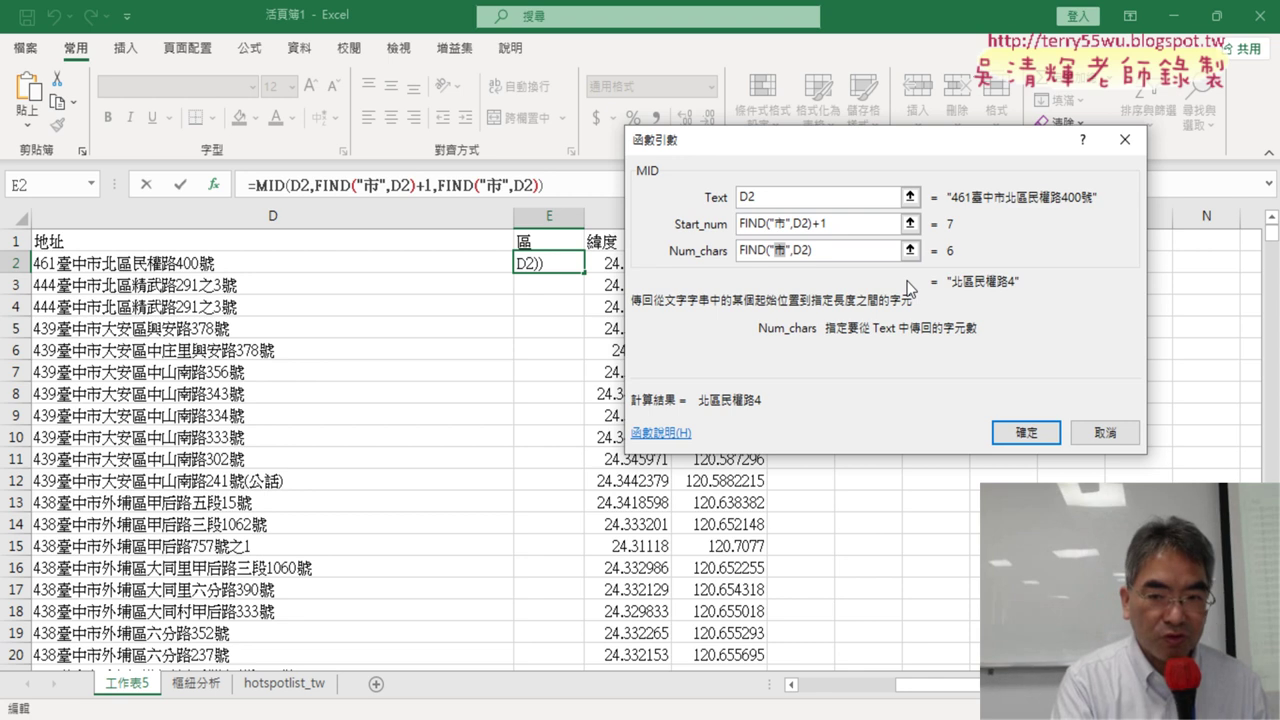
text(ㄑㄩ)
key(space)
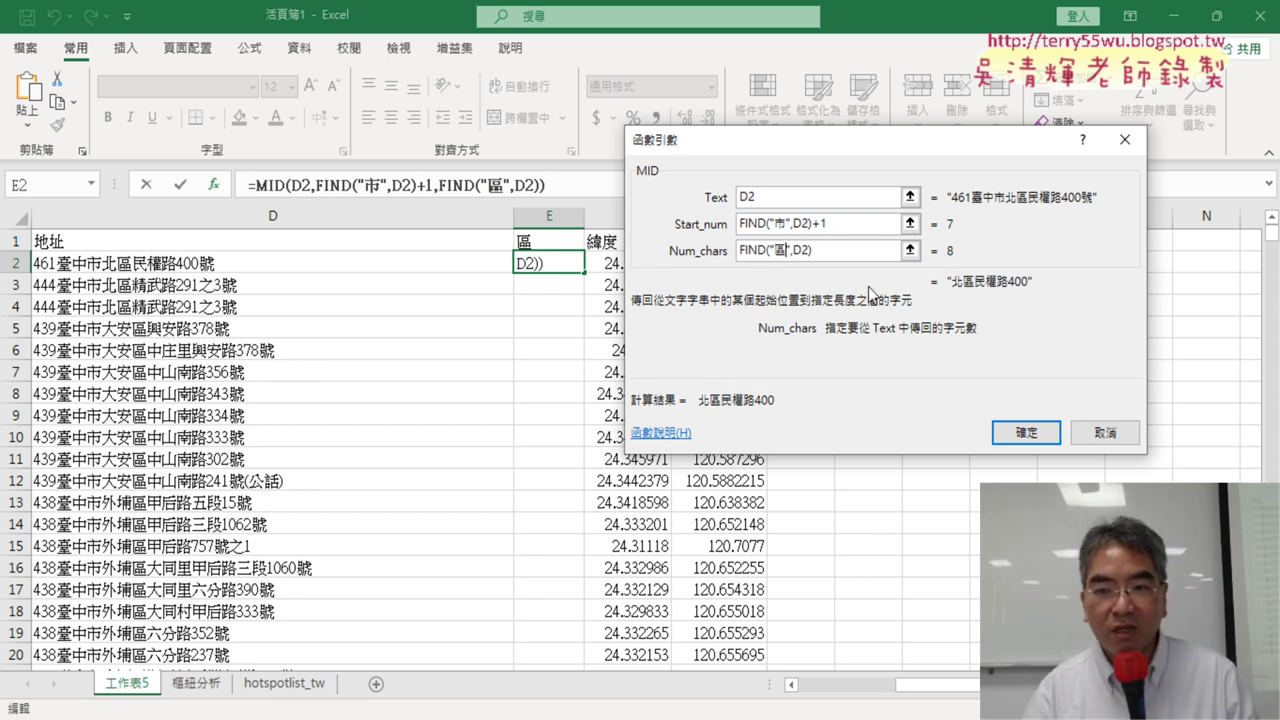
click(843, 251)
text(-)
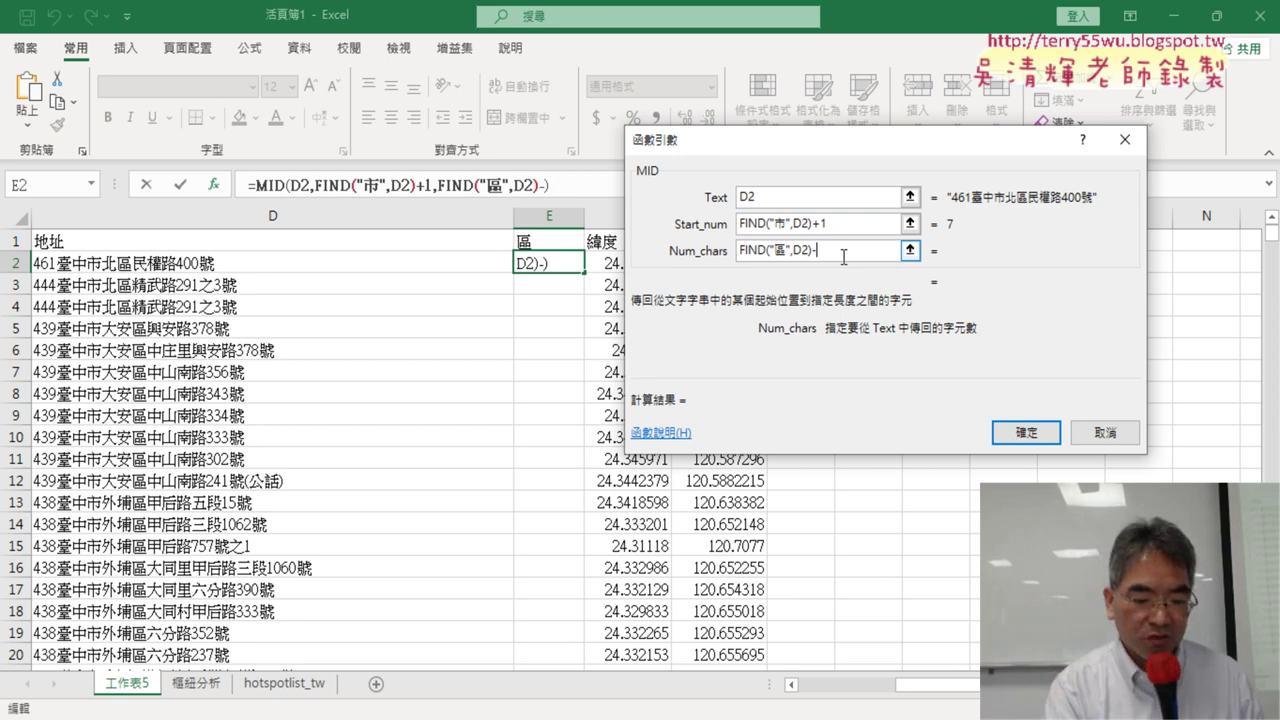
text(FIND("市",D2))
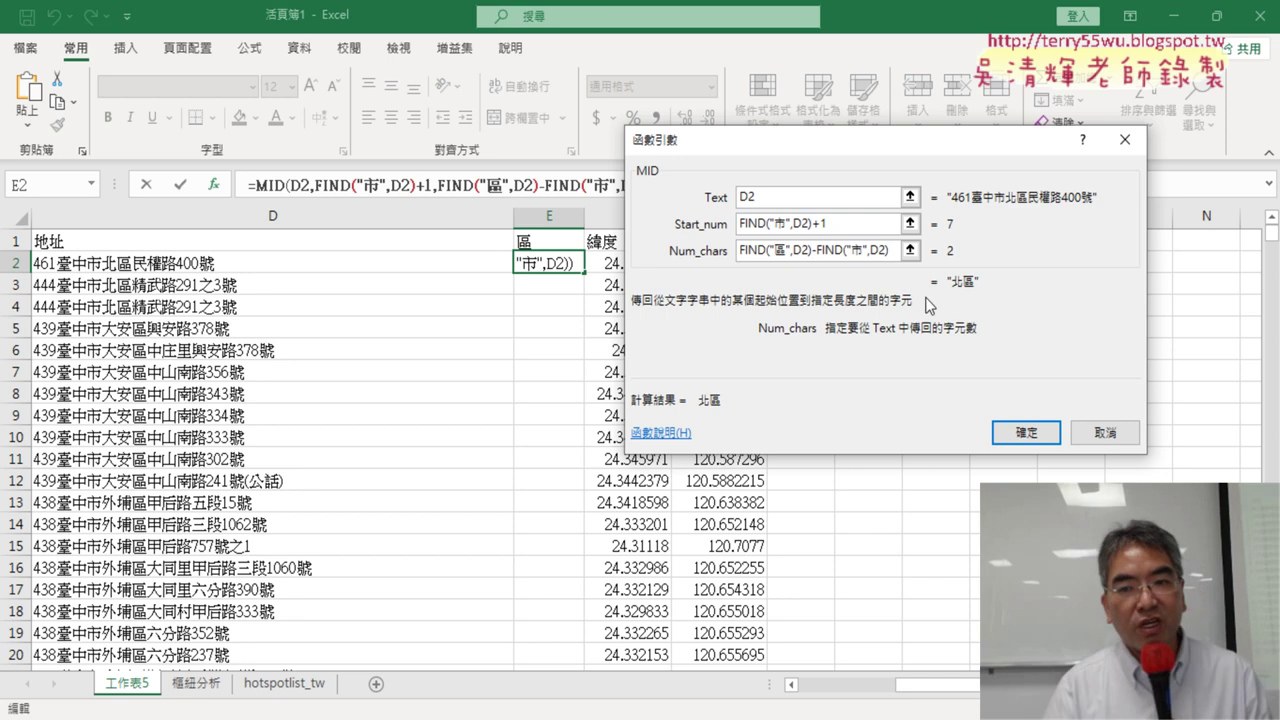
drag(885, 140, 575, 236)
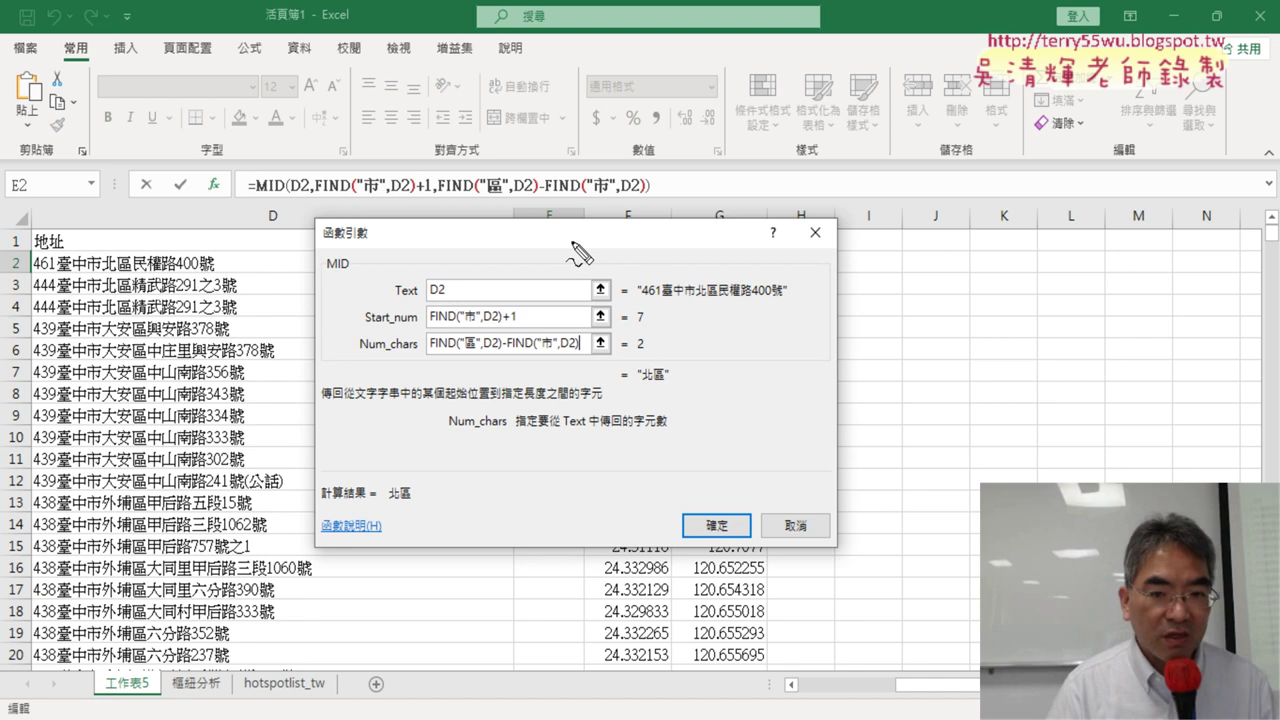
Step: Check the MID arguments and confirm the formula so E2 shows 北區 from the D2 address
drag(430, 325, 500, 322)
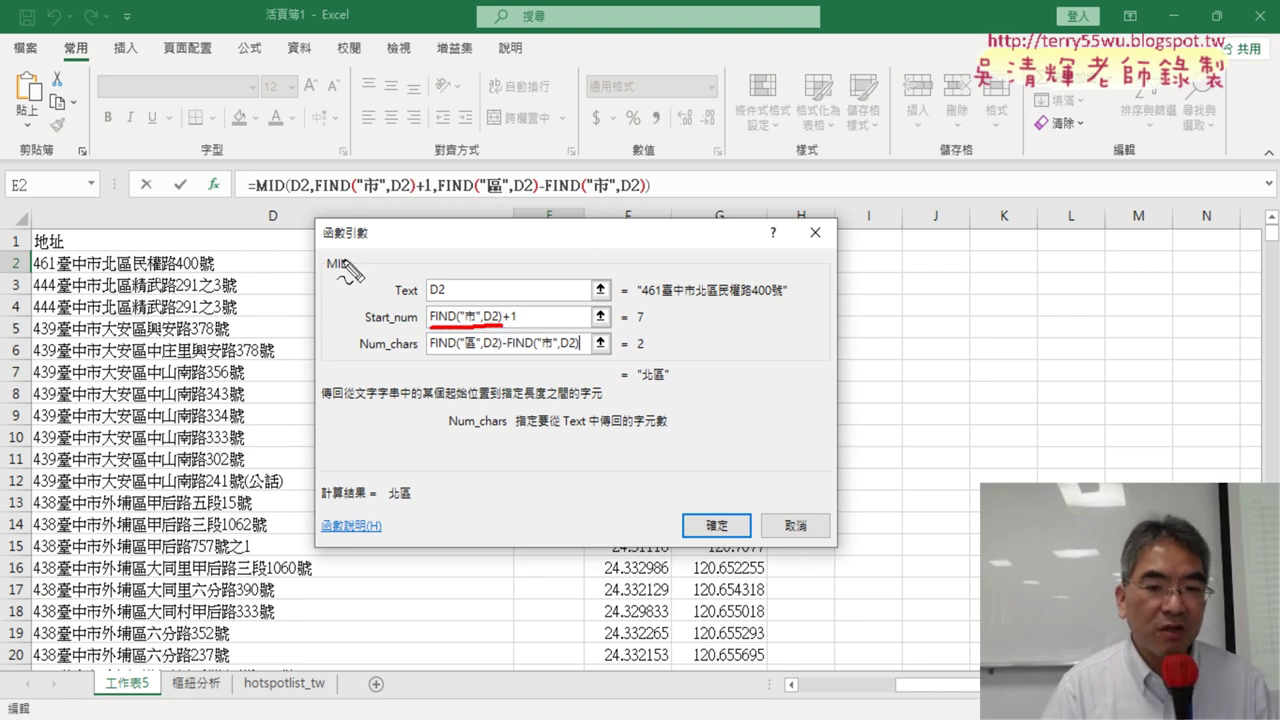
drag(253, 200, 280, 199)
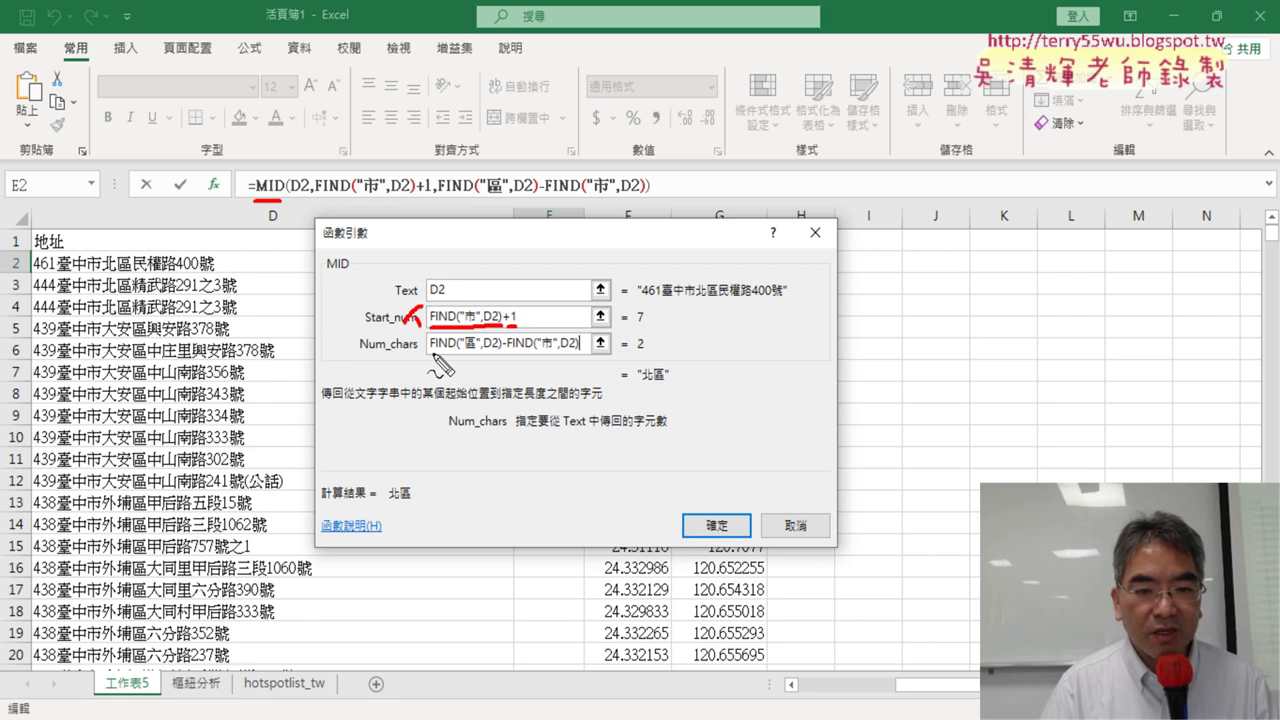
drag(430, 351, 472, 352)
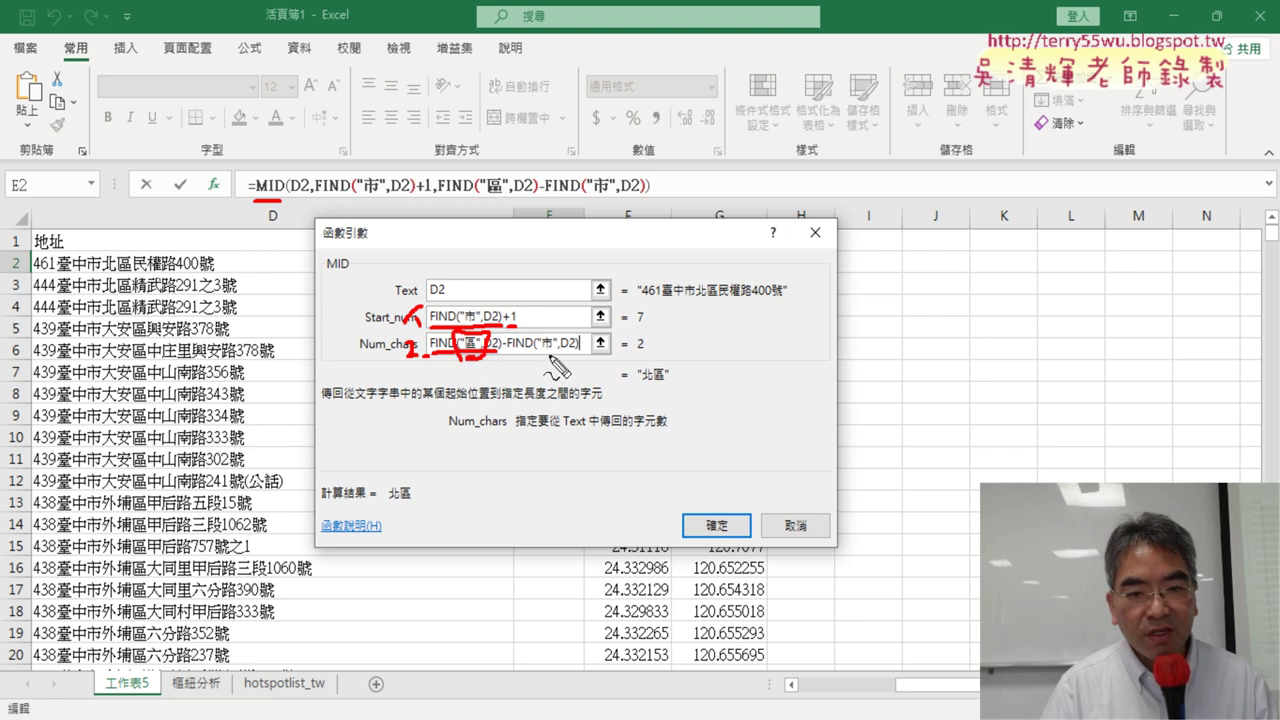
mouse_move(510, 352)
mouse_down()
mouse_move(600, 352)
mouse_move(572, 388)
mouse_up()
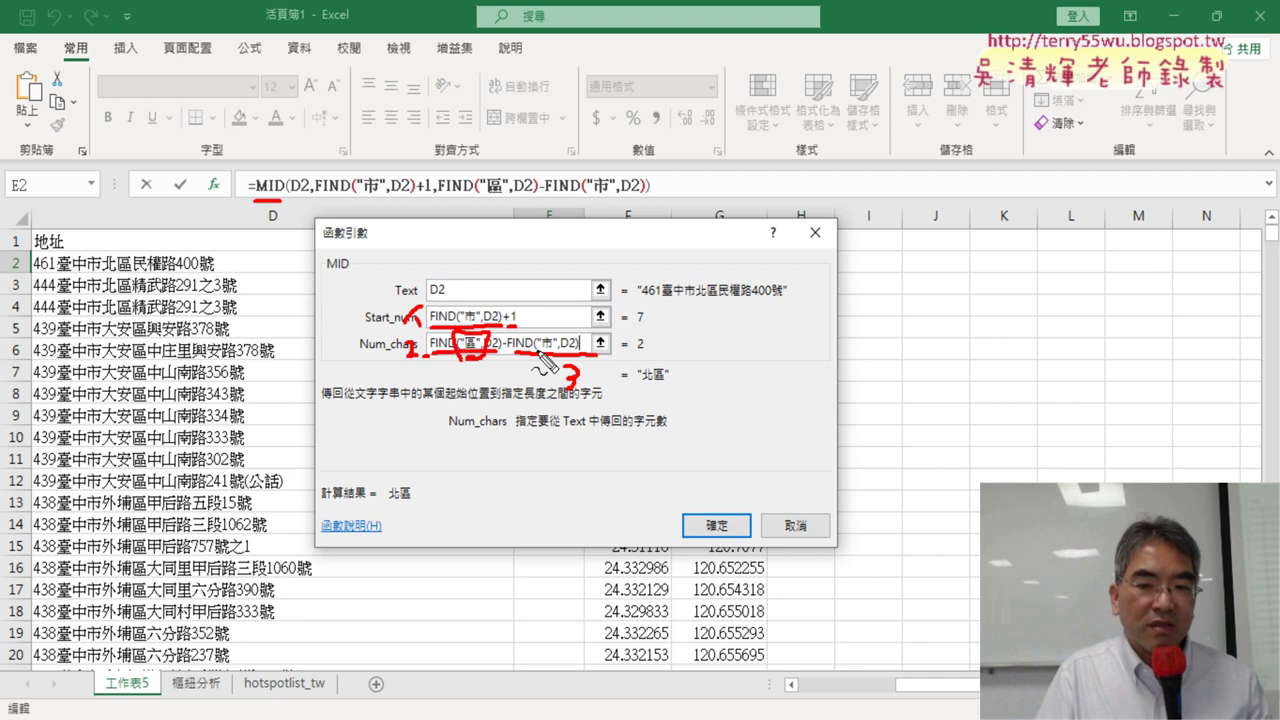
key(Escape)
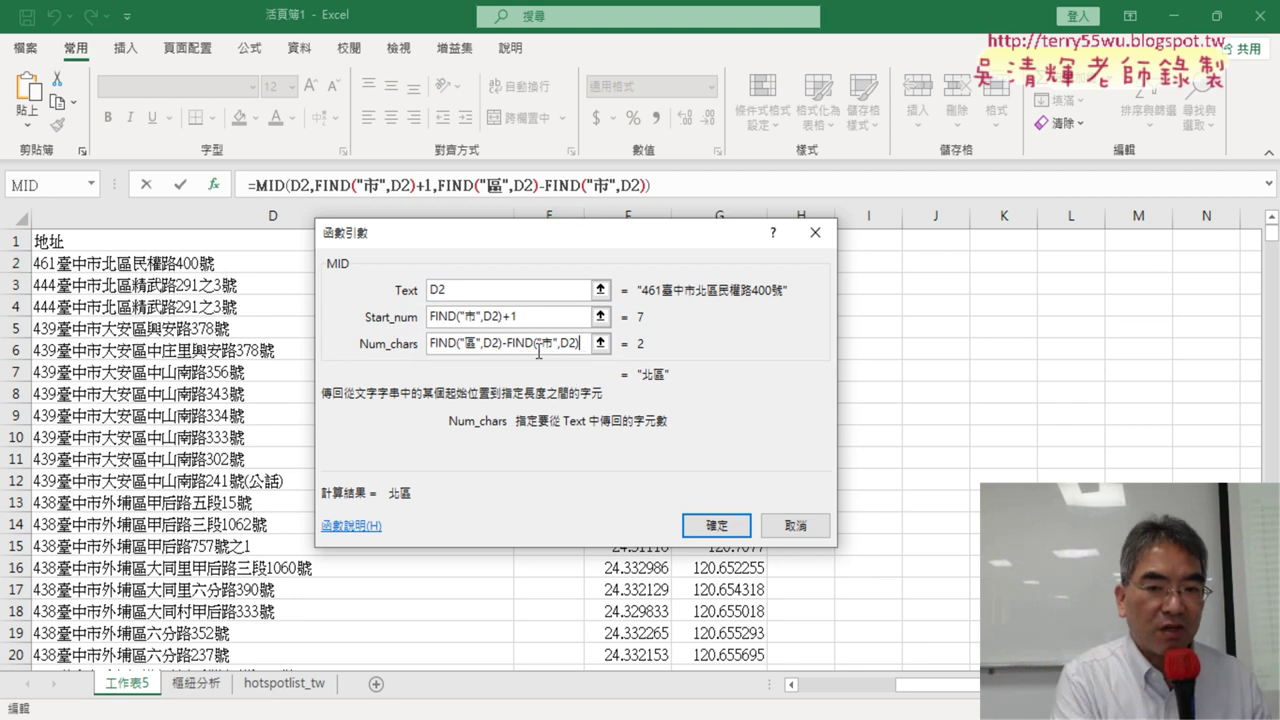
click(725, 528)
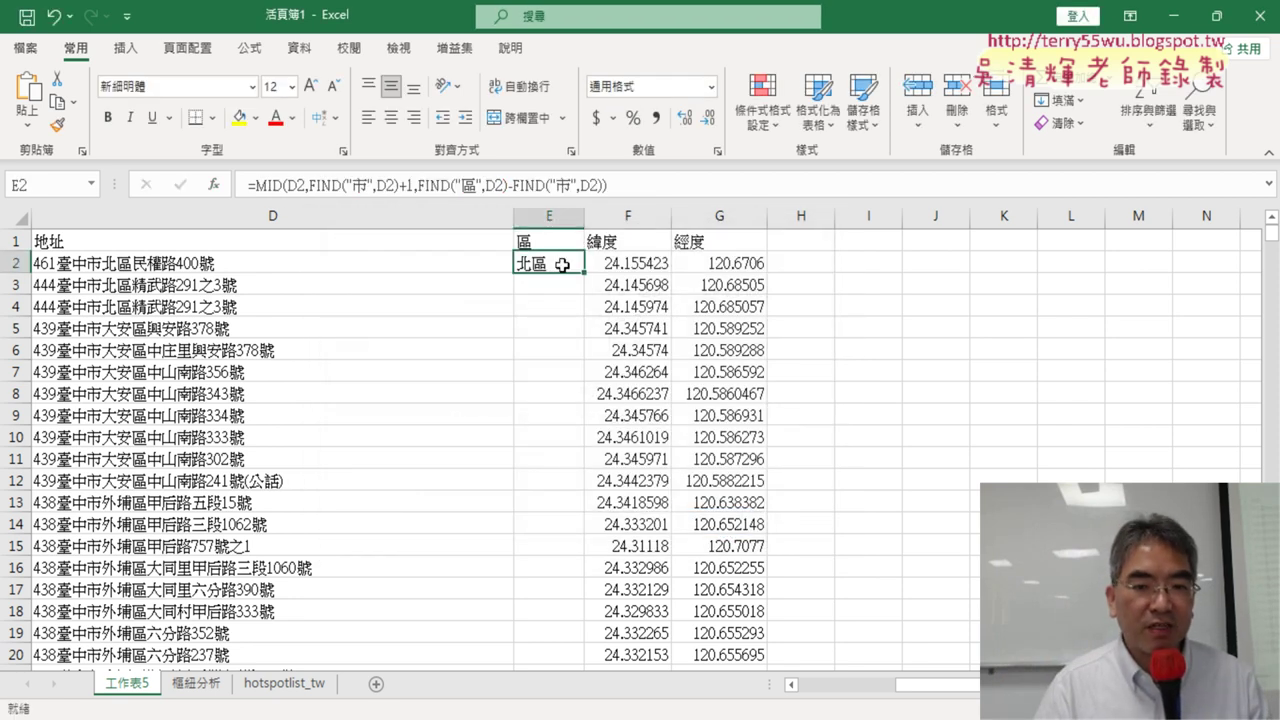
Step: Fill the E2 district formula down column E and scroll through the results
double_click(584, 272)
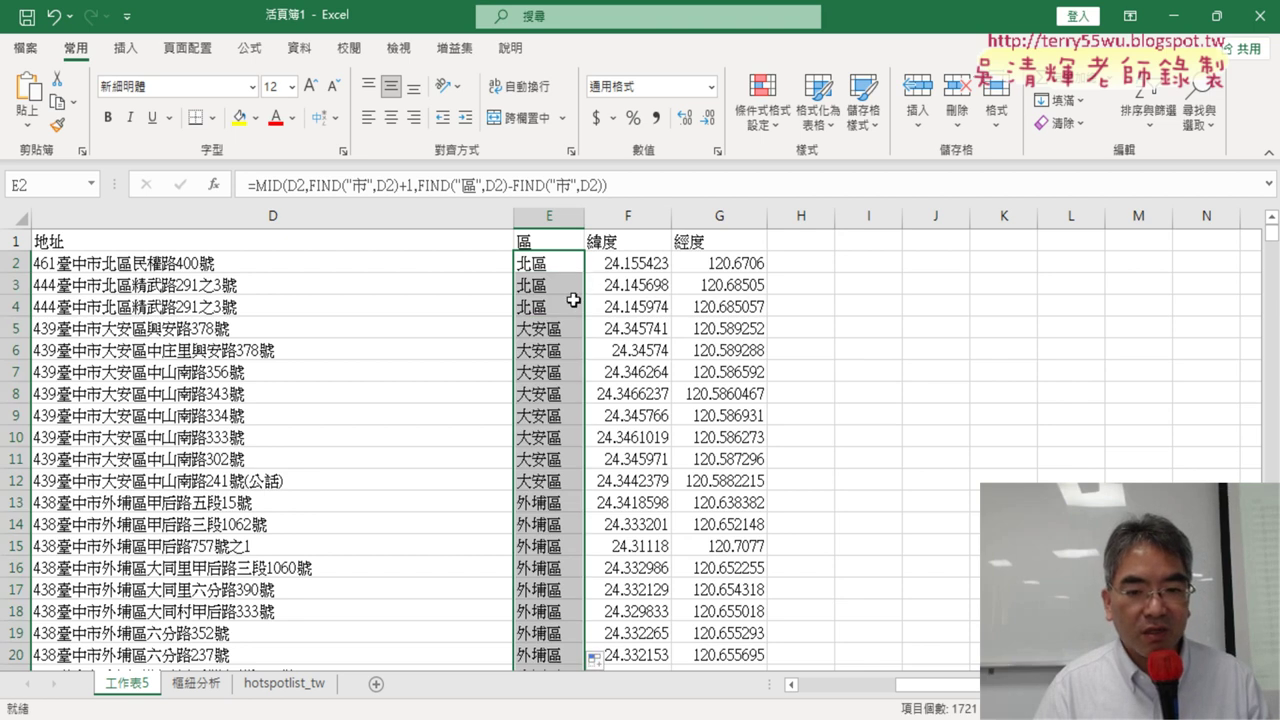
scroll(560, 380, down, 8)
scroll(552, 386, down, 4)
scroll(552, 386, down, 9)
scroll(334, 449, down, 6)
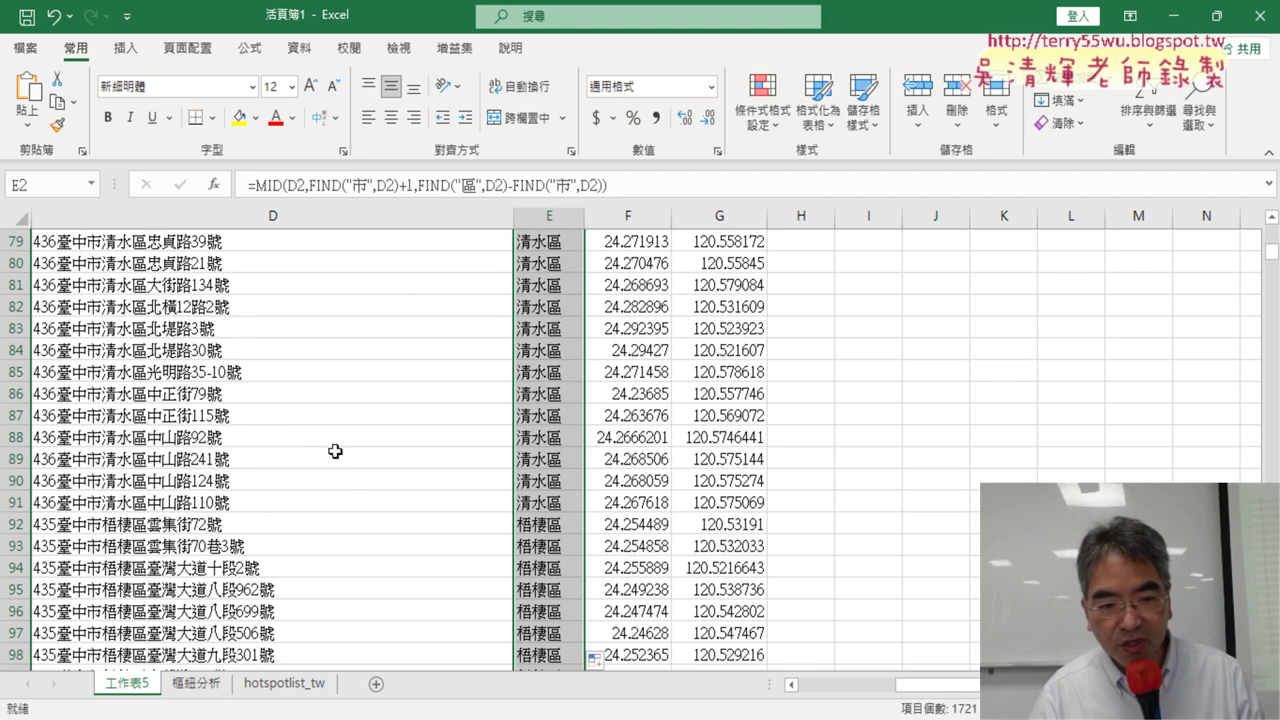
scroll(494, 517, down, 3)
scroll(498, 521, down, 4)
scroll(498, 521, down, 4)
scroll(498, 521, down, 5)
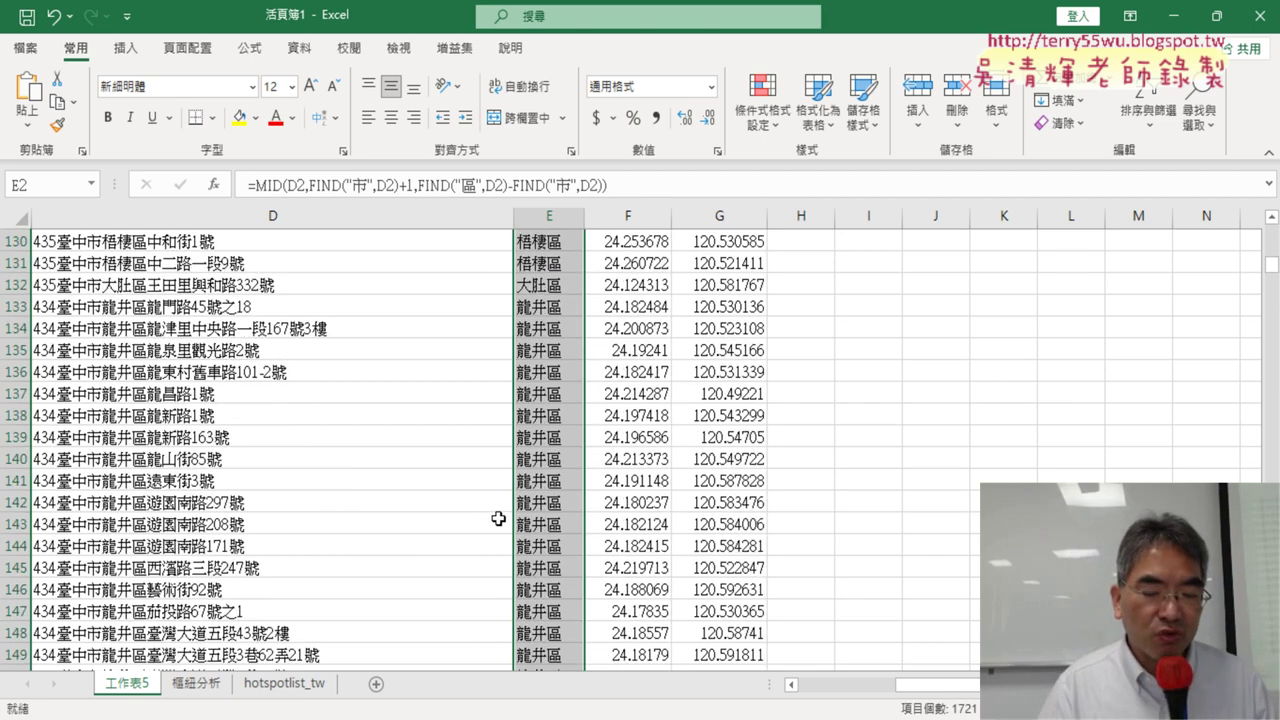
scroll(498, 521, down, 6)
scroll(498, 519, down, 7)
scroll(498, 519, down, 7)
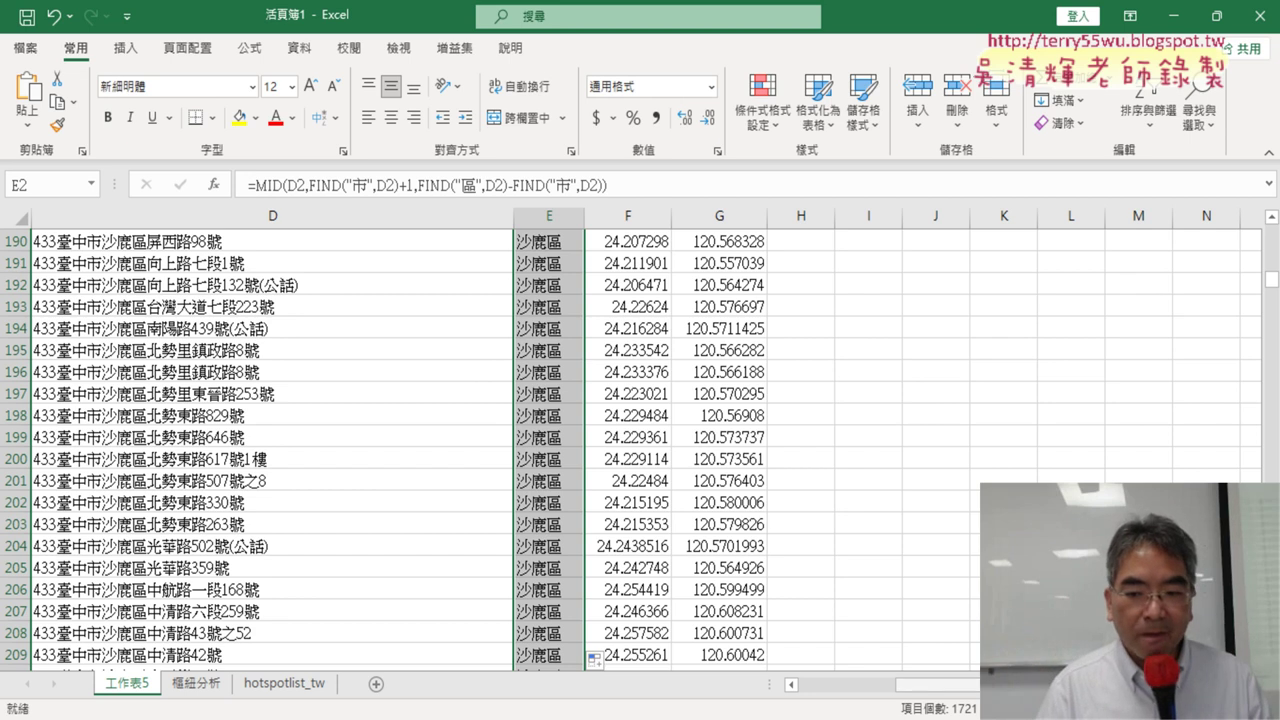
Step: Check the formula in cell E193 and begin renaming the 工作表5 sheet
mouse_move(940, 685)
mouse_down()
mouse_move(866, 703)
mouse_move(965, 685)
mouse_up()
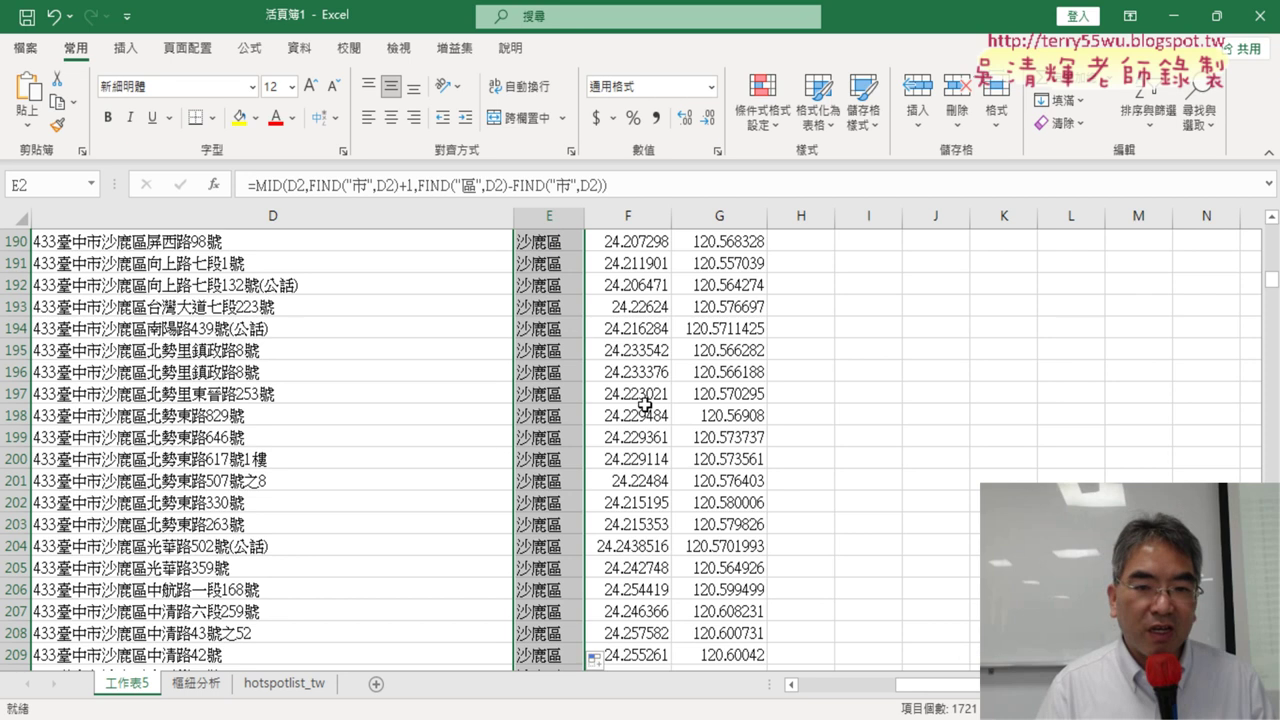
click(547, 298)
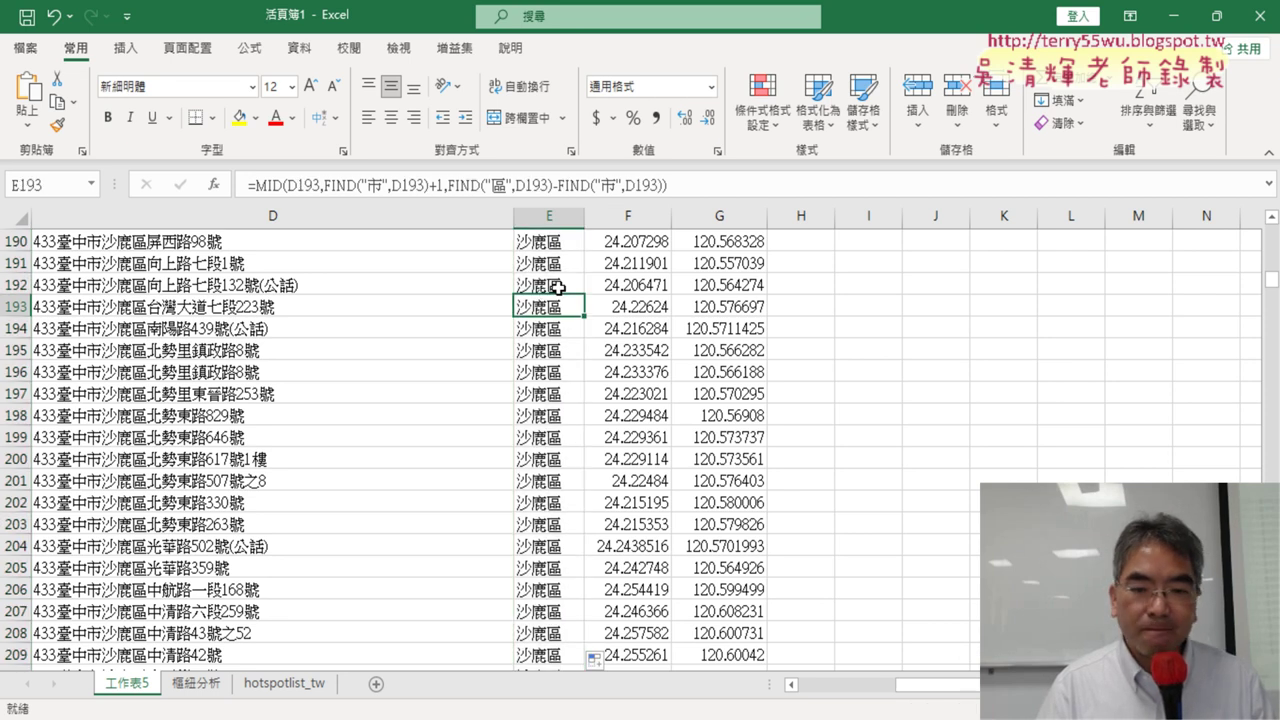
double_click(150, 686)
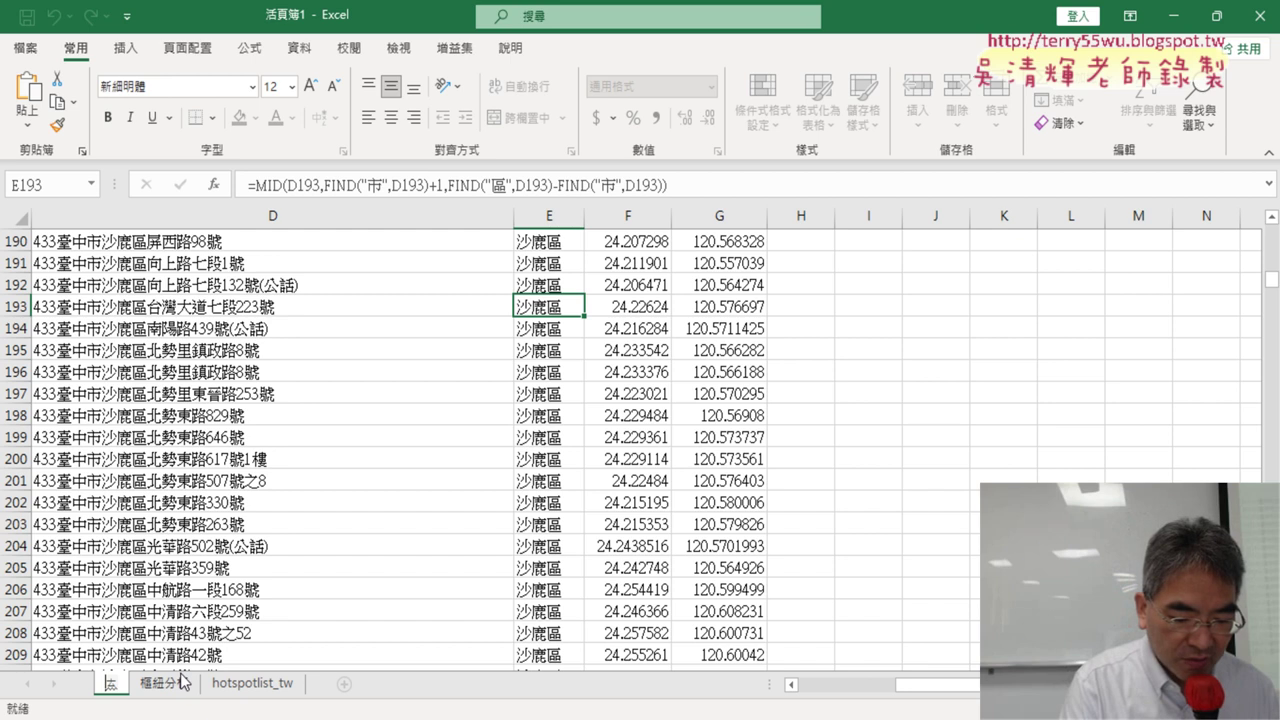
Step: Enter 台中市 as the new name for the 工作表5 sheet tab
text(鄉)
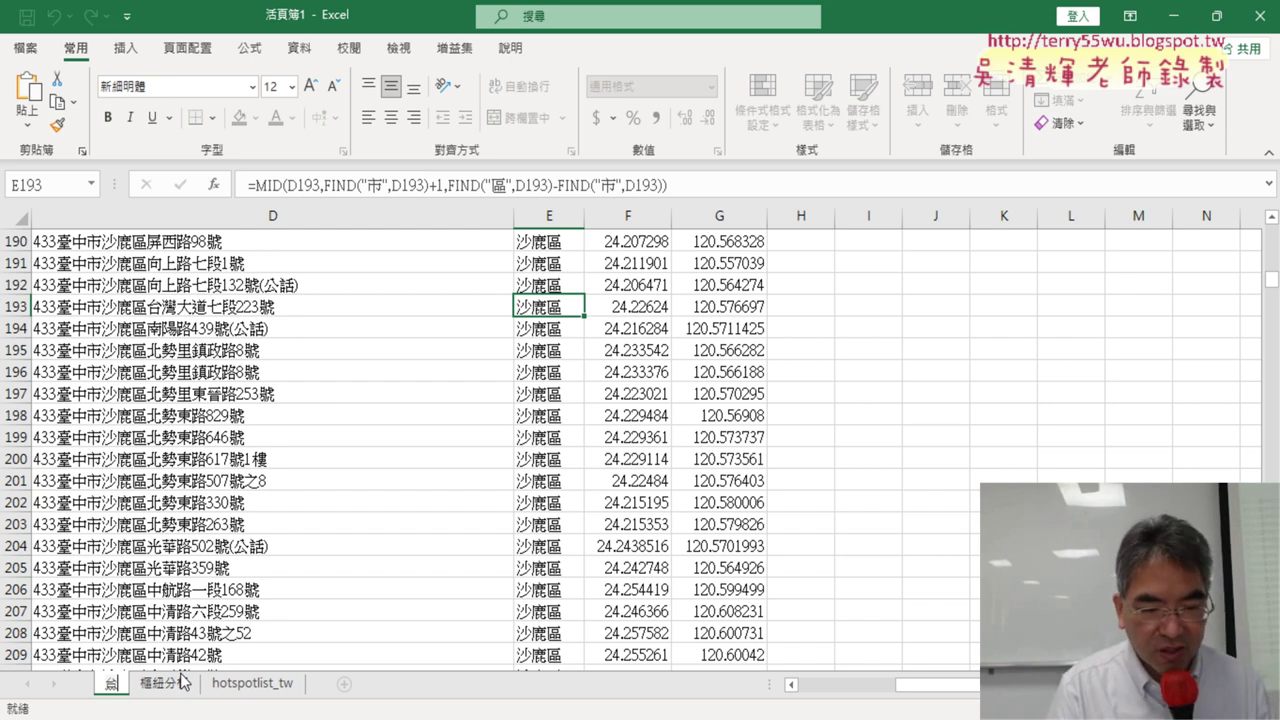
text(鎮)
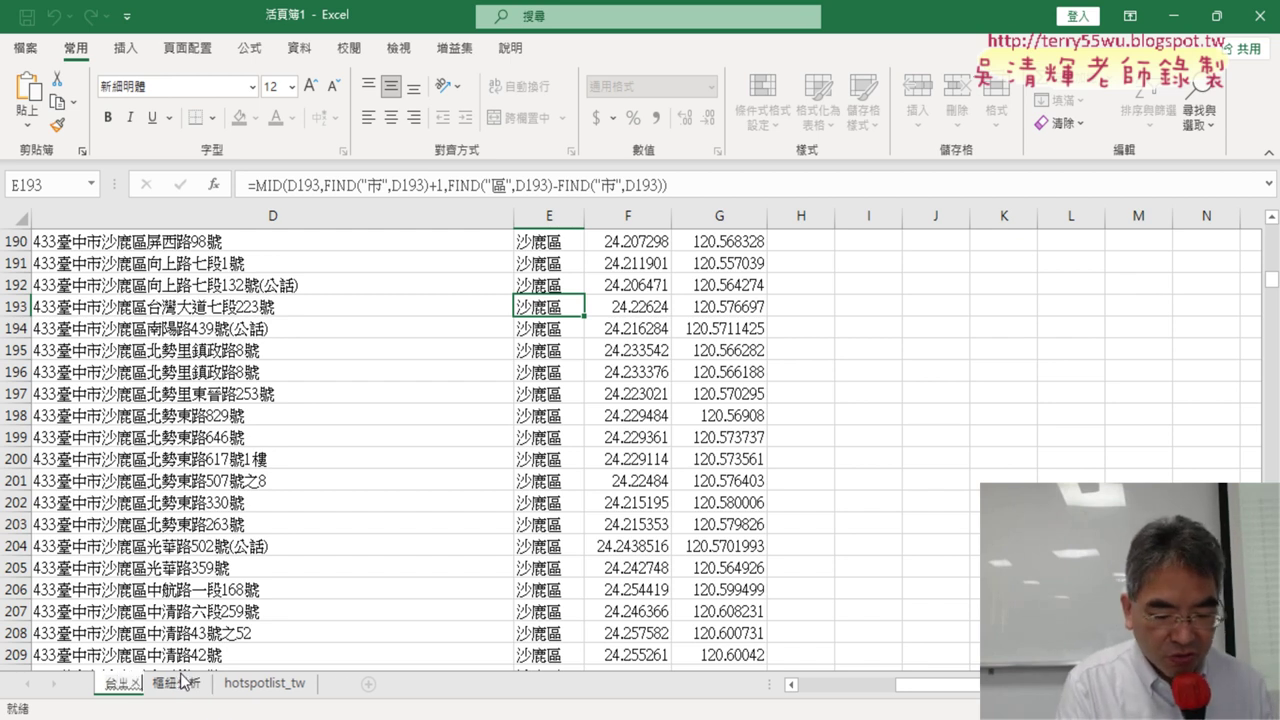
text(市)
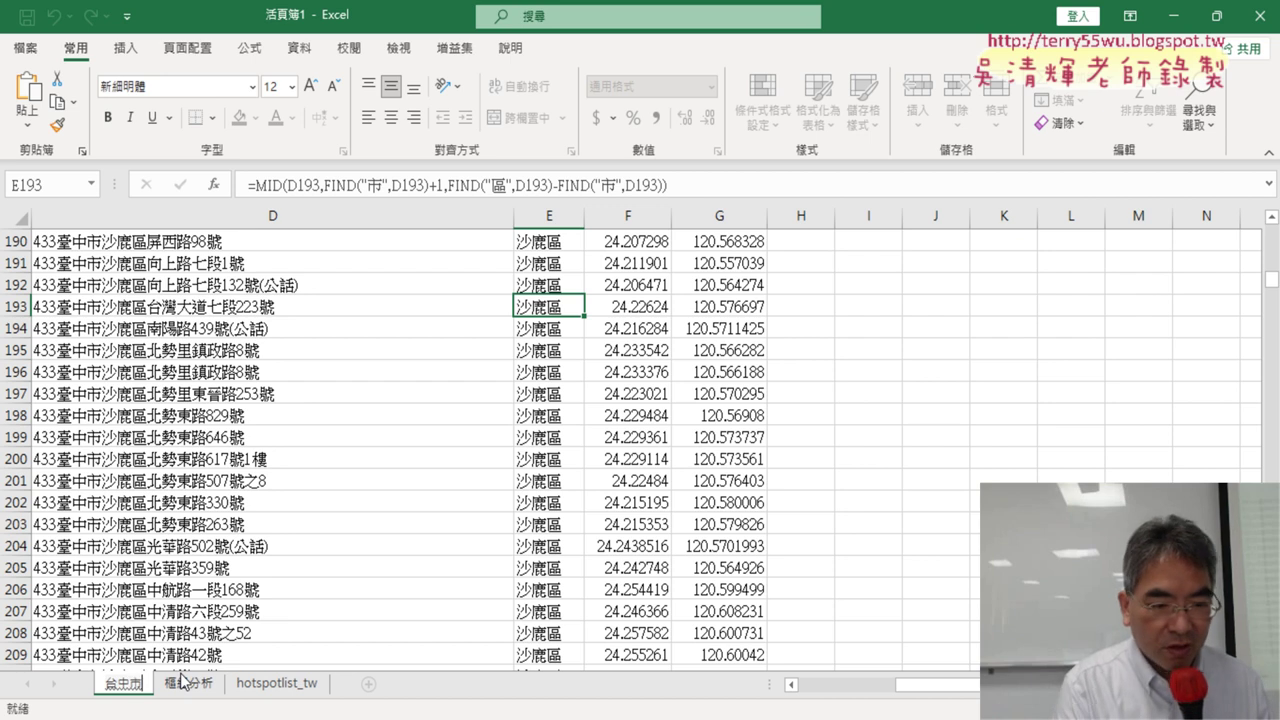
key(Return)
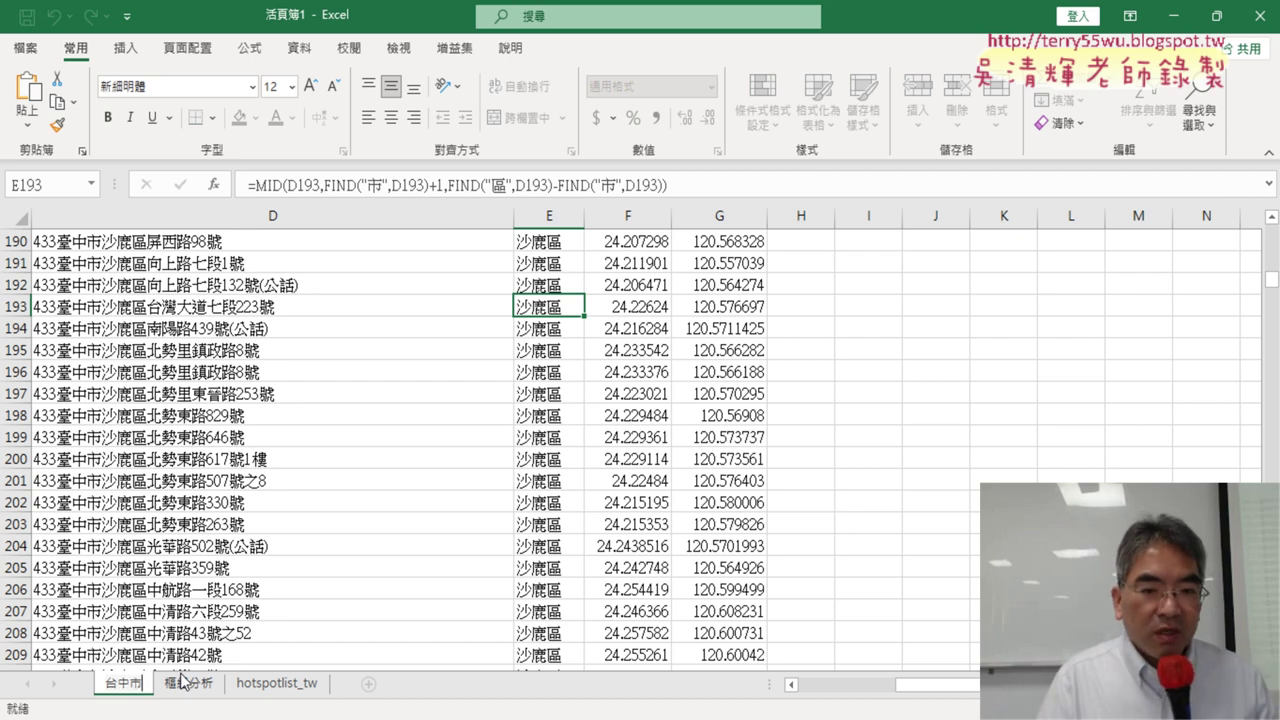
key(Return)
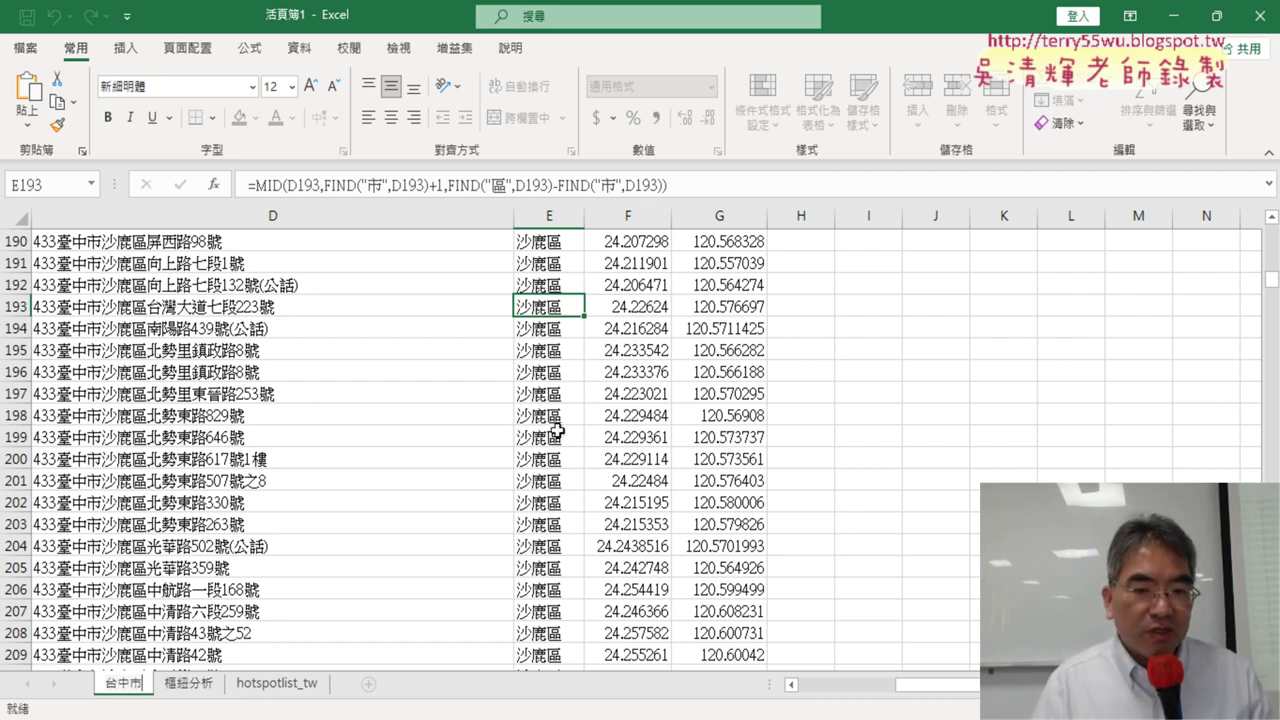
Step: Create a pivot table from the hotspot data on a new worksheet
click(138, 50)
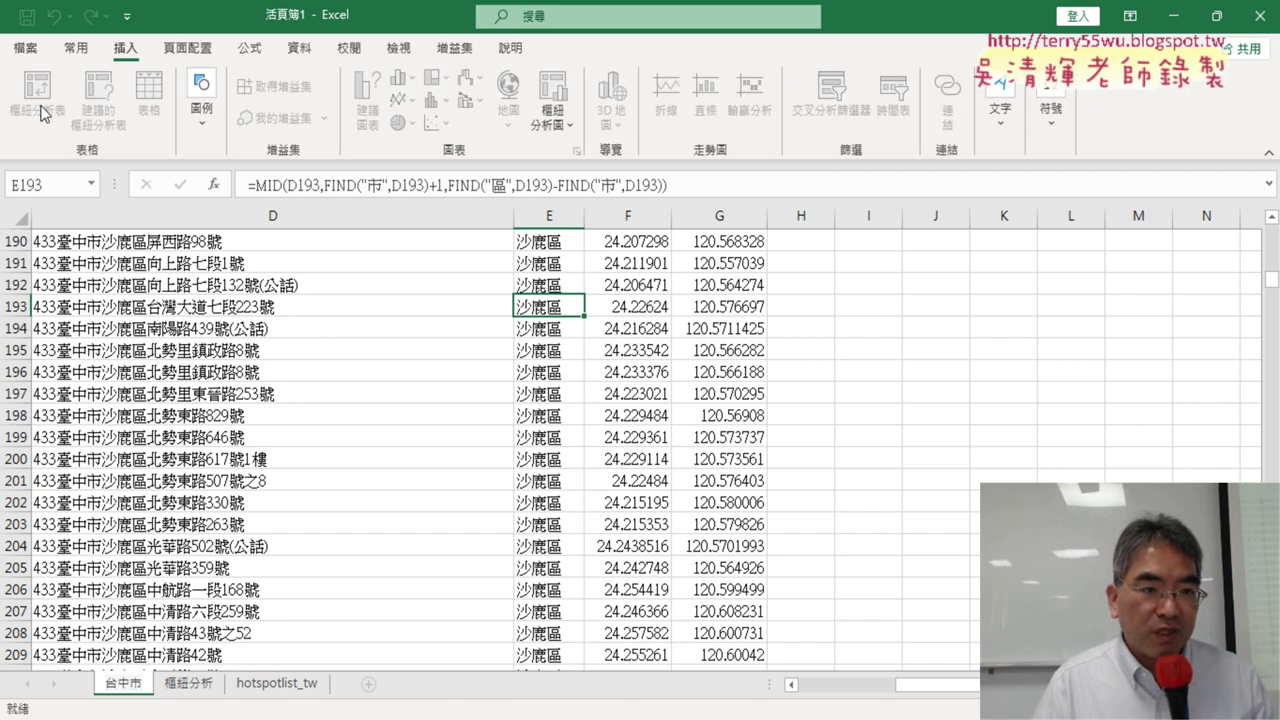
click(192, 352)
click(37, 97)
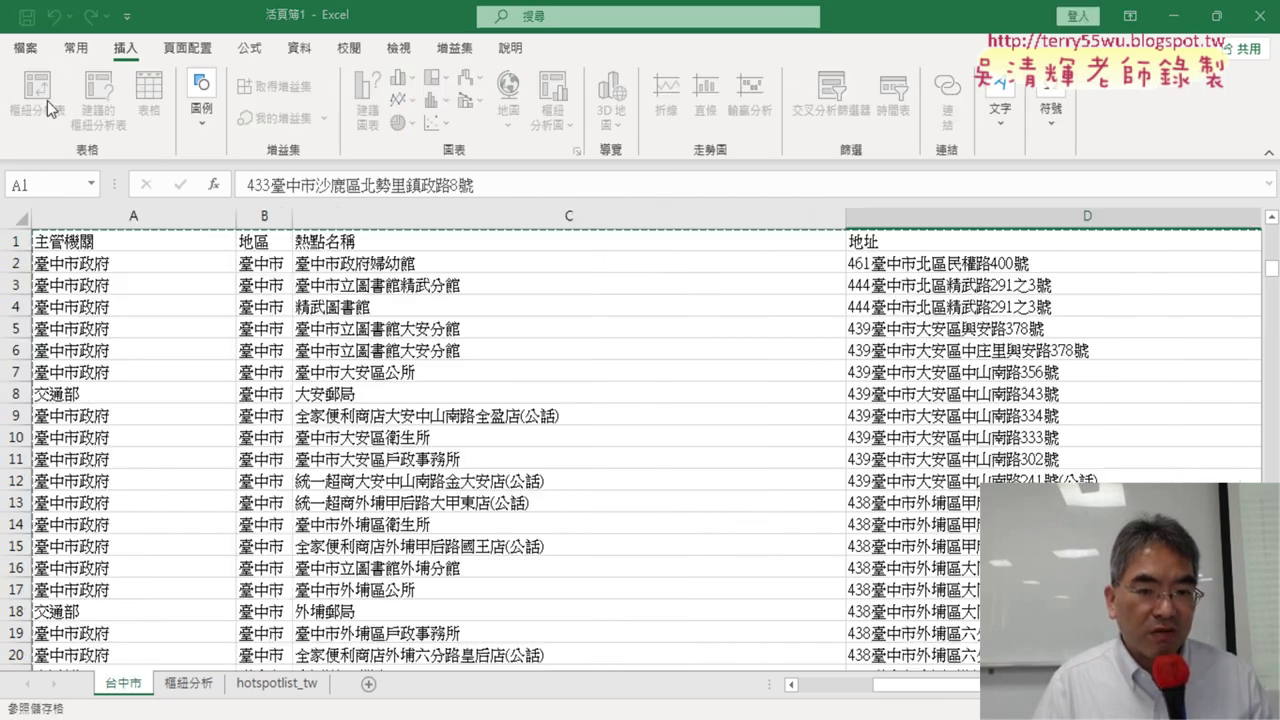
click(654, 562)
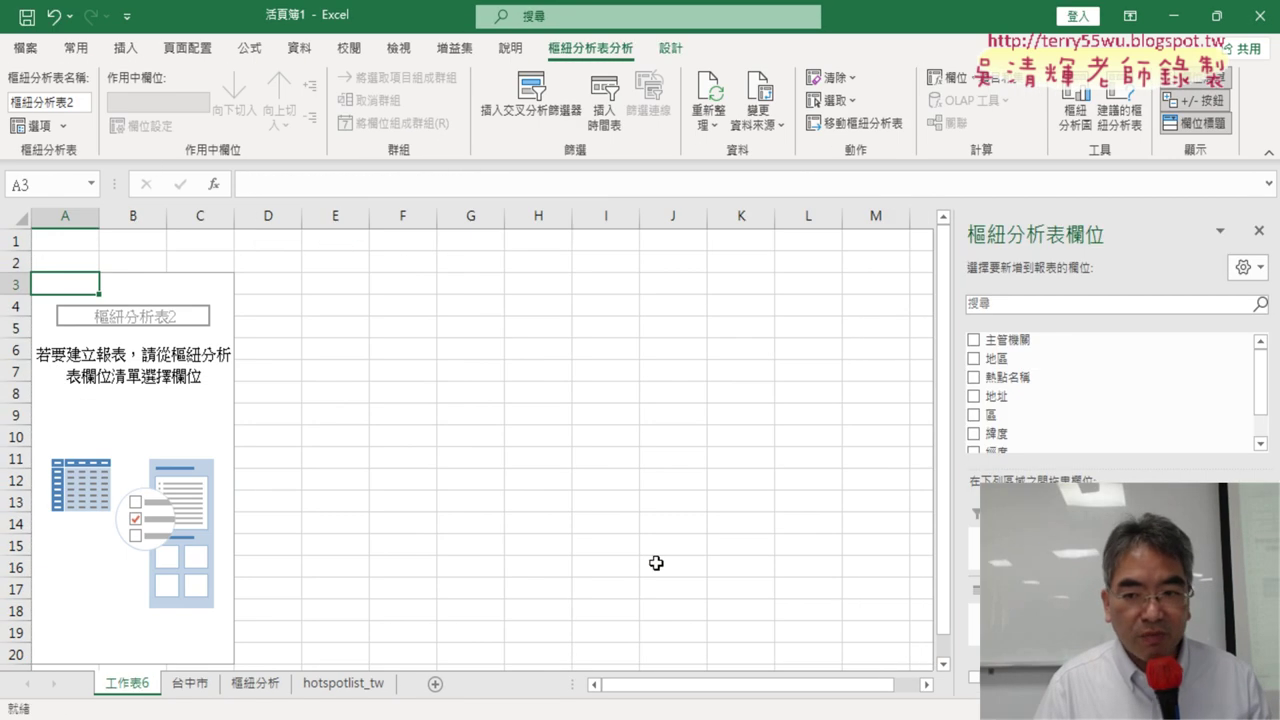
Step: Add 區 as row labels and a count of 區 as values, then select a count cell
click(1033, 418)
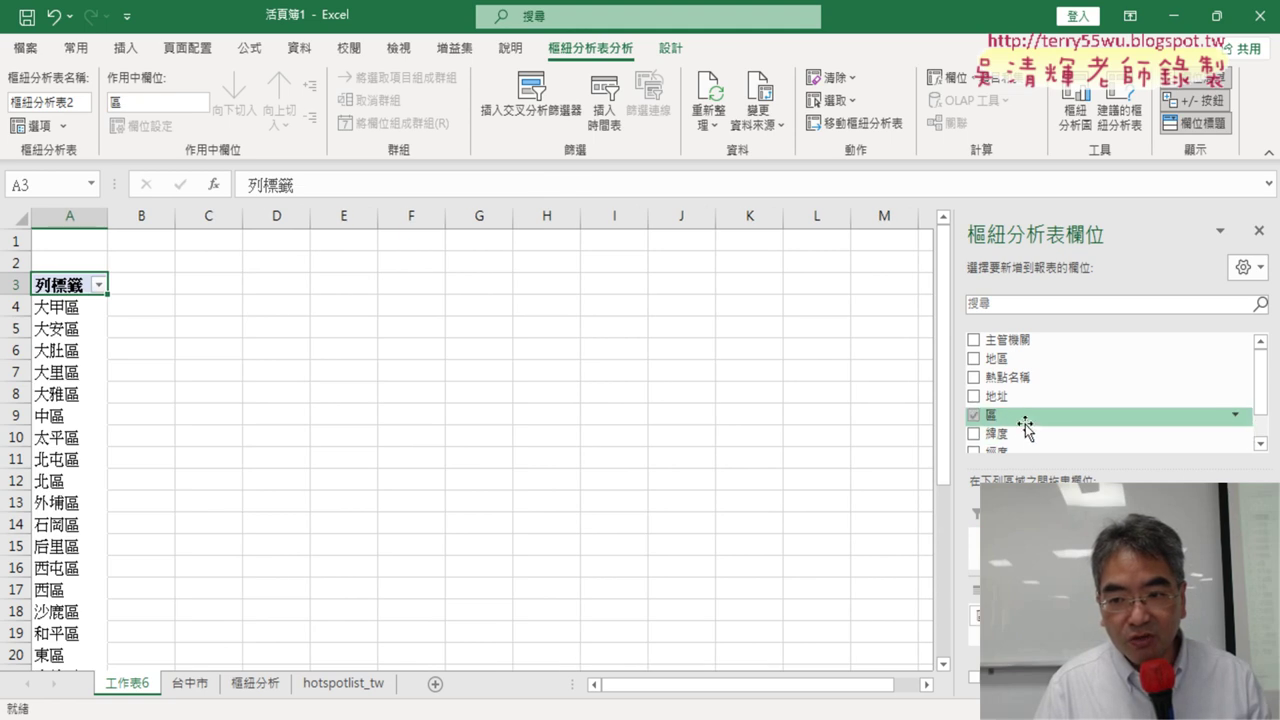
drag(1030, 425, 1115, 655)
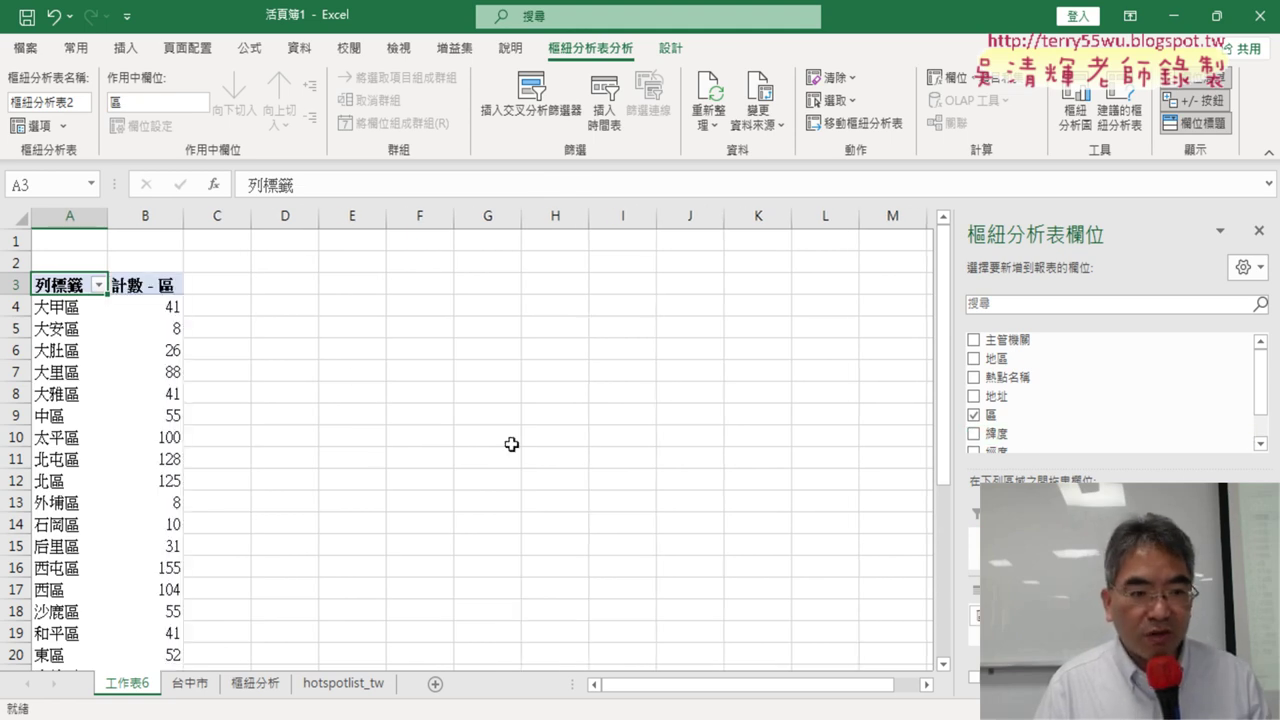
click(163, 314)
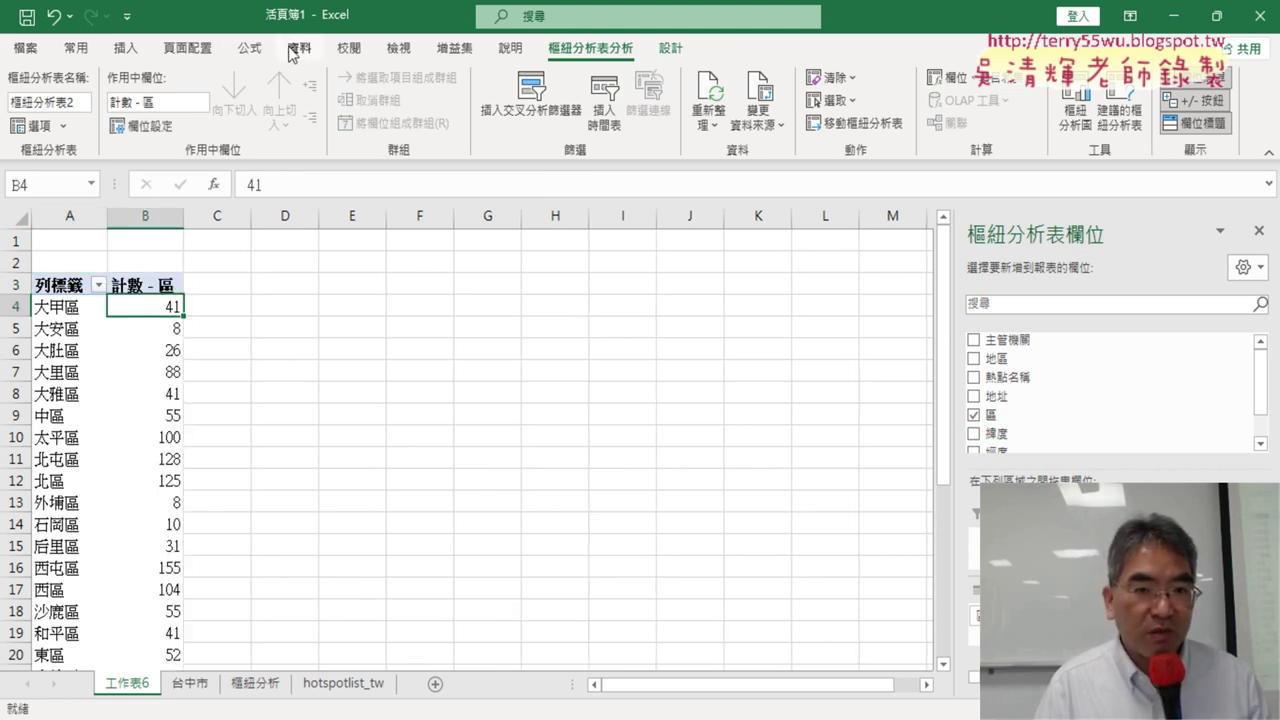
click(298, 48)
Step: Sort districts by count largest first and filter to the top 5, totalling 630
click(436, 121)
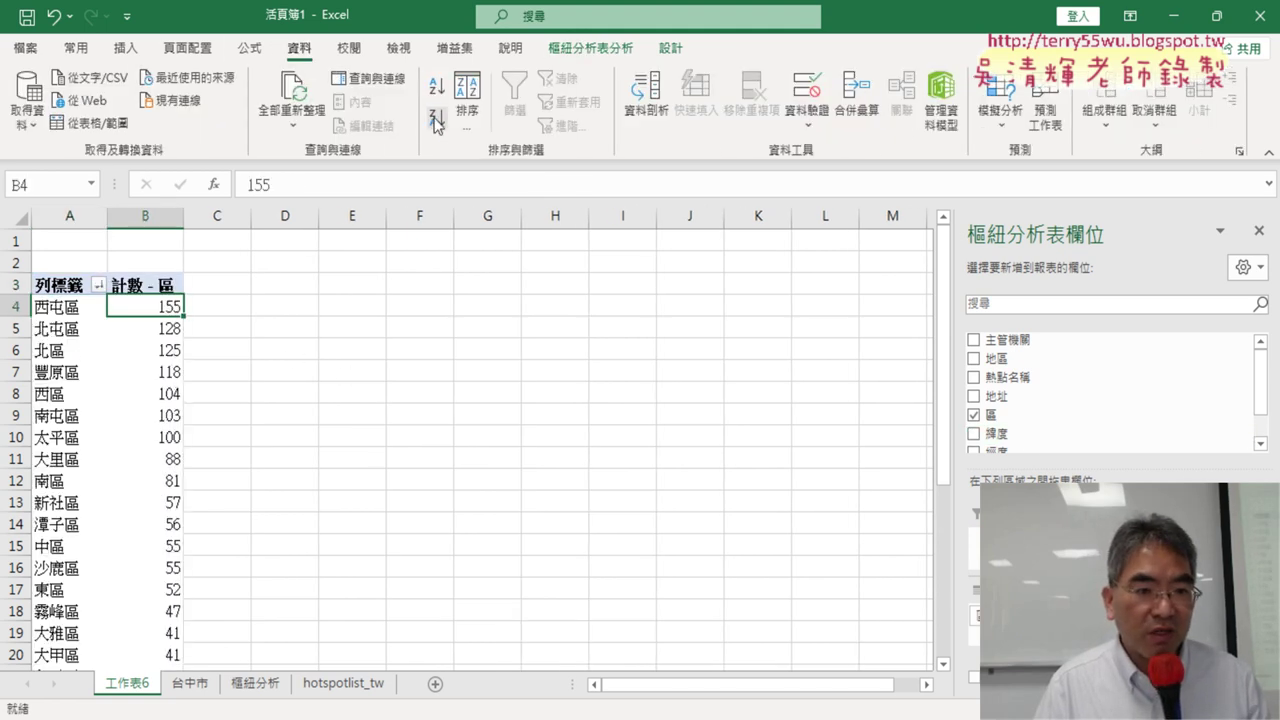
click(97, 285)
mouse_move(135, 442)
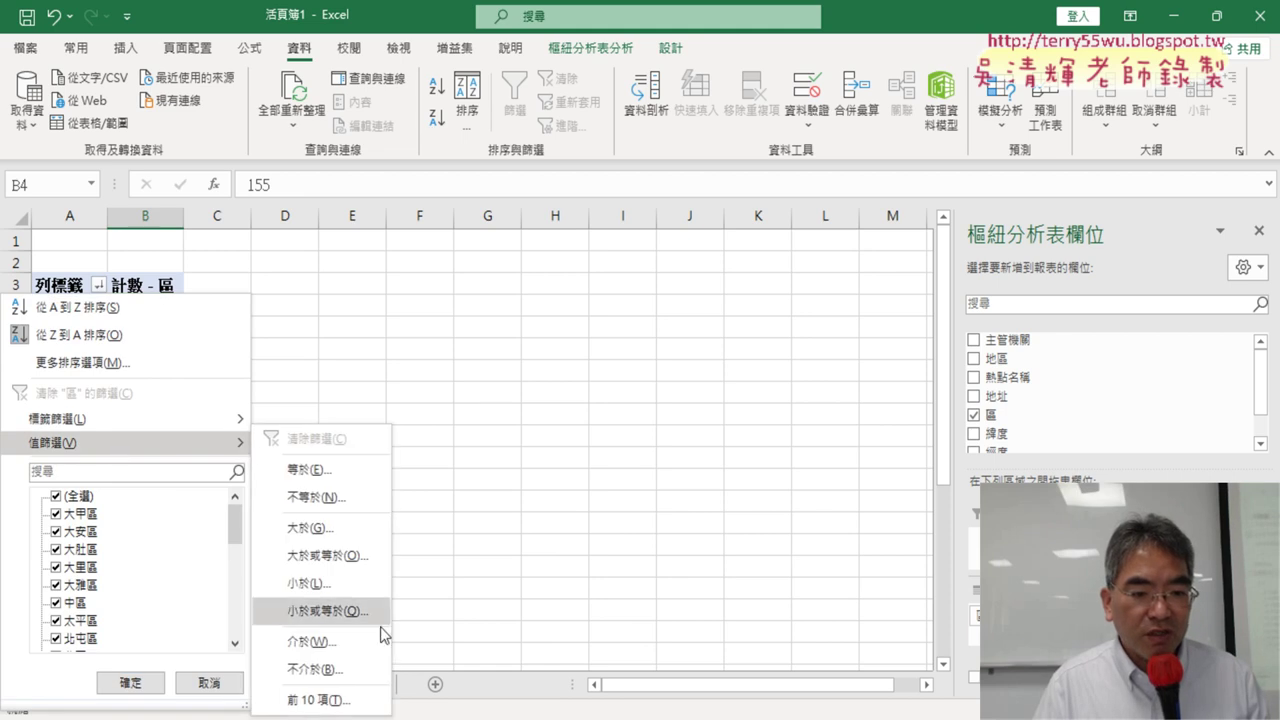
click(378, 694)
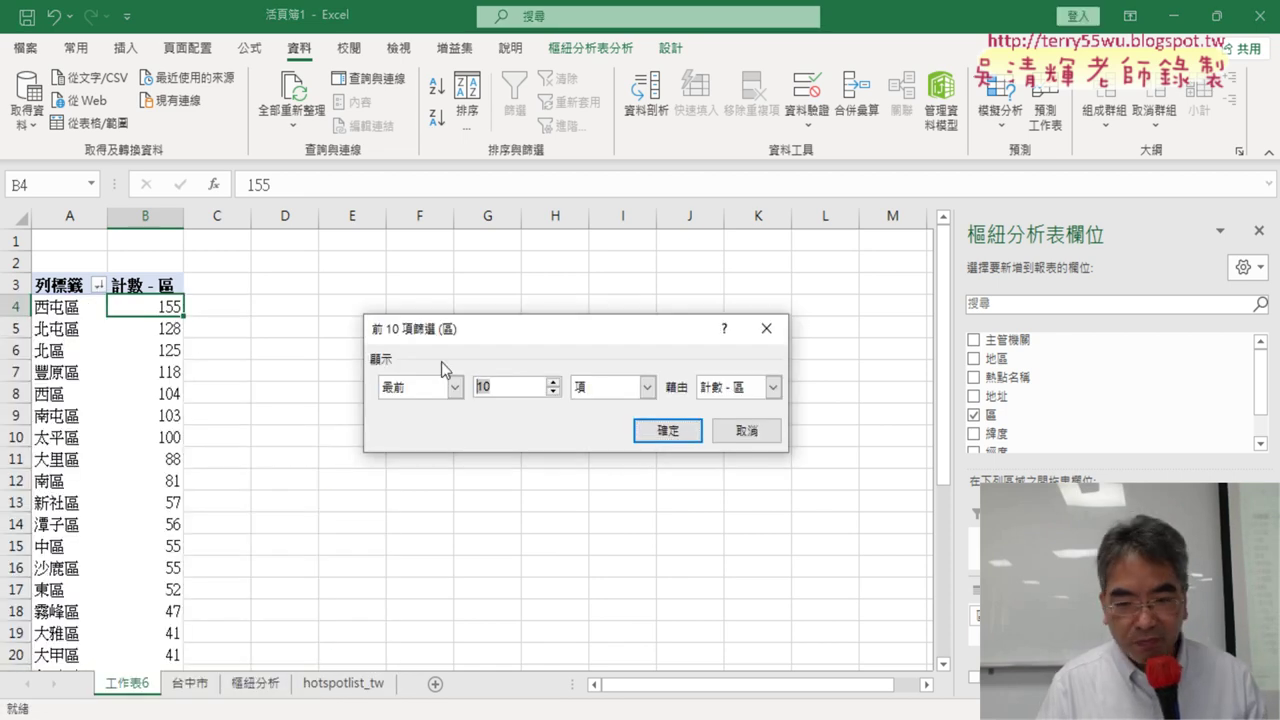
text(5)
click(666, 432)
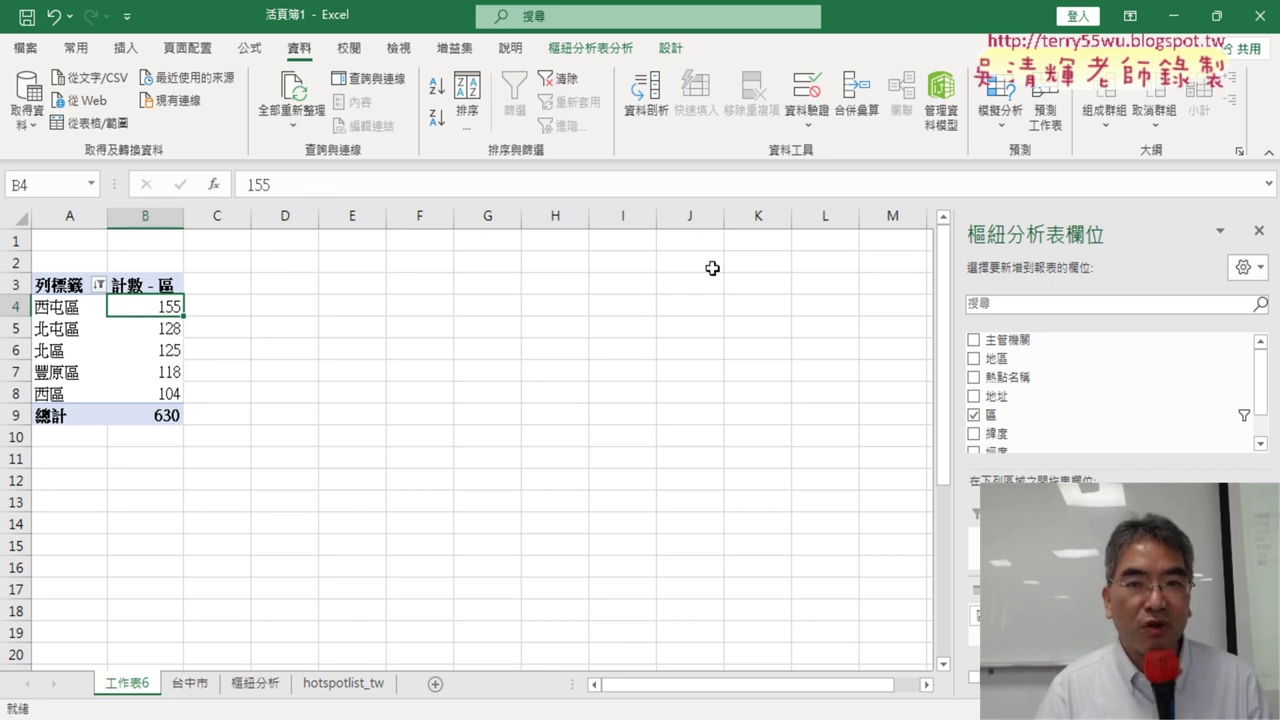
click(597, 50)
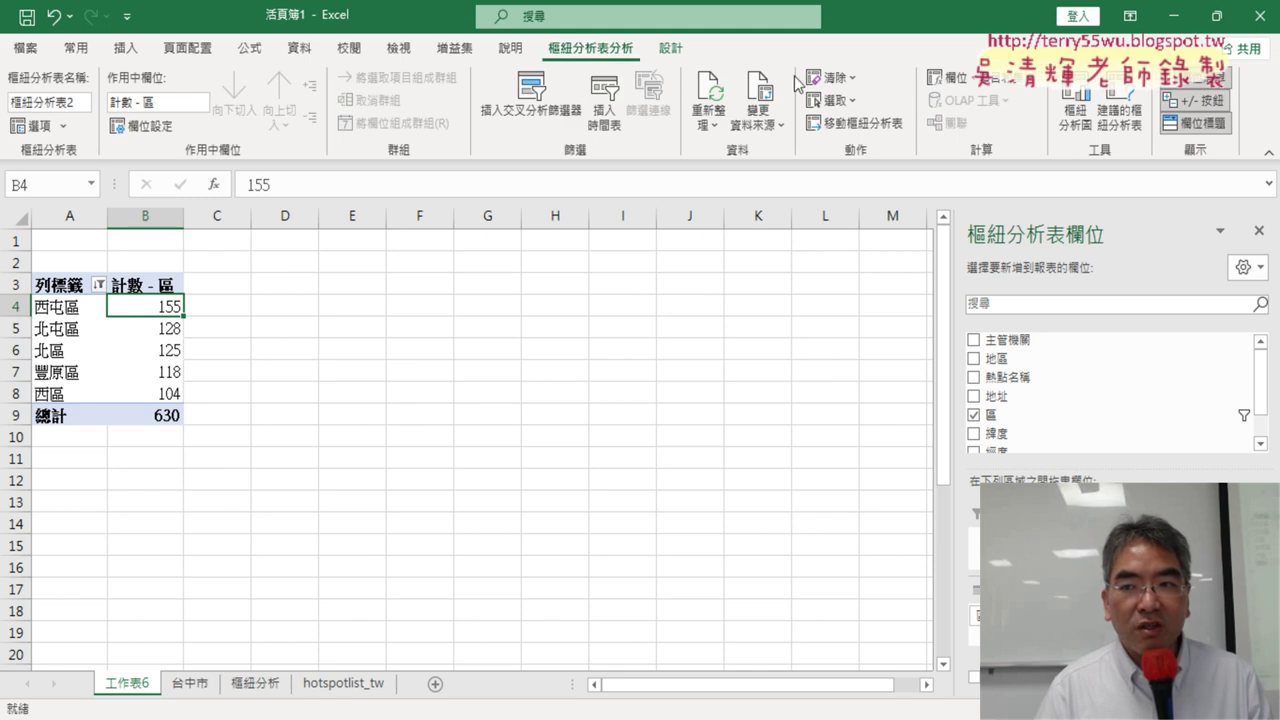
Step: Insert a clustered column pivot chart, place it beside the table, and enlarge it across columns D to M
click(1075, 100)
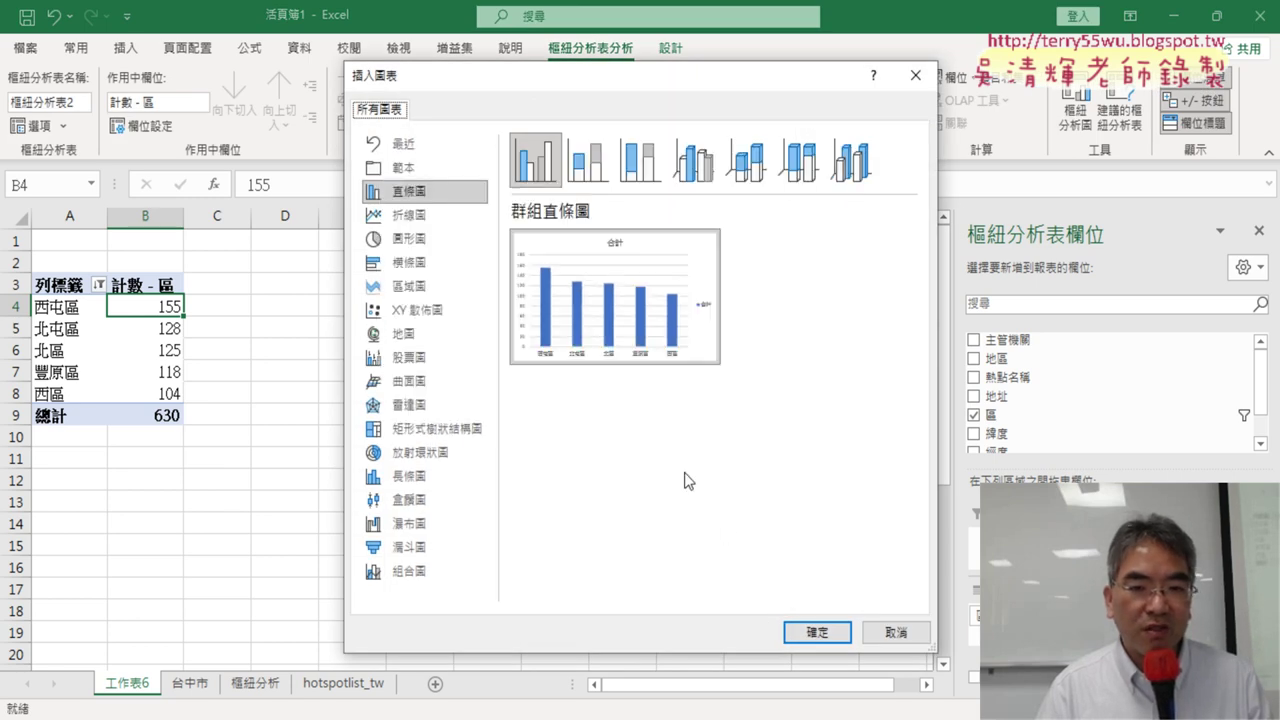
click(818, 633)
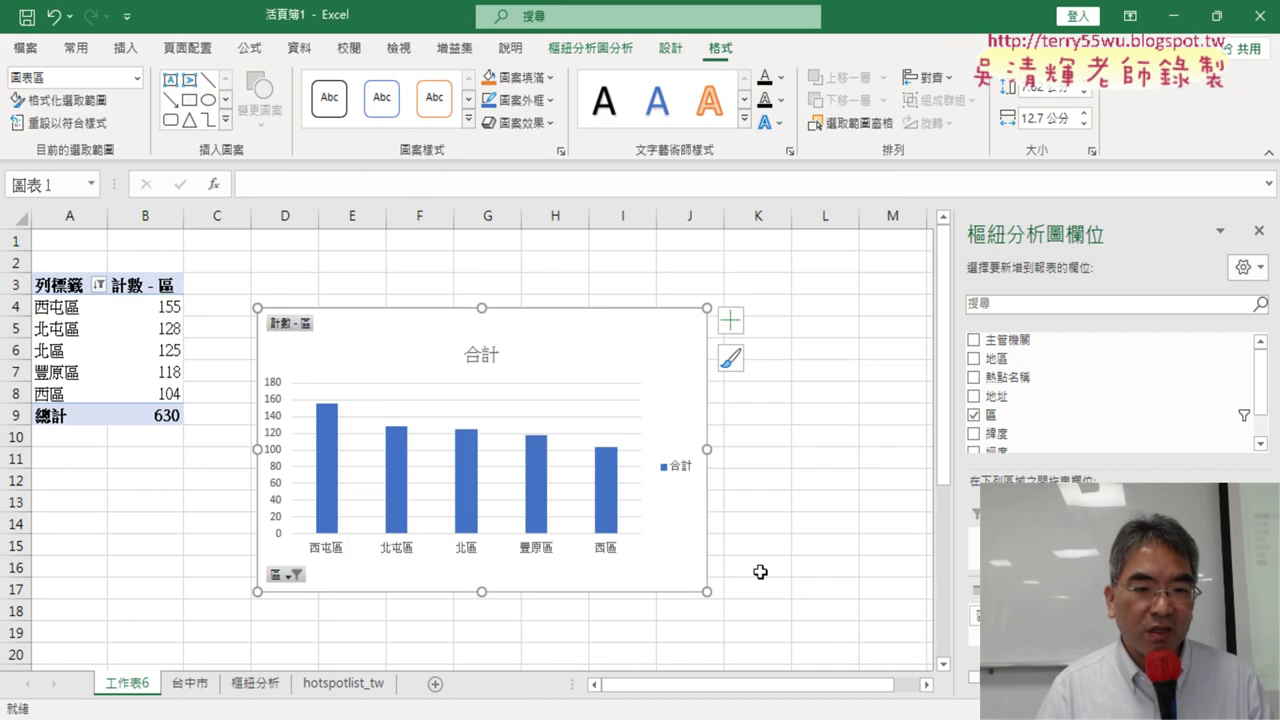
drag(374, 343, 378, 291)
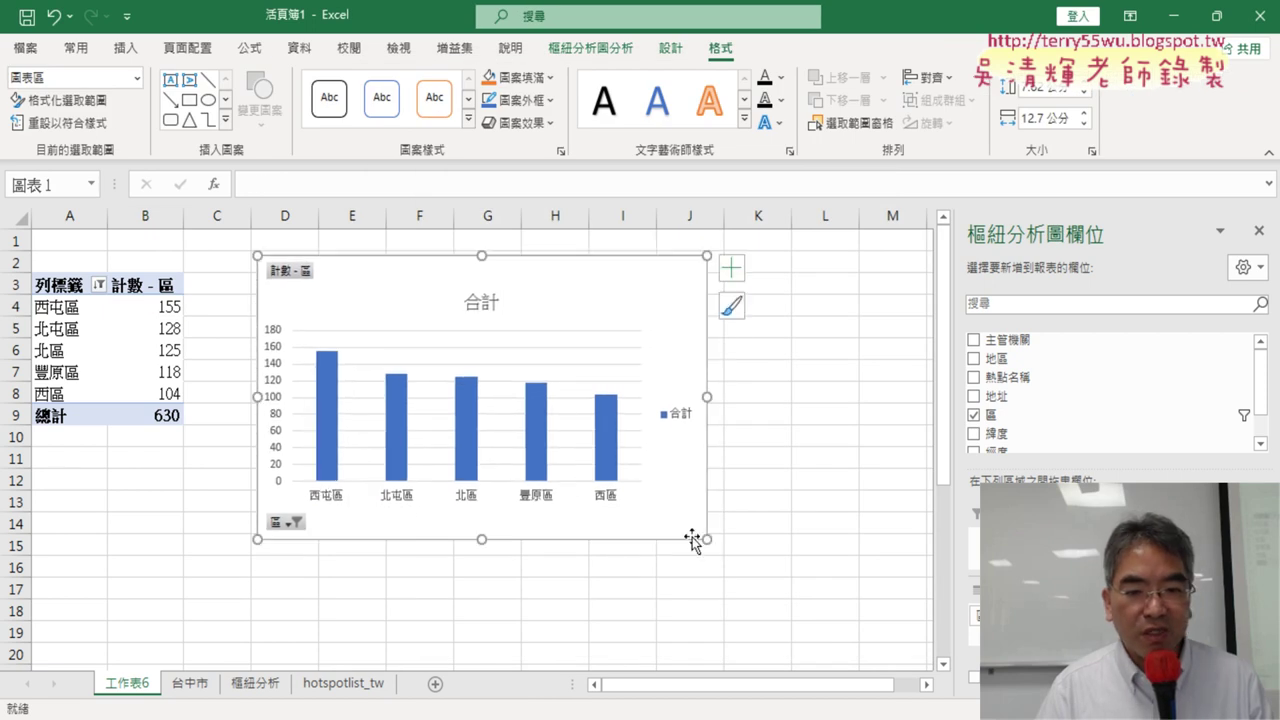
drag(711, 542, 894, 628)
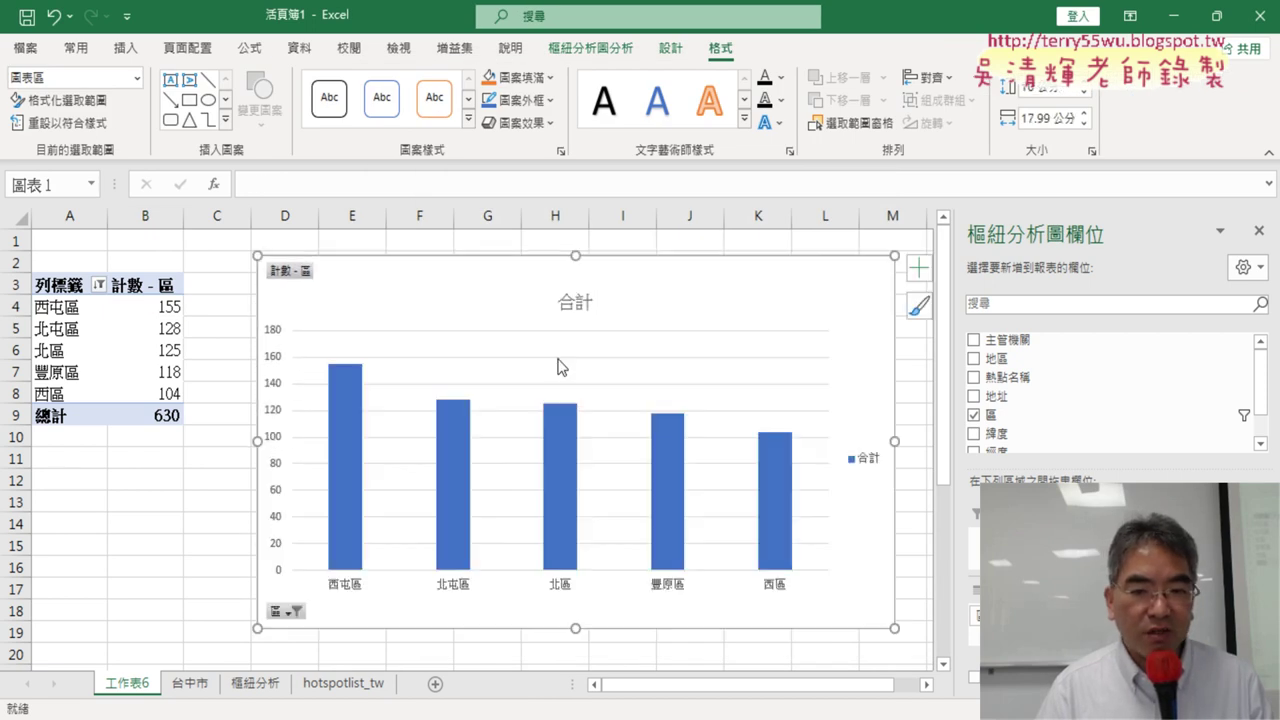
click(565, 303)
Step: Replace the chart title 合計 with 台中市WIFI熱點前五名行政區
double_click(565, 303)
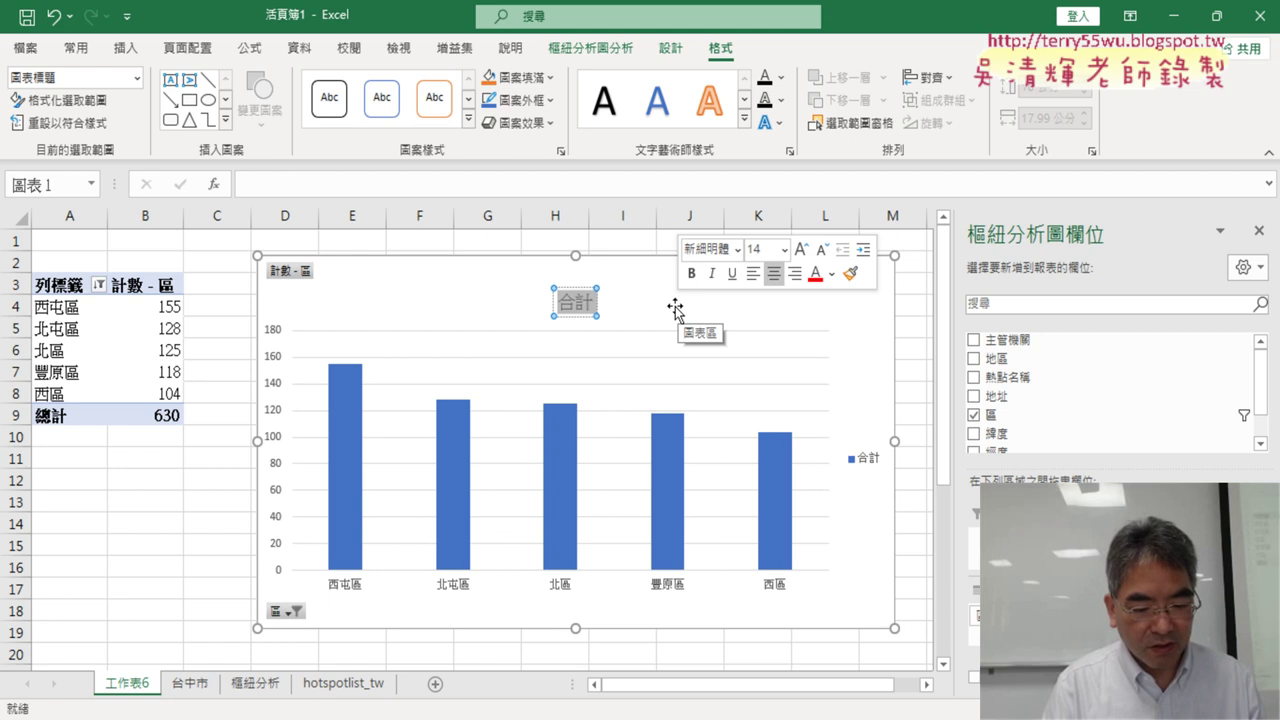
text(台中)
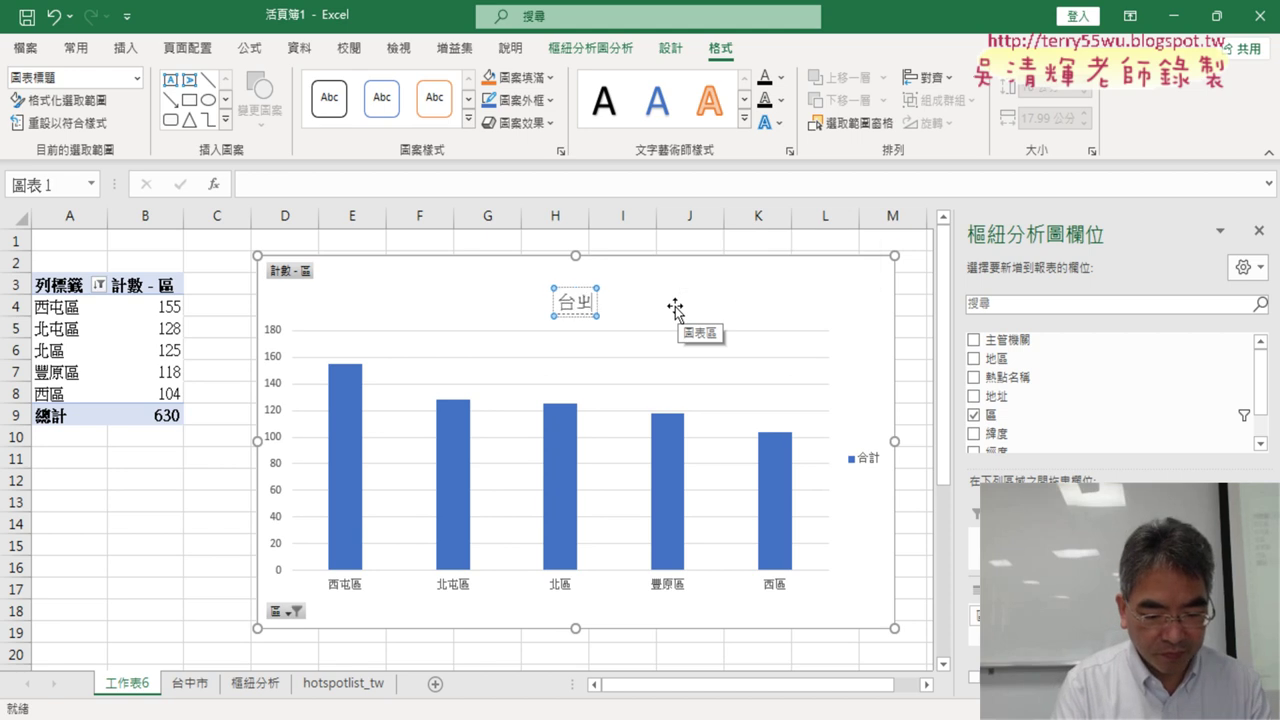
text(市)
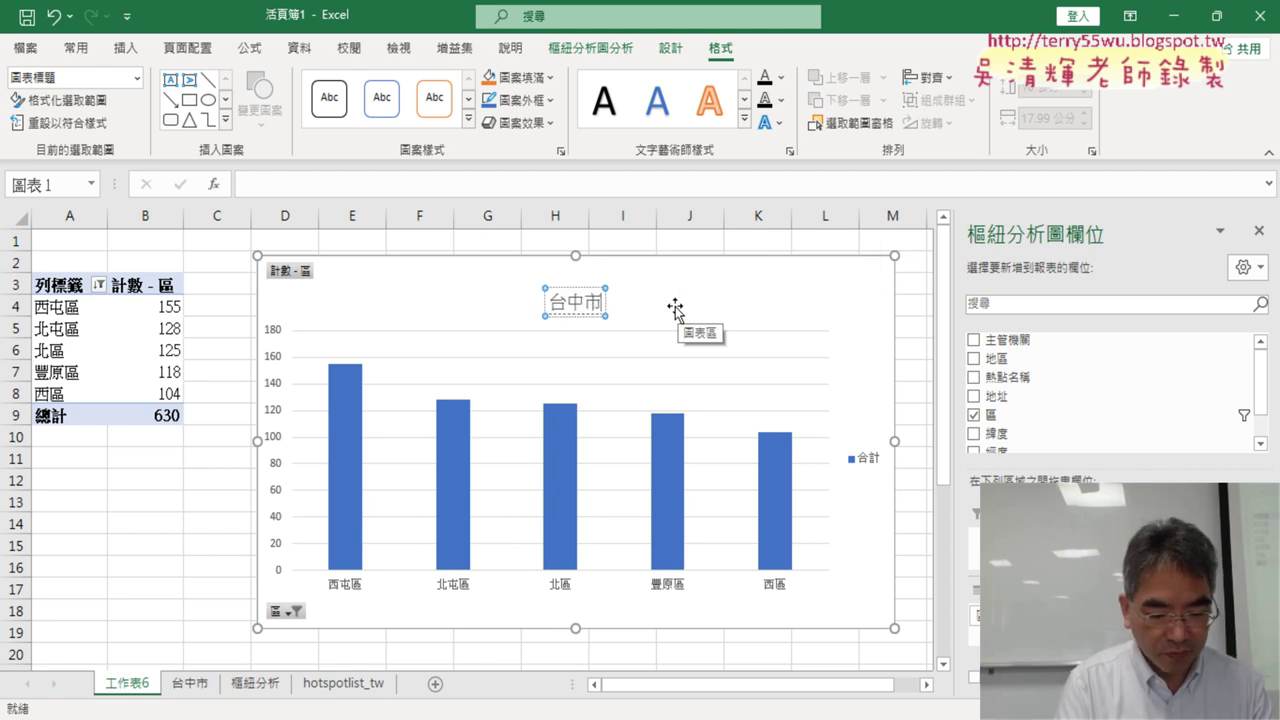
text(WIFI)
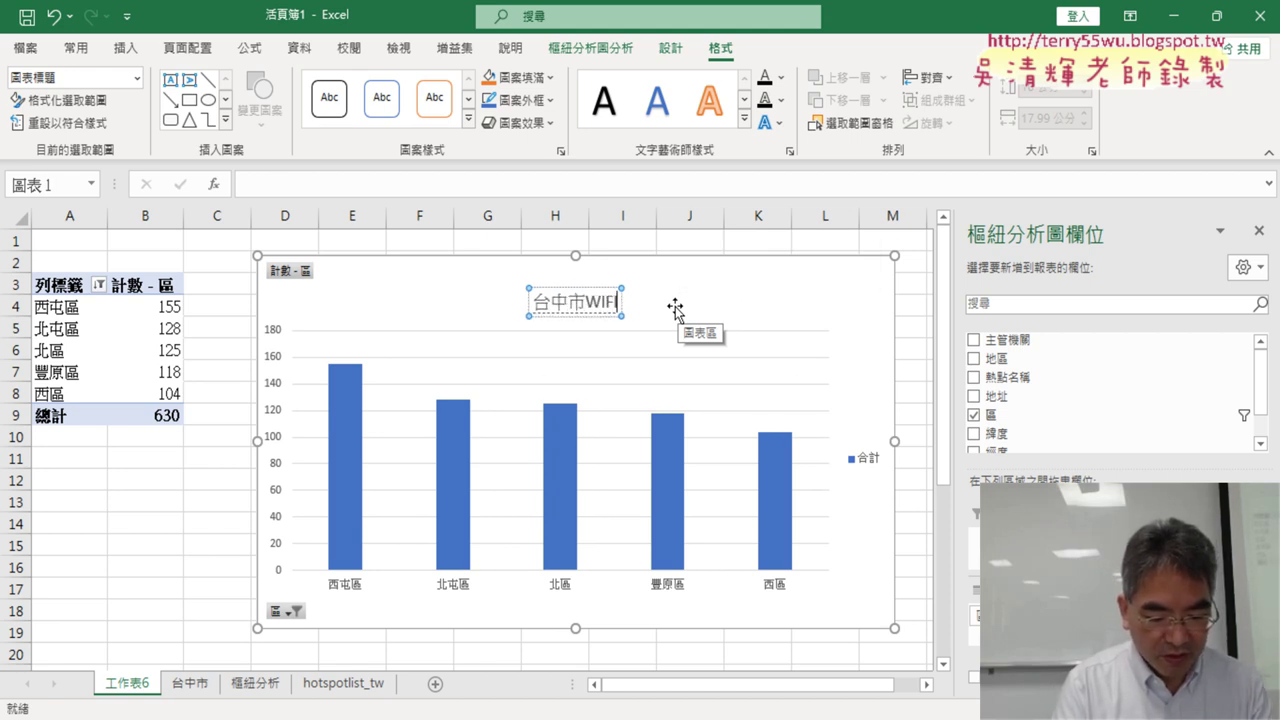
text(熱ㄉㄧㄢ點)
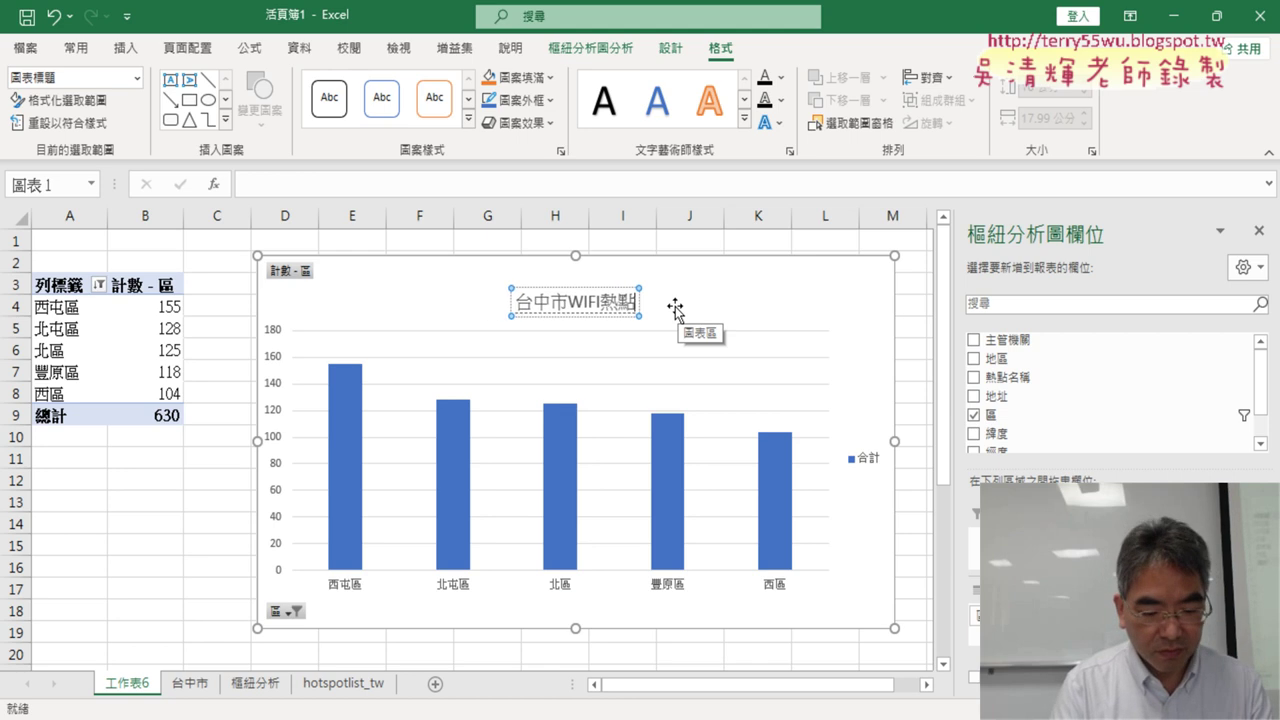
text(ㄑ)
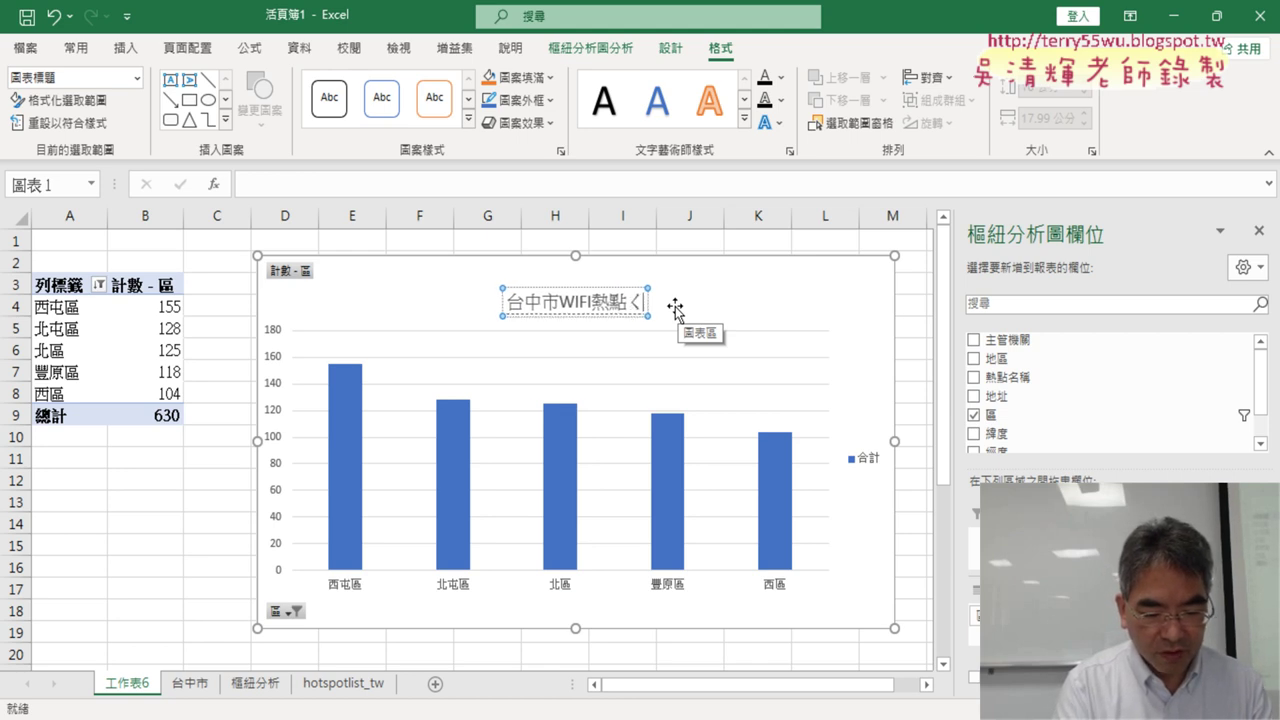
text(ㄧㄢ前五ㄇㄧㄥ名)
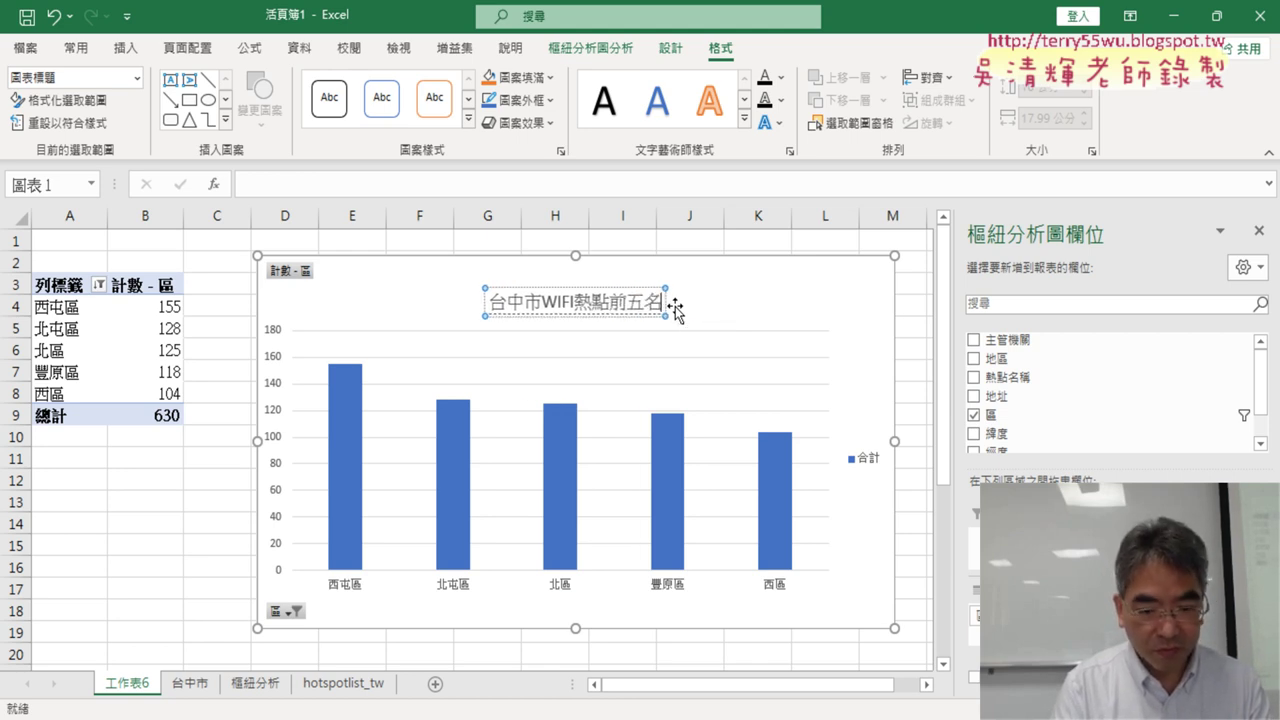
text(行政)
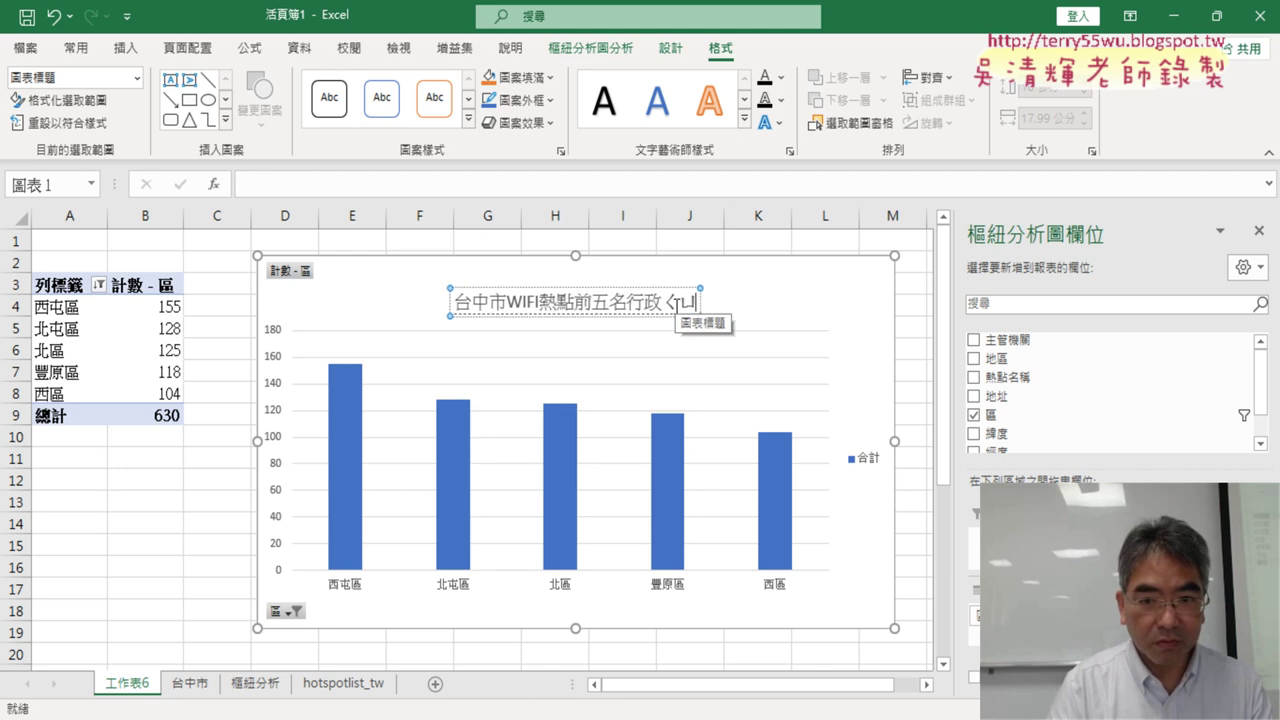
text(區)
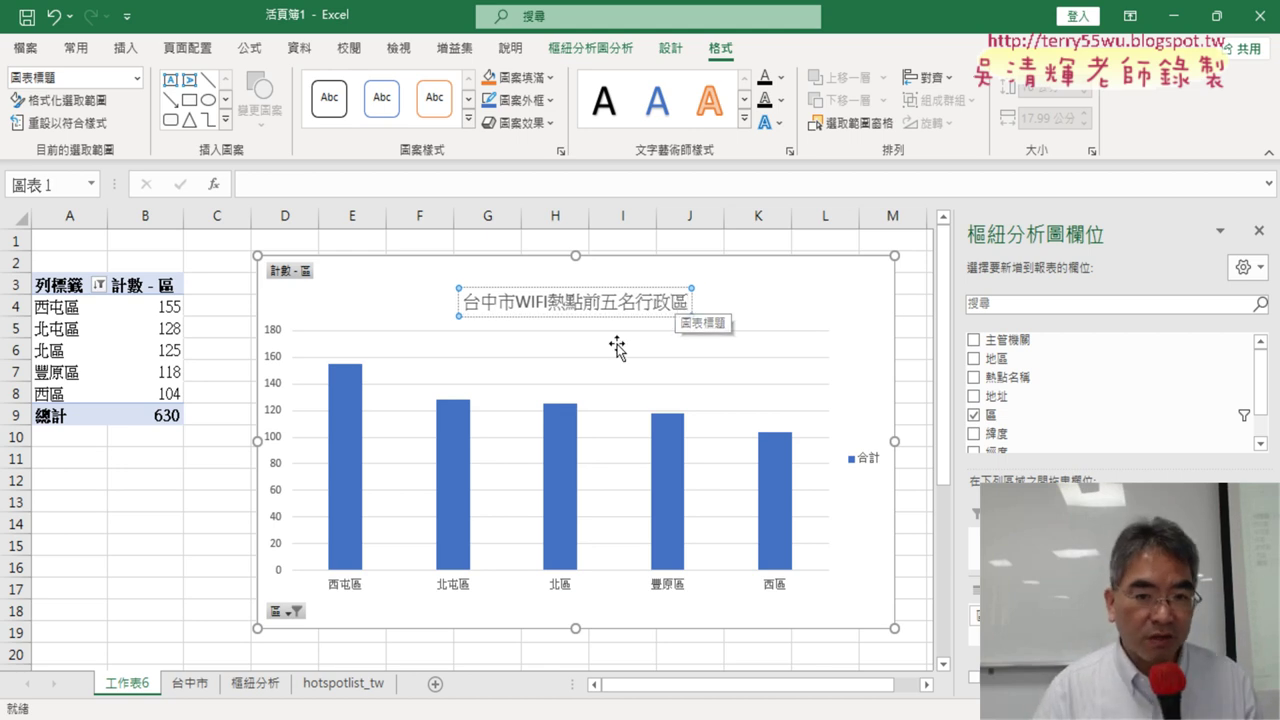
click(573, 287)
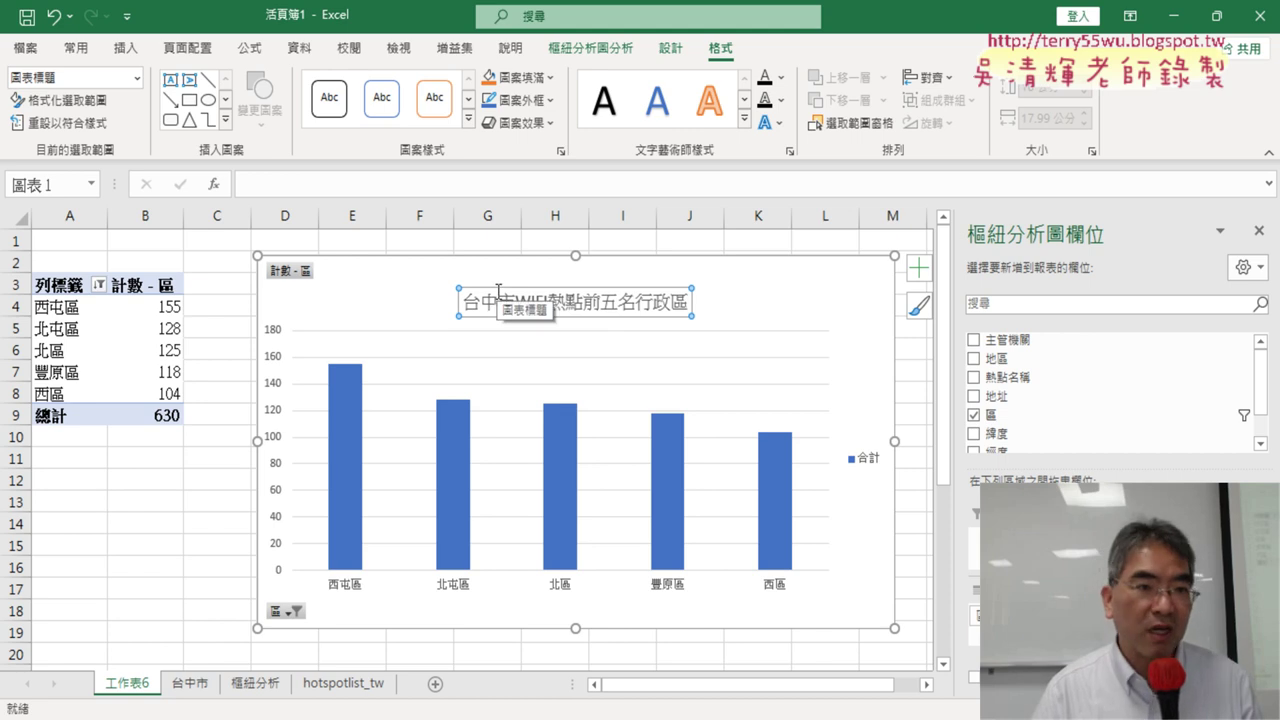
Step: Format the chart title 台中市WIFI熱點前五名行政區 as red, bold, 20 pt
click(76, 50)
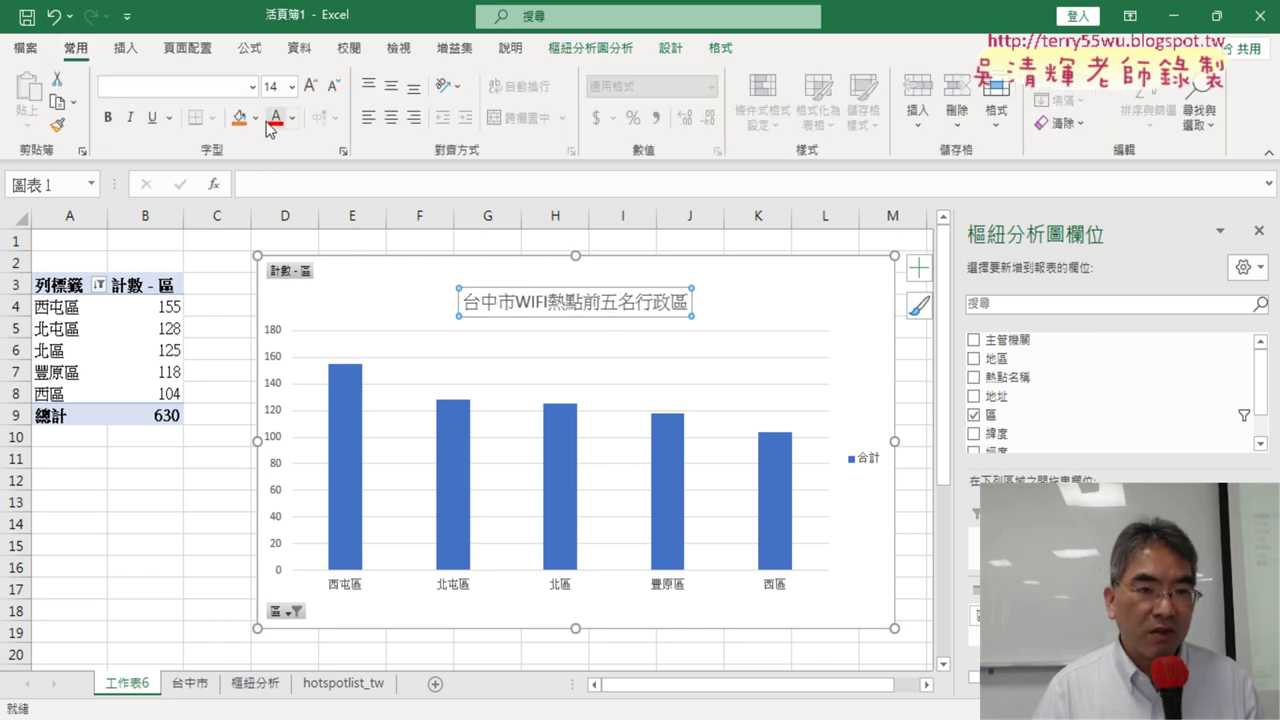
click(292, 87)
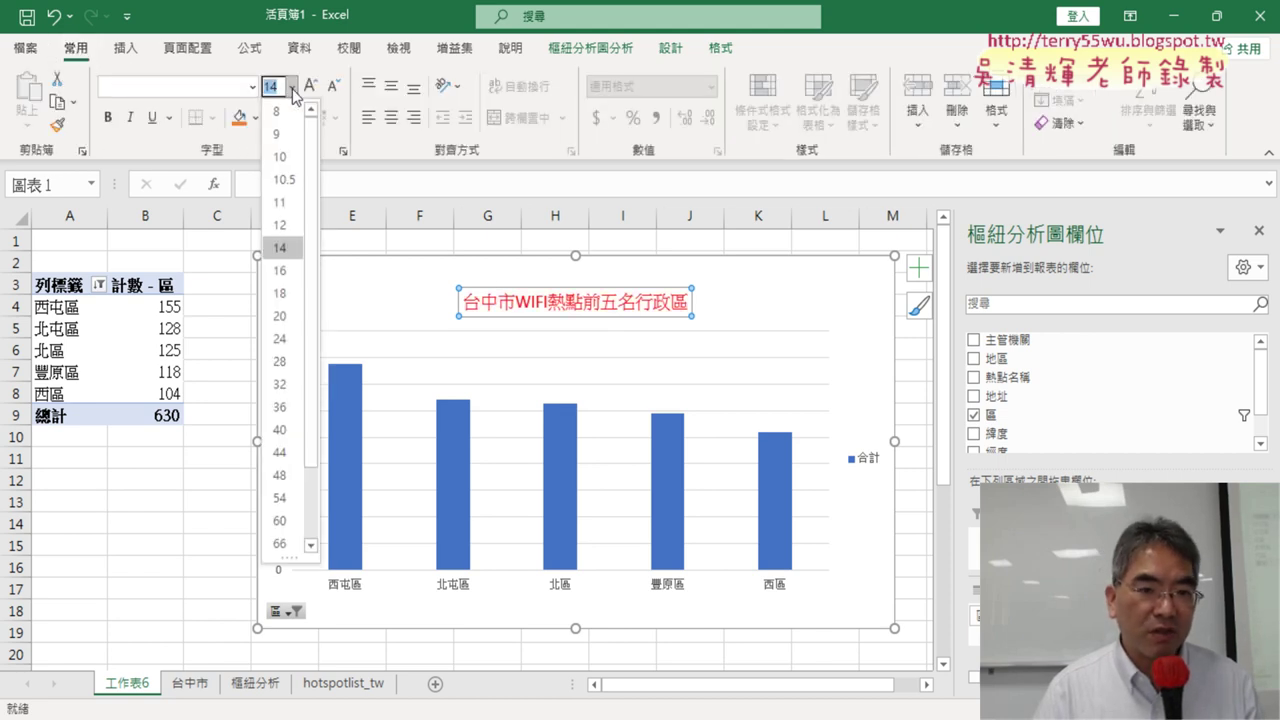
click(278, 317)
click(110, 120)
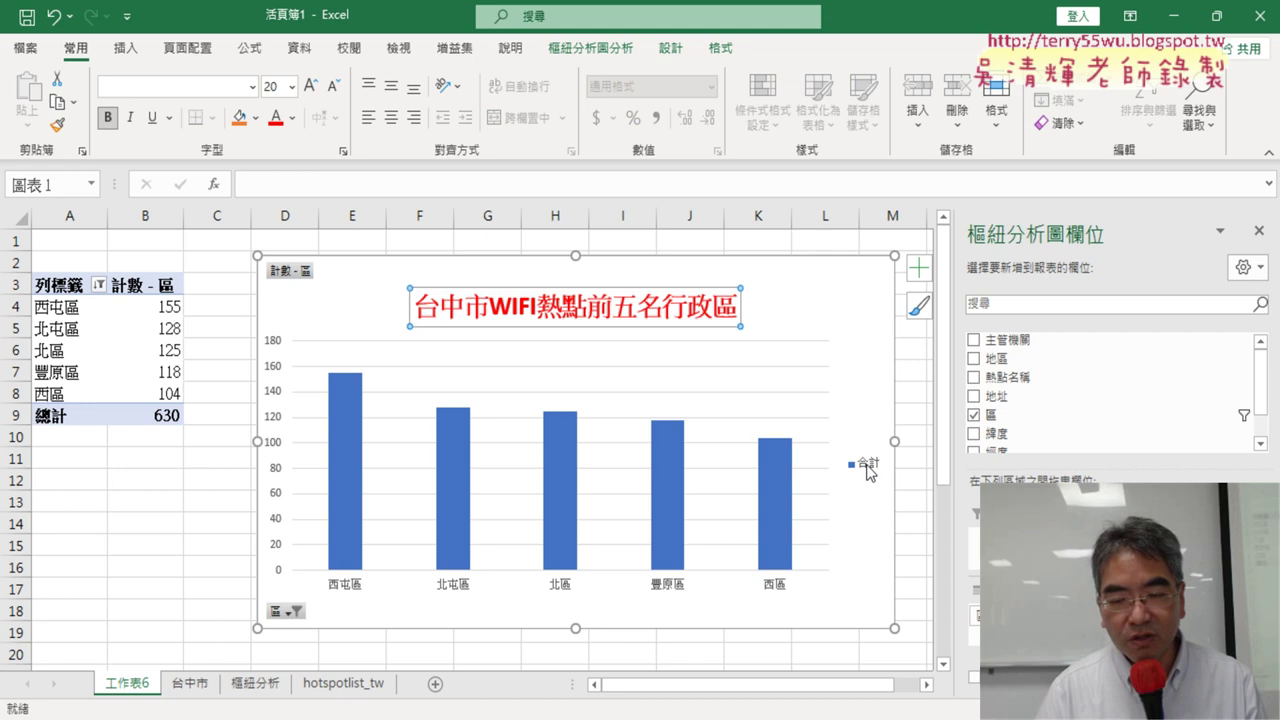
Step: Remove the 合計 legend from the chart, then reselect the chart title
click(918, 268)
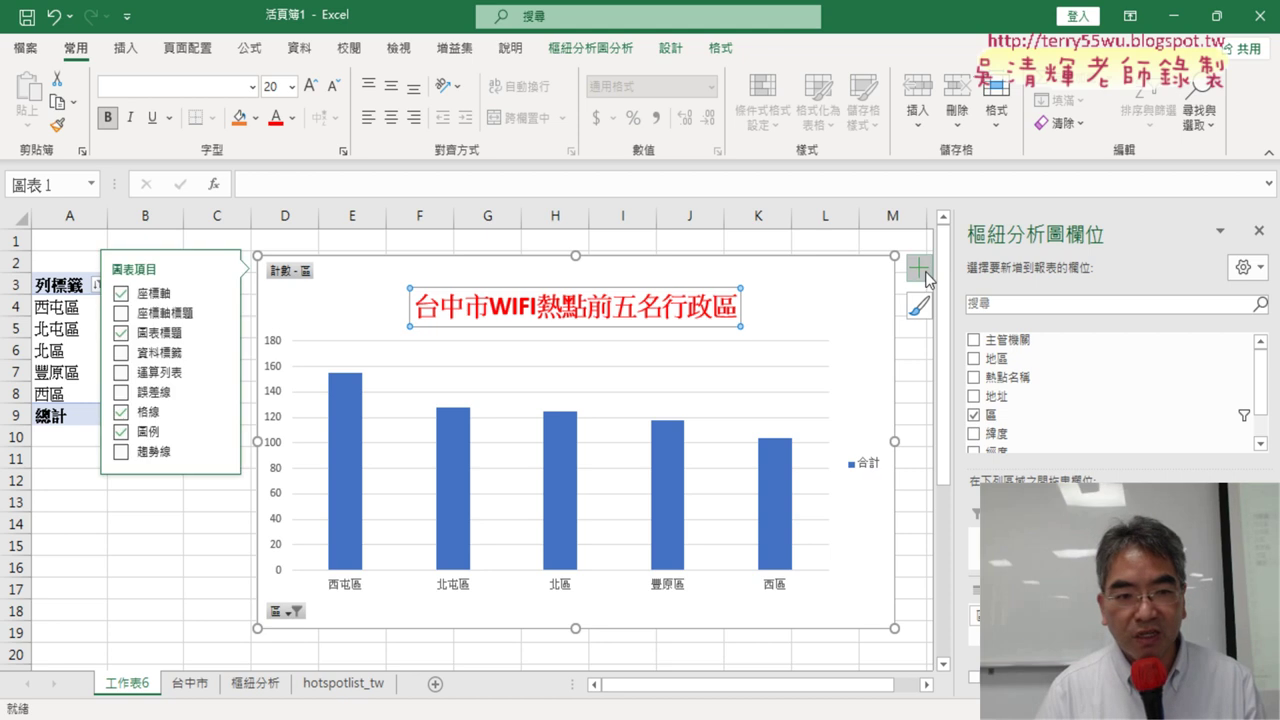
click(120, 432)
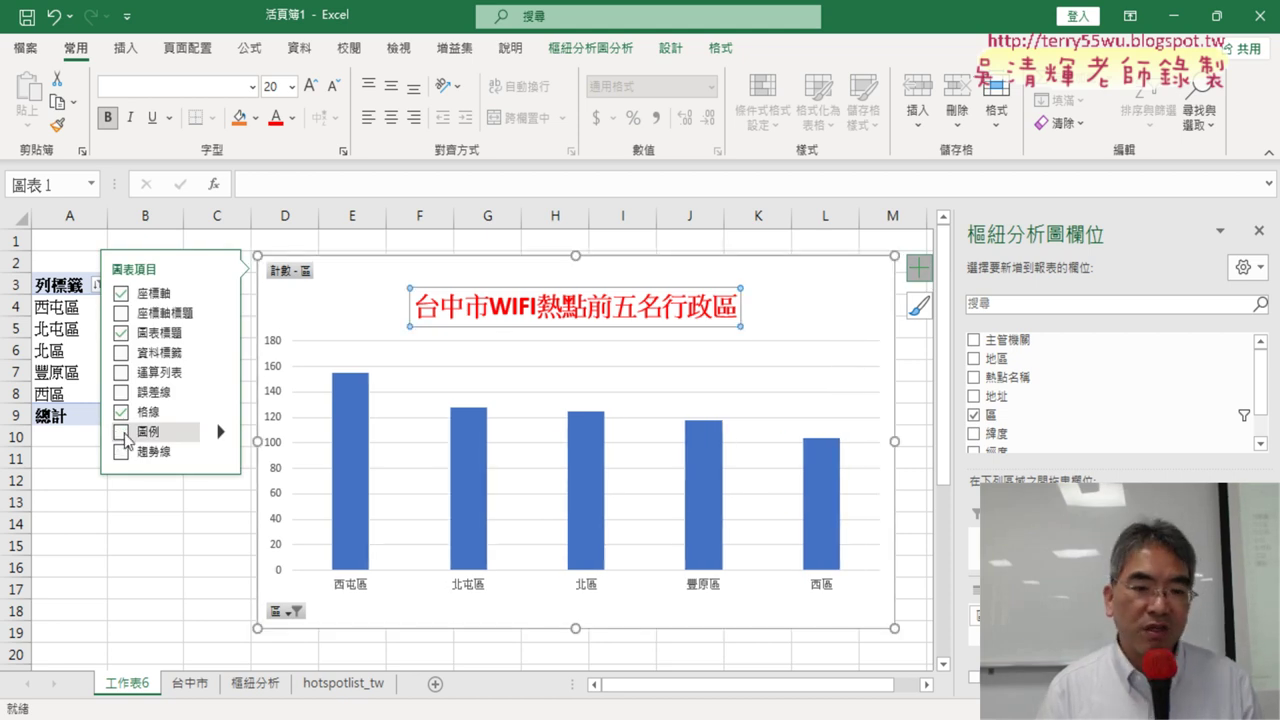
click(210, 567)
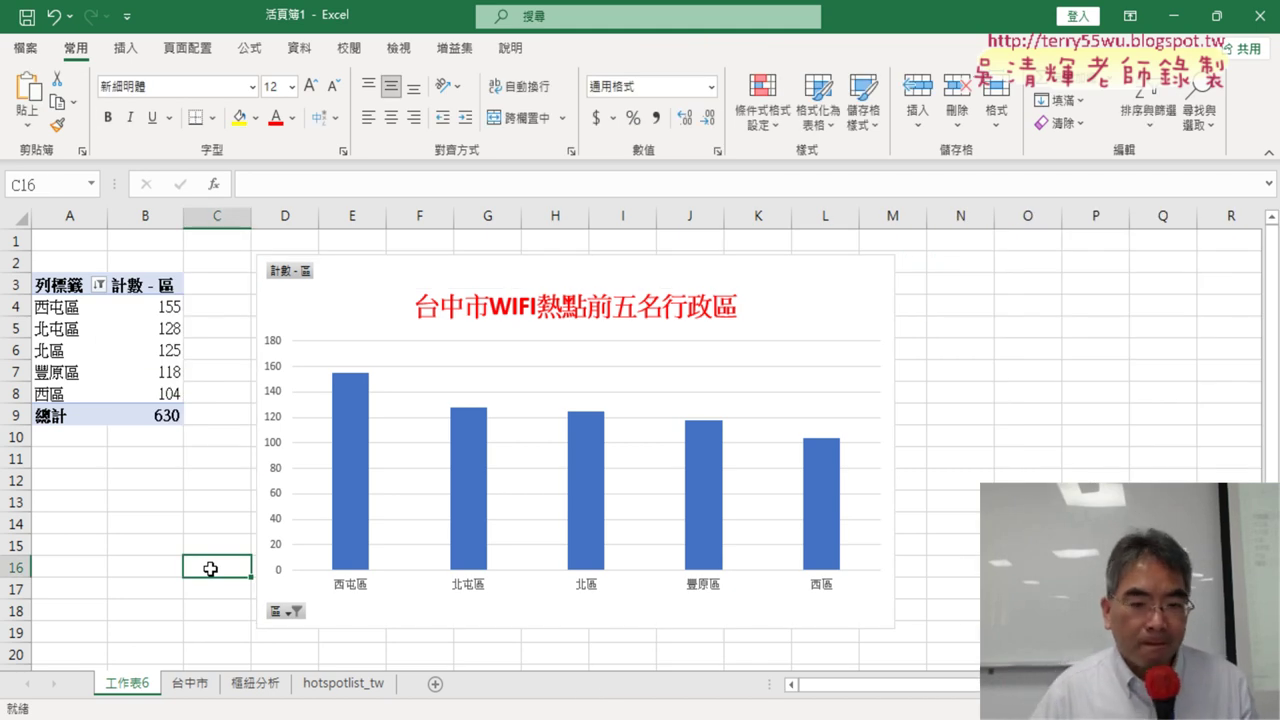
click(578, 310)
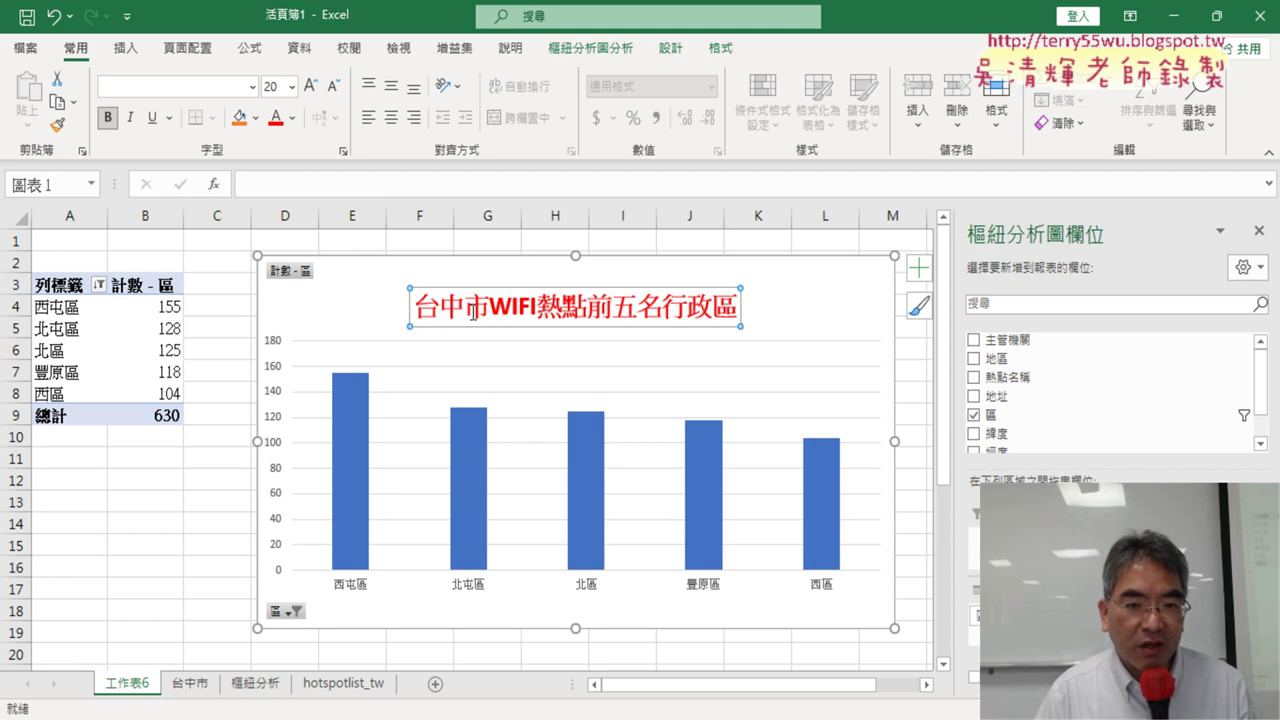
Step: Copy the chart title text and paste it as the 工作表6 sheet name
drag(425, 306, 745, 305)
key(ctrl+c)
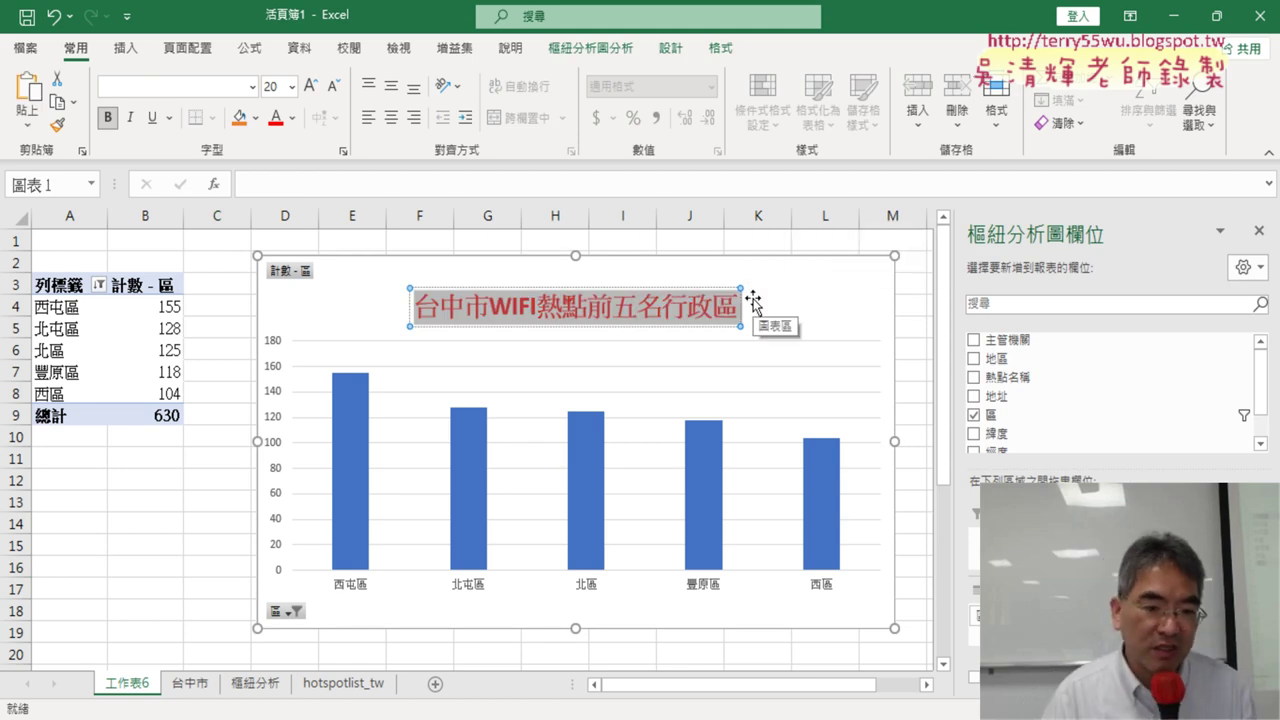
click(148, 684)
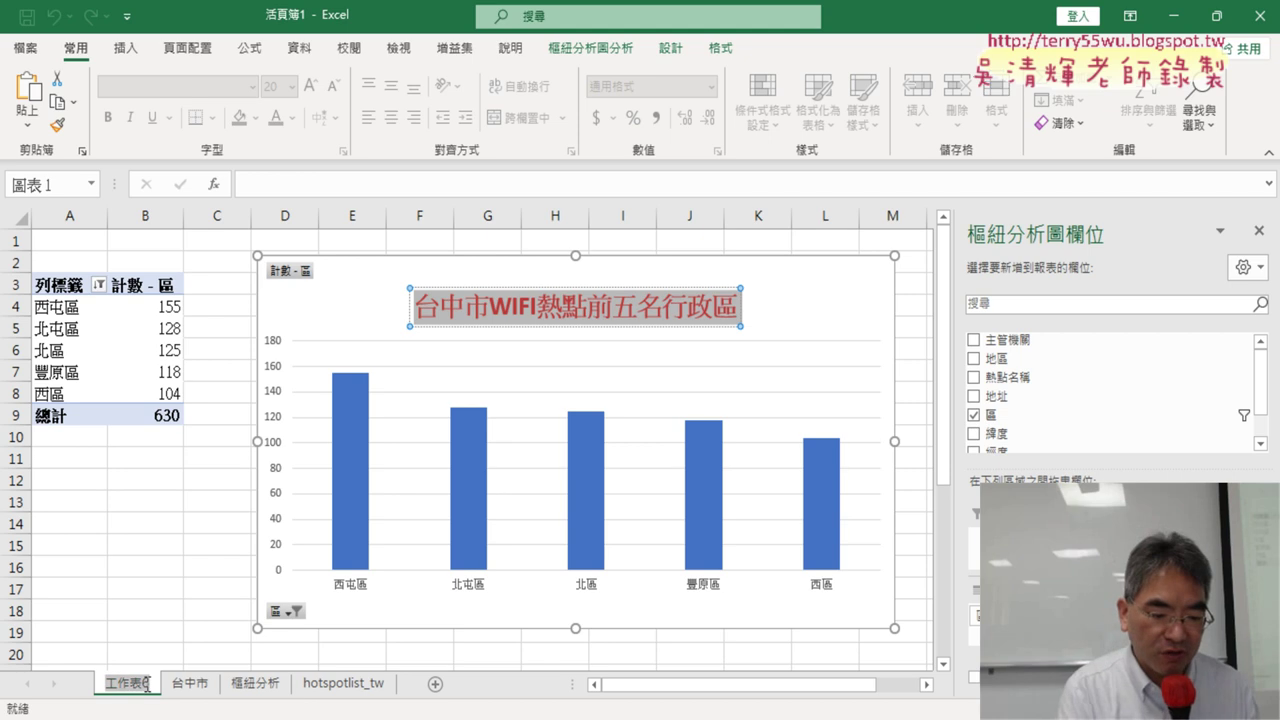
key(ctrl+v)
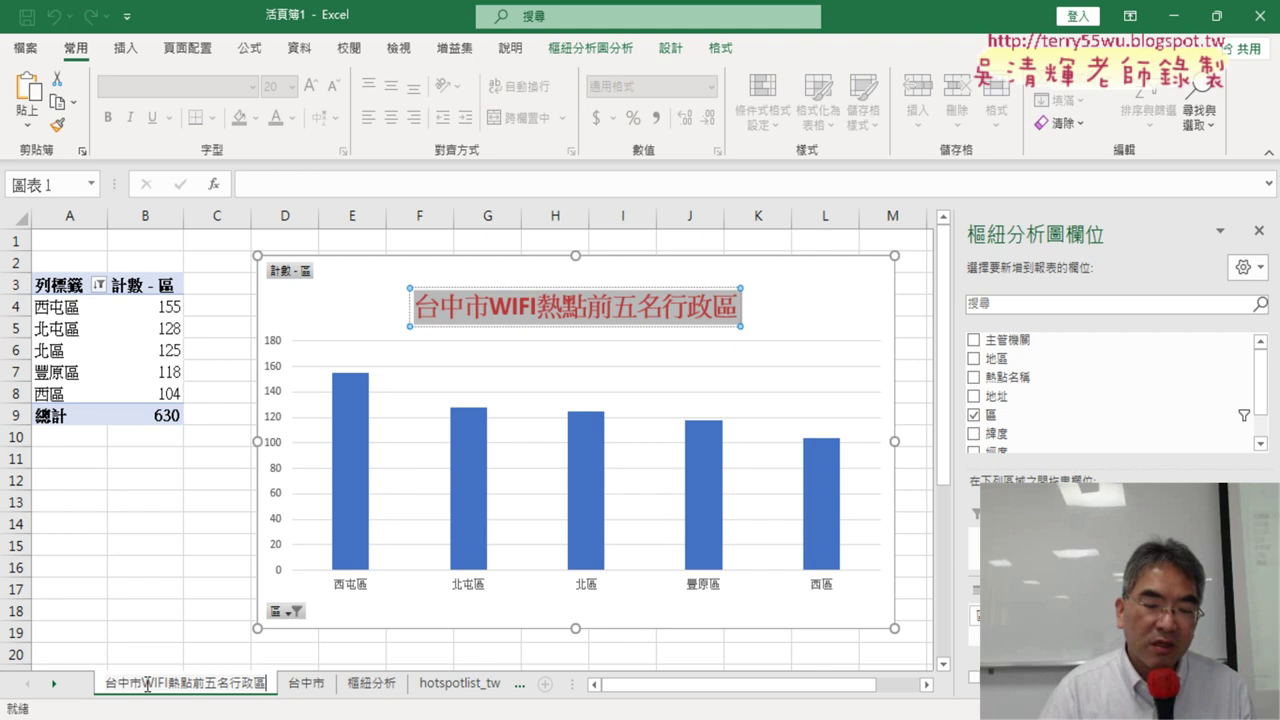
click(143, 547)
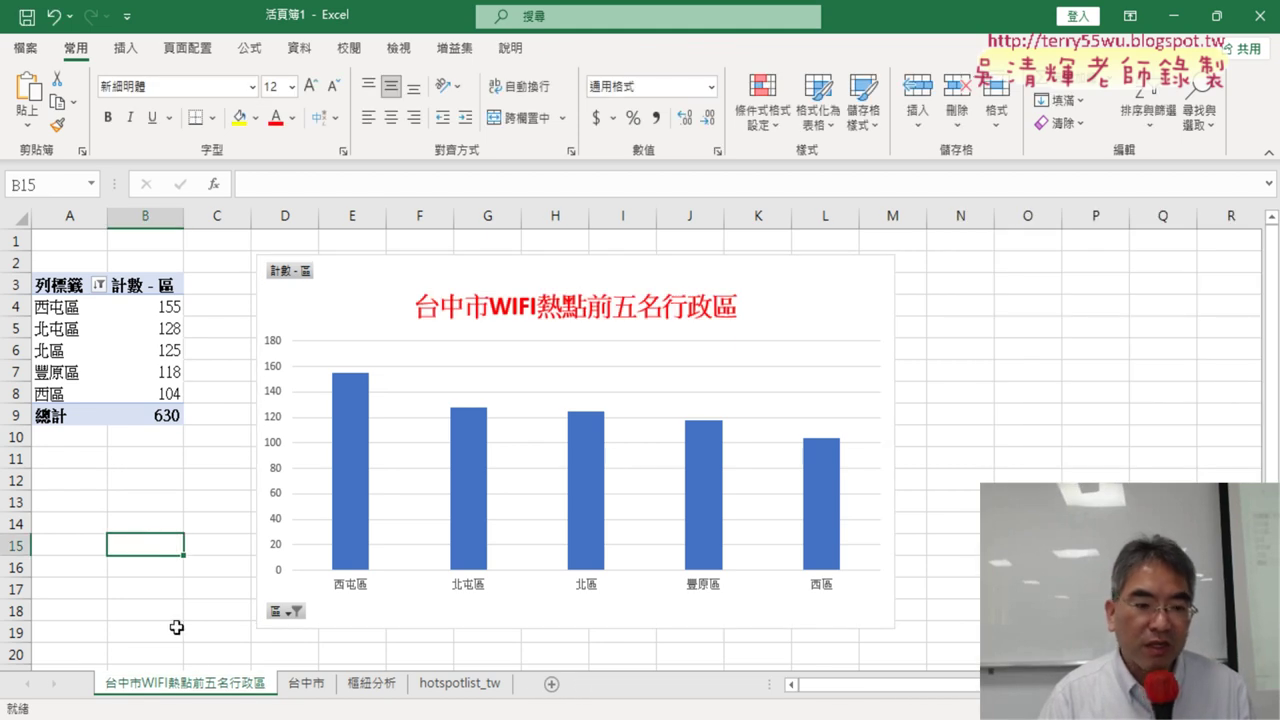
Step: Select the 北屯區 count of 128 in the top-five pivot table
click(110, 393)
click(139, 326)
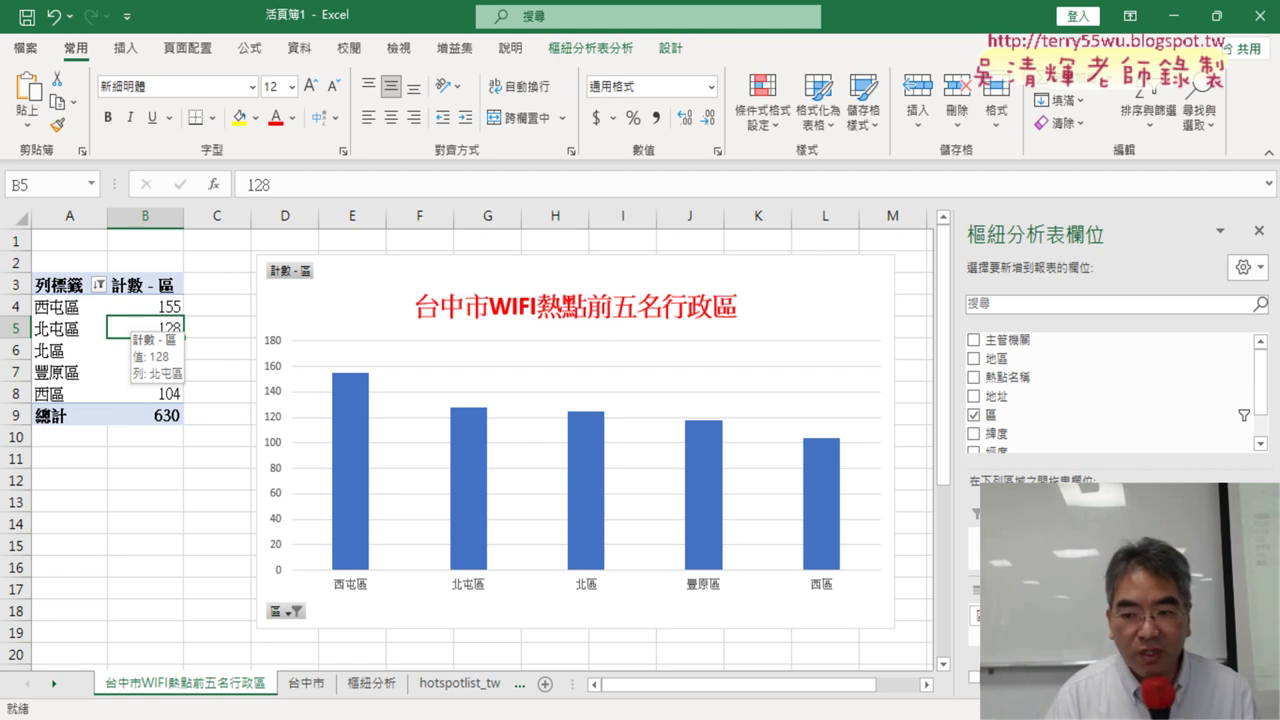
drag(977, 651, 966, 576)
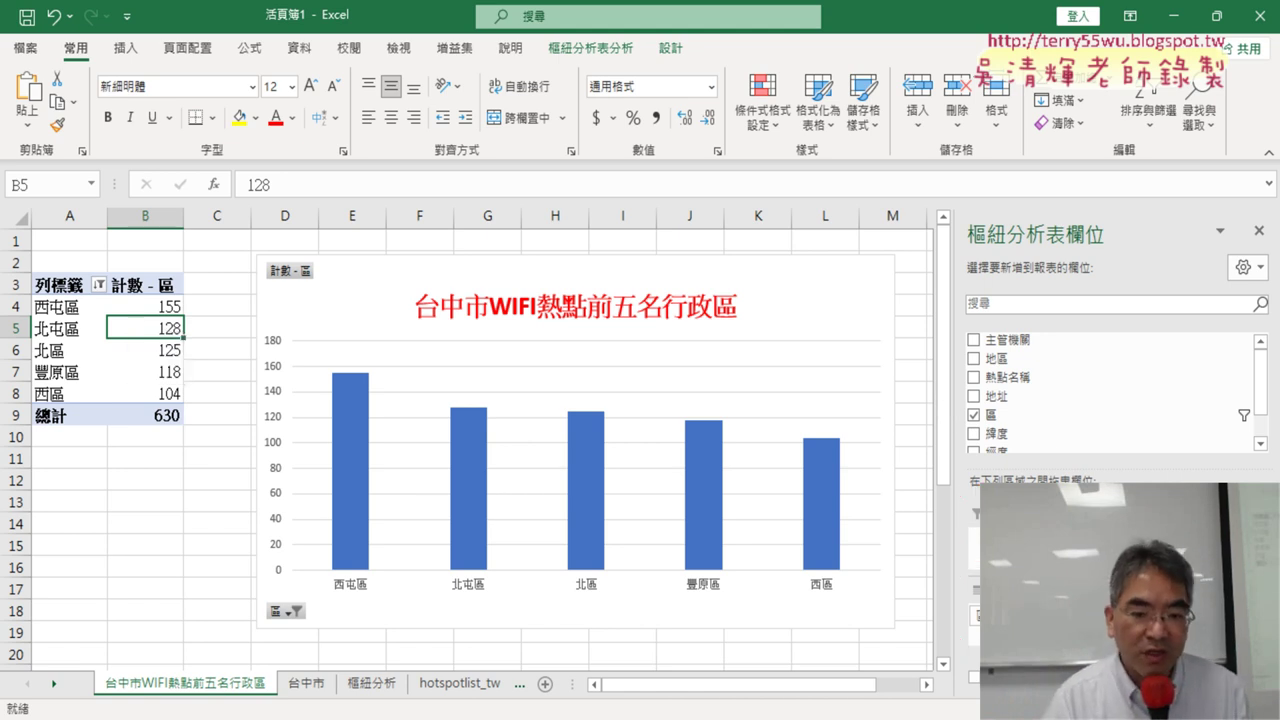
Step: On the hotspotlist_tw sheet, select the 緯度 and 經度 columns, then cell D3
click(456, 685)
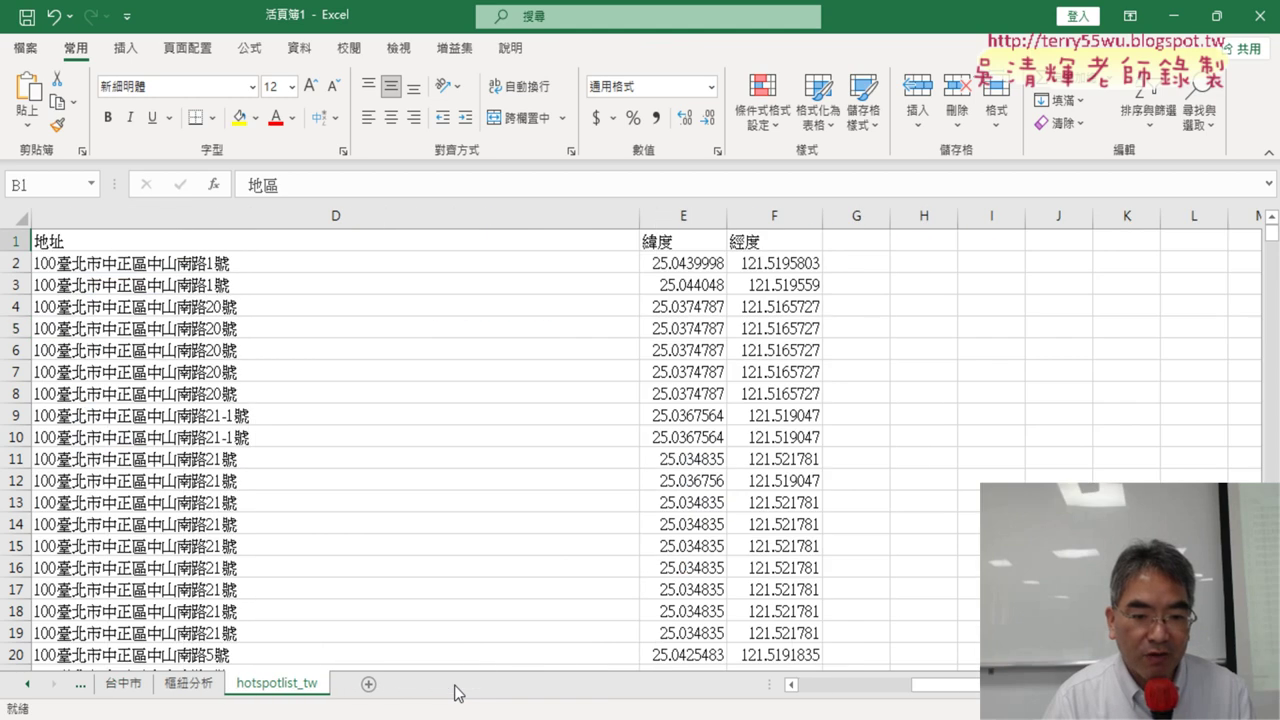
drag(690, 216, 773, 220)
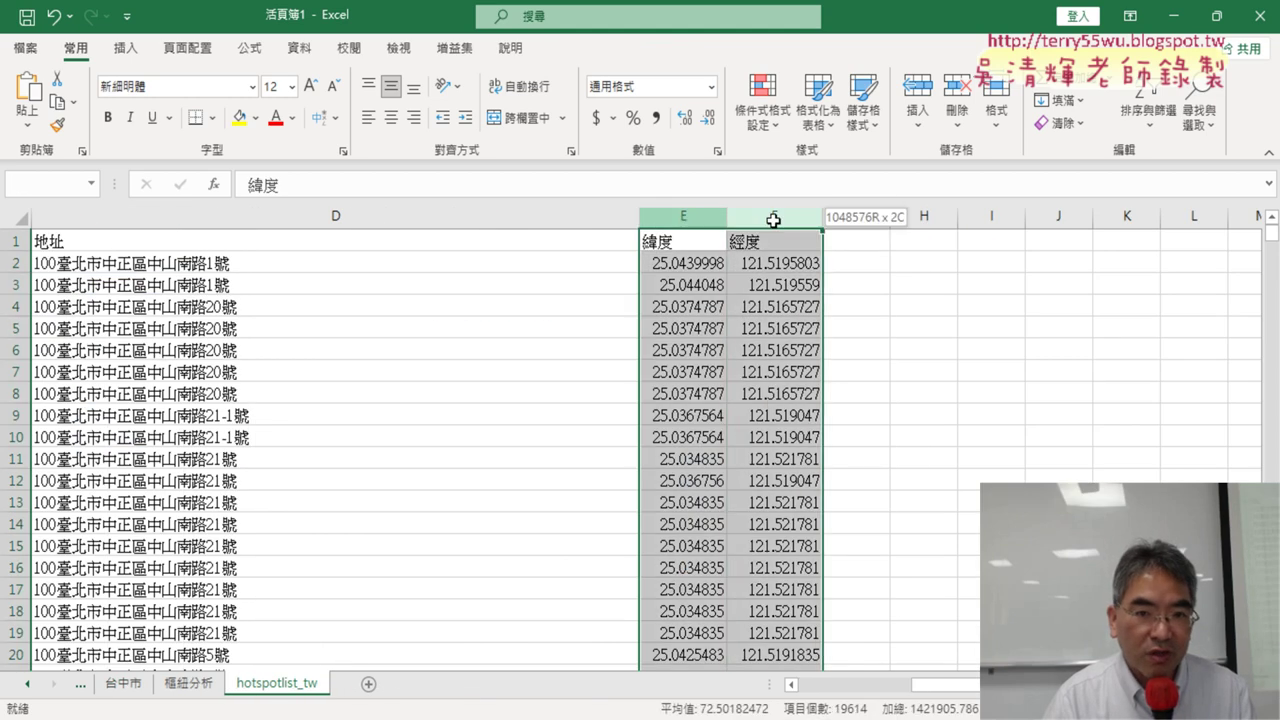
click(432, 294)
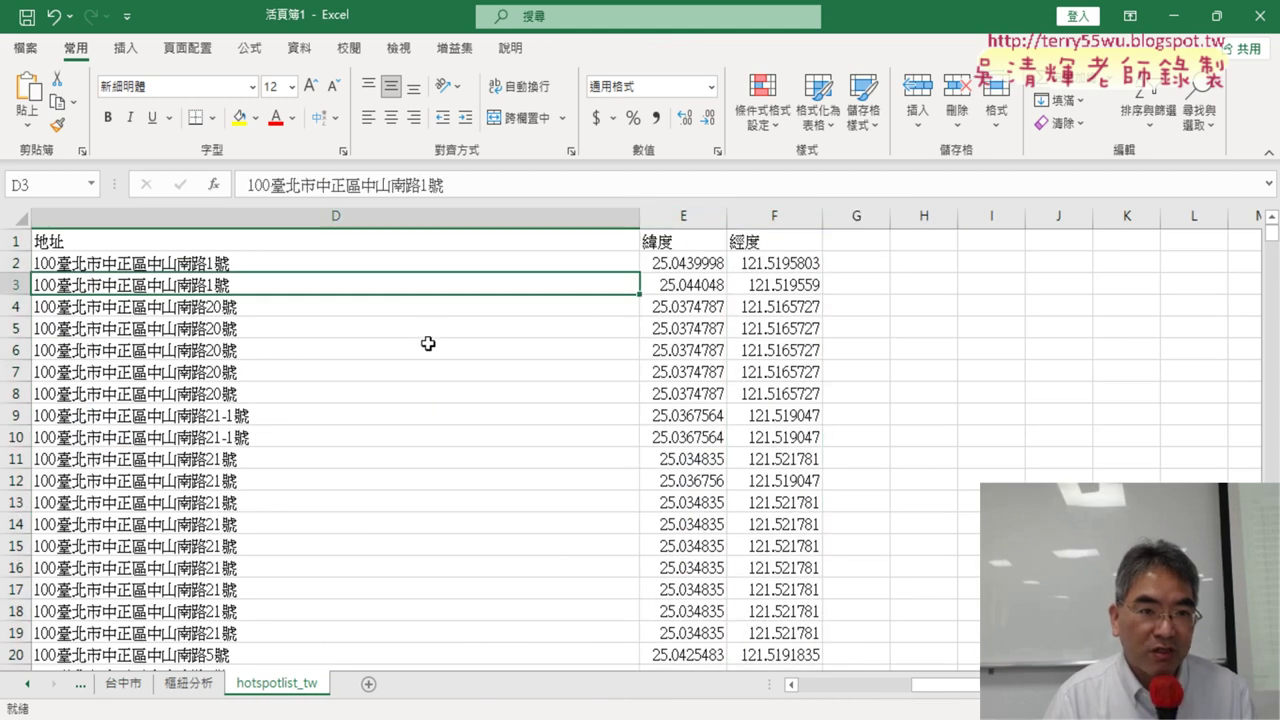
Step: Browse the Insert tab's Maps and 3D Map options, then return to the 樞紐分析 sheet
click(126, 48)
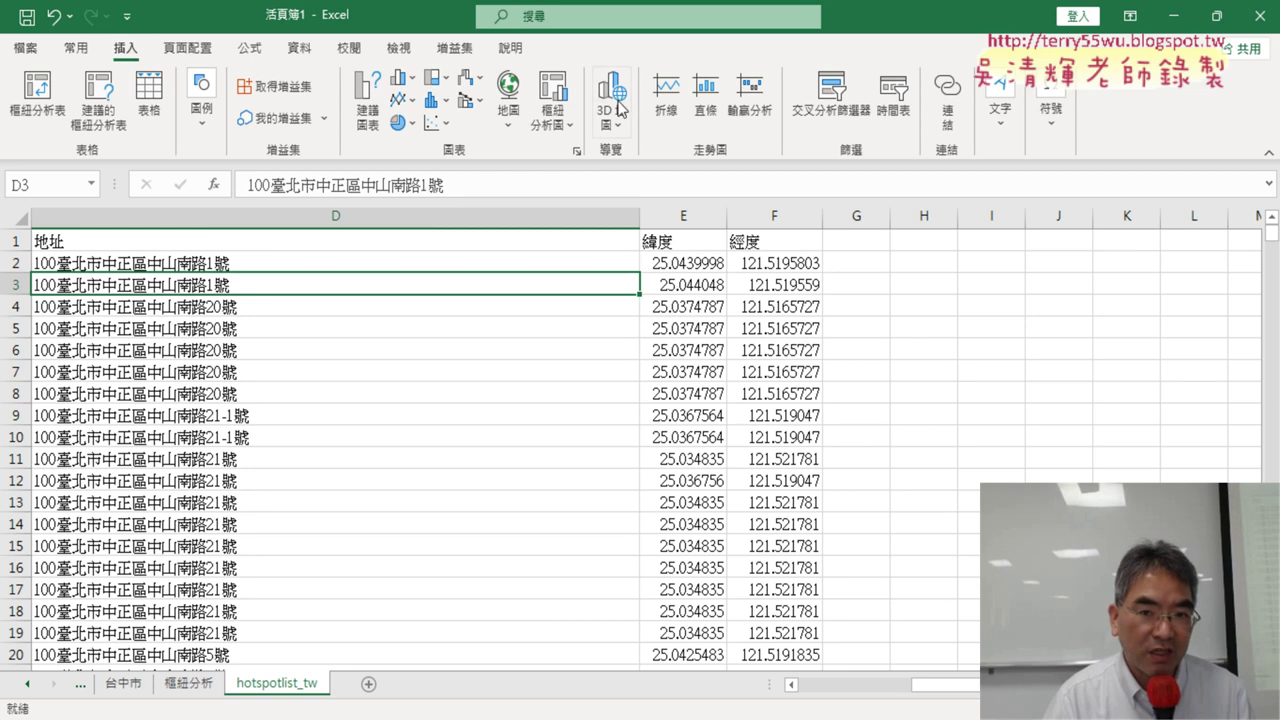
click(509, 112)
click(622, 131)
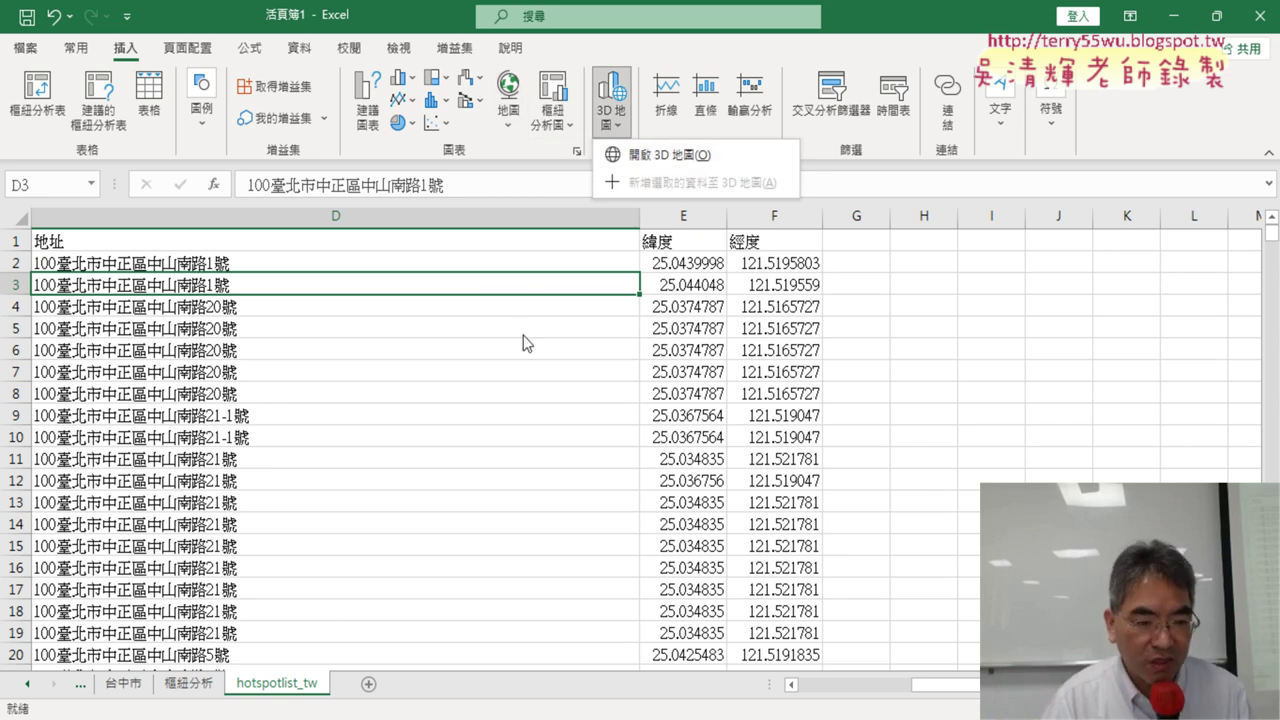
click(28, 686)
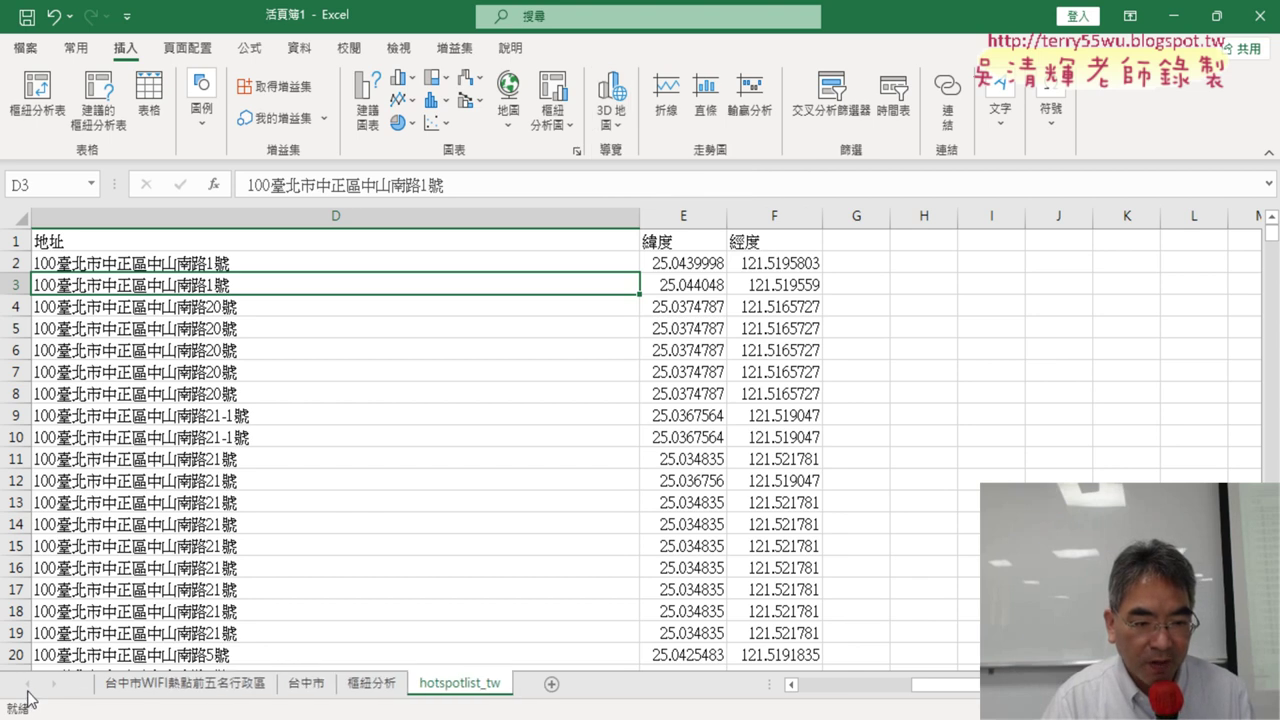
click(368, 690)
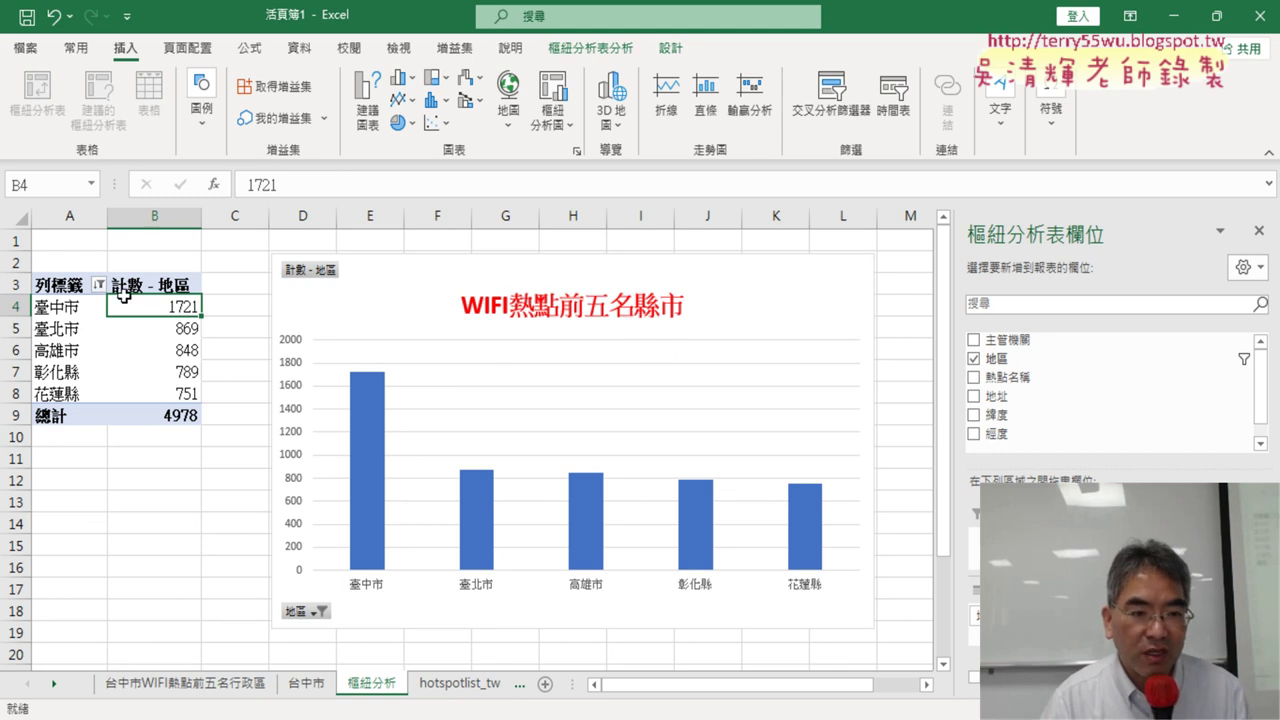
Step: On the 台中市 sheet, narrow column C to reveal columns E to G
click(306, 684)
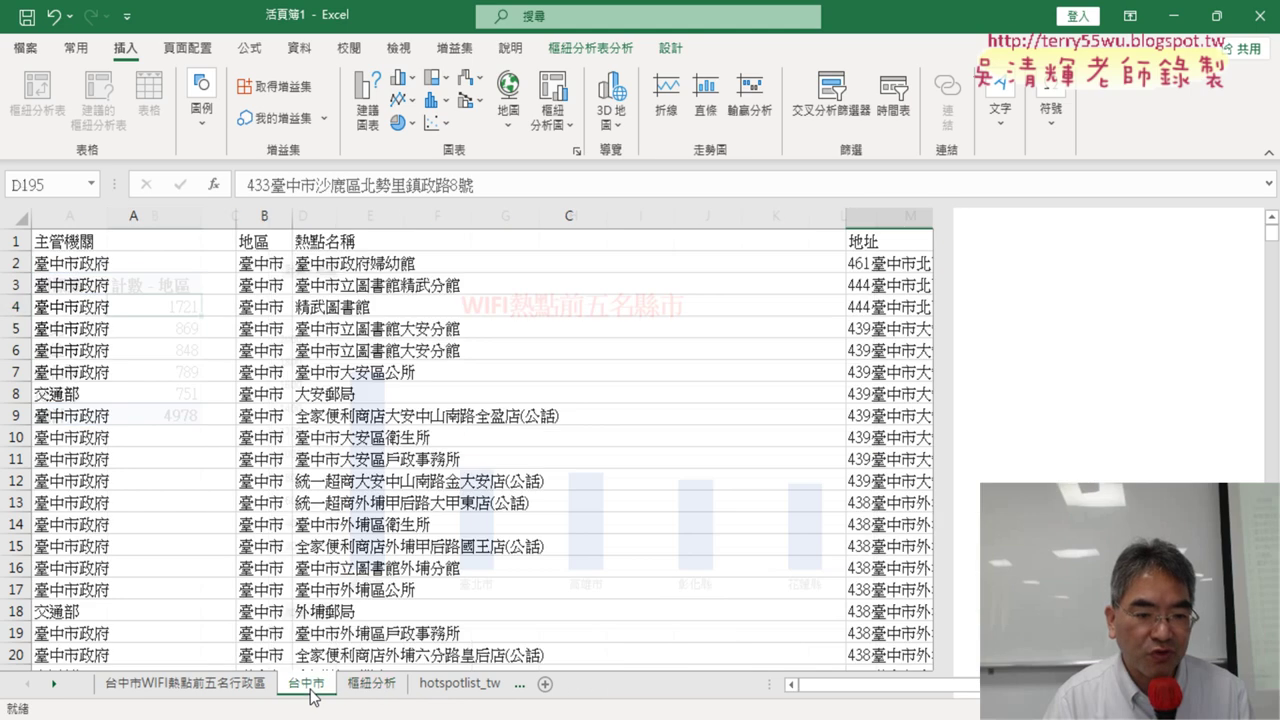
drag(845, 216, 567, 216)
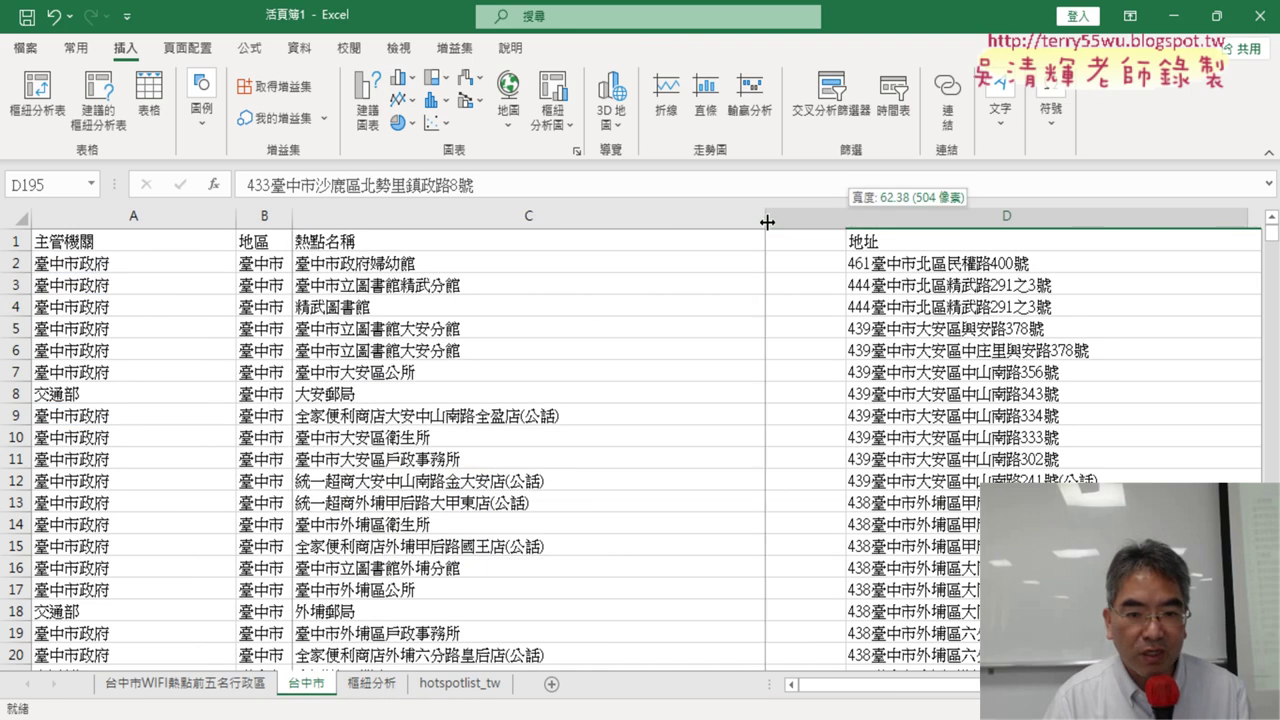
click(854, 265)
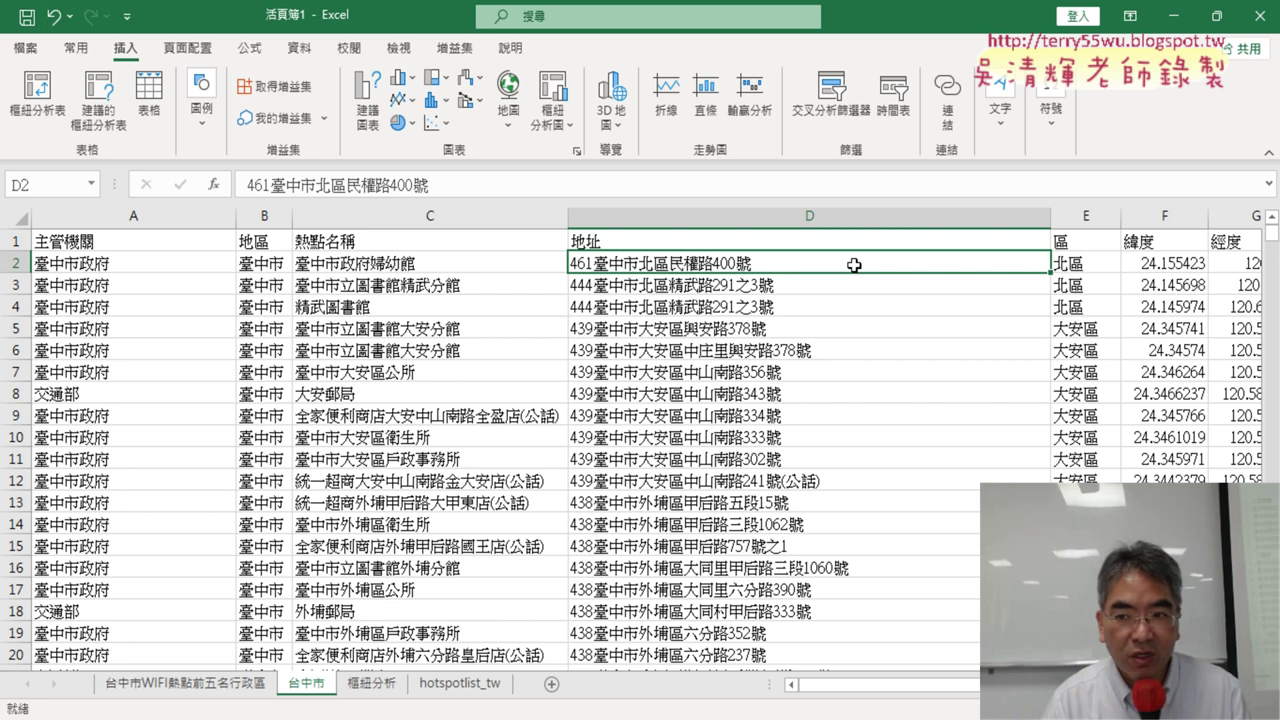
Step: Show Function Arguments for E2's MID formula extracting the district, then switch to the browser
click(1080, 265)
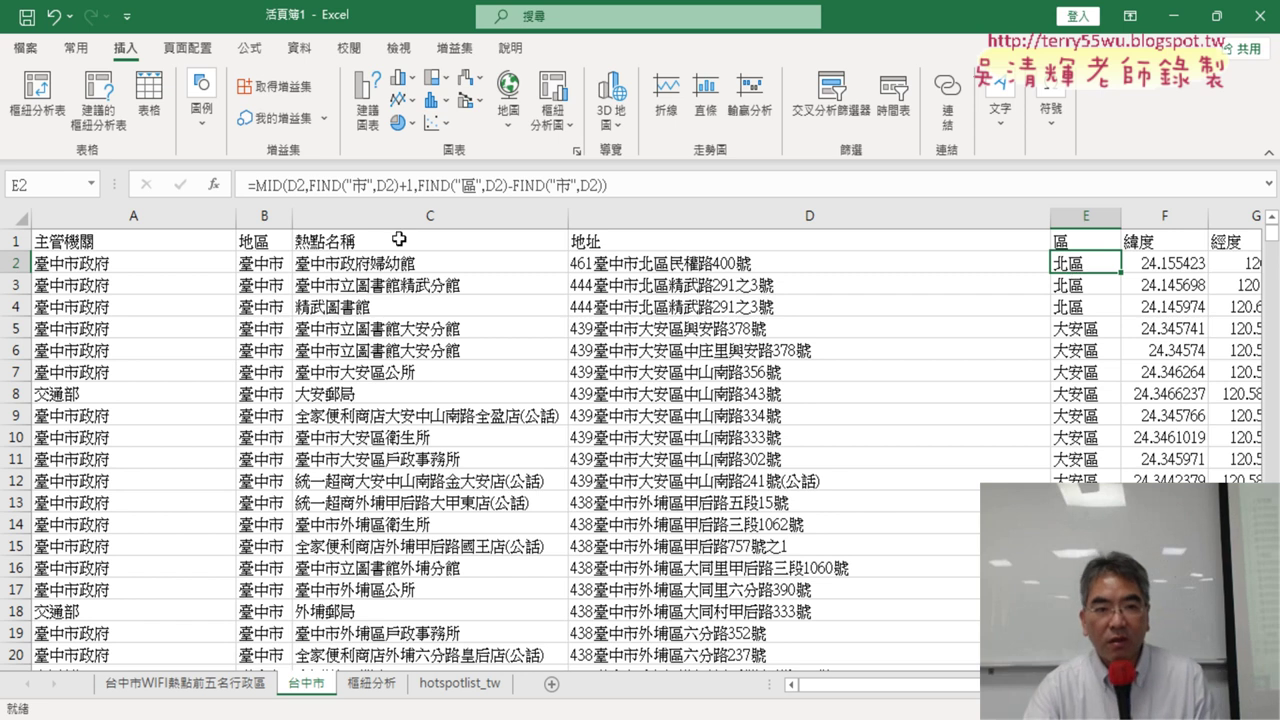
click(270, 185)
click(213, 186)
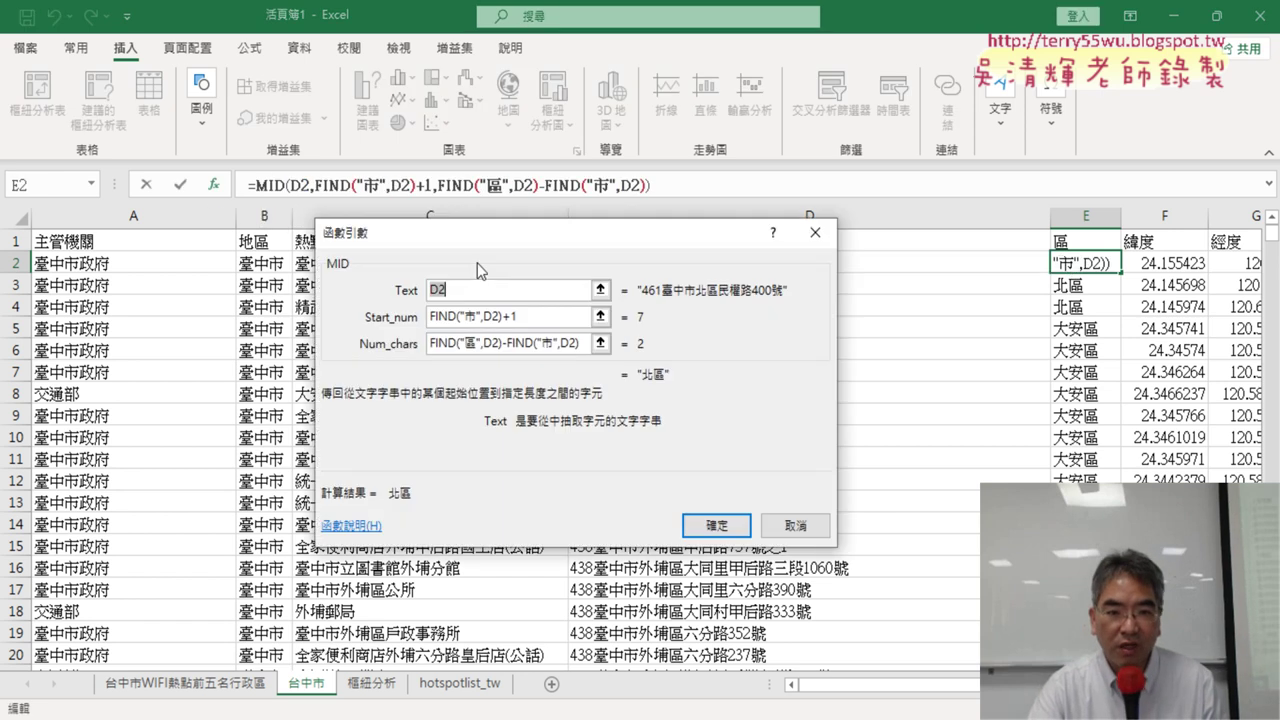
drag(512, 236, 596, 286)
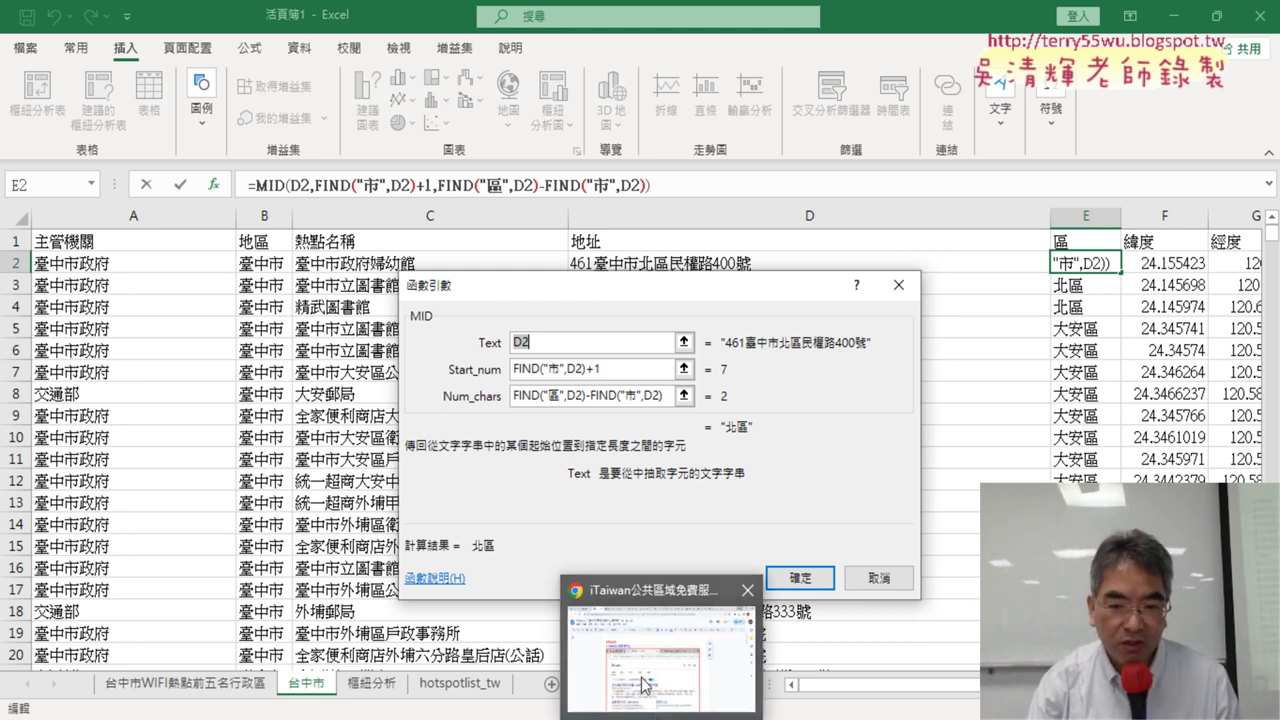
click(645, 686)
Step: Open the iTaiwan hotspot document from Drive's 01_文字與資料函數 folder
click(45, 17)
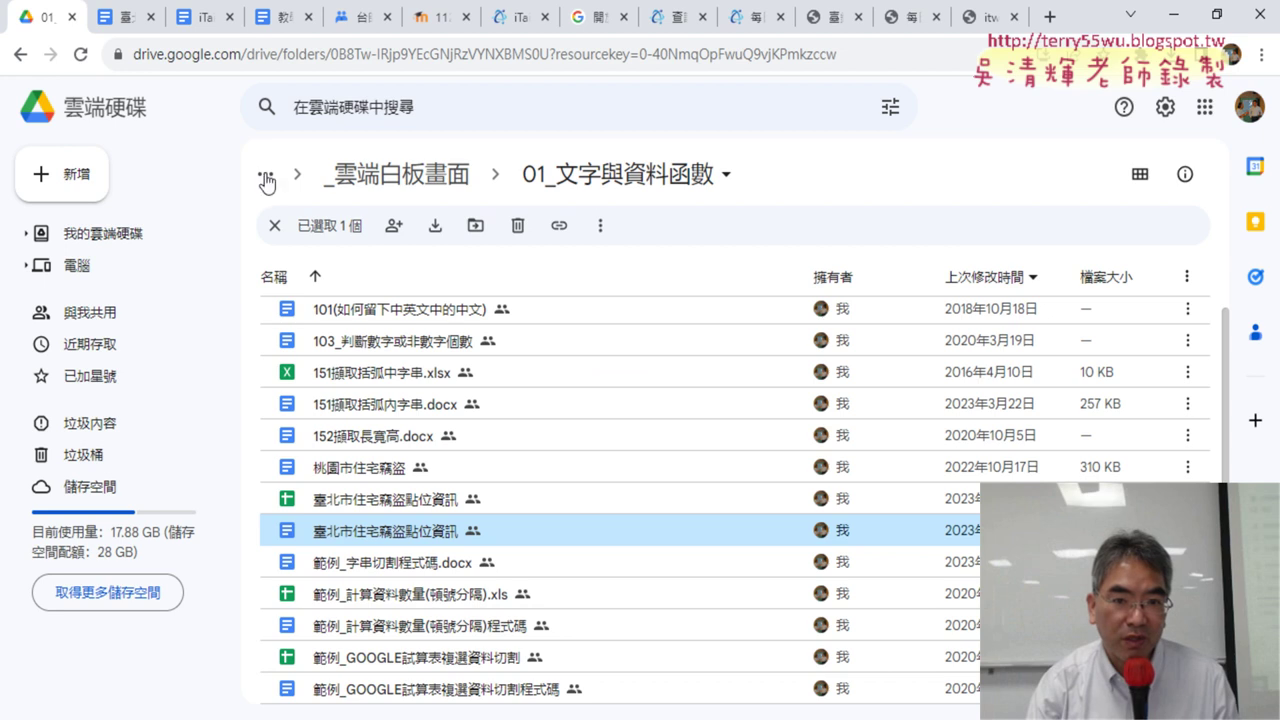
click(425, 177)
double_click(480, 309)
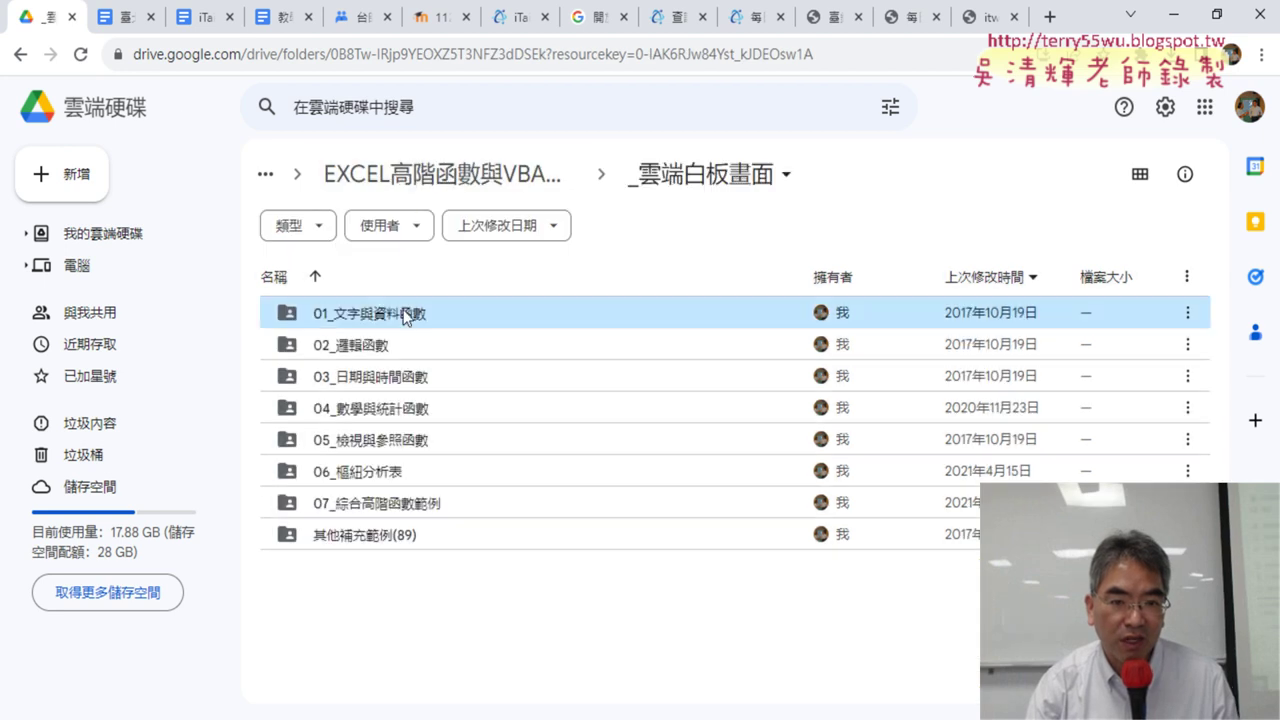
scroll(576, 408, down, 1)
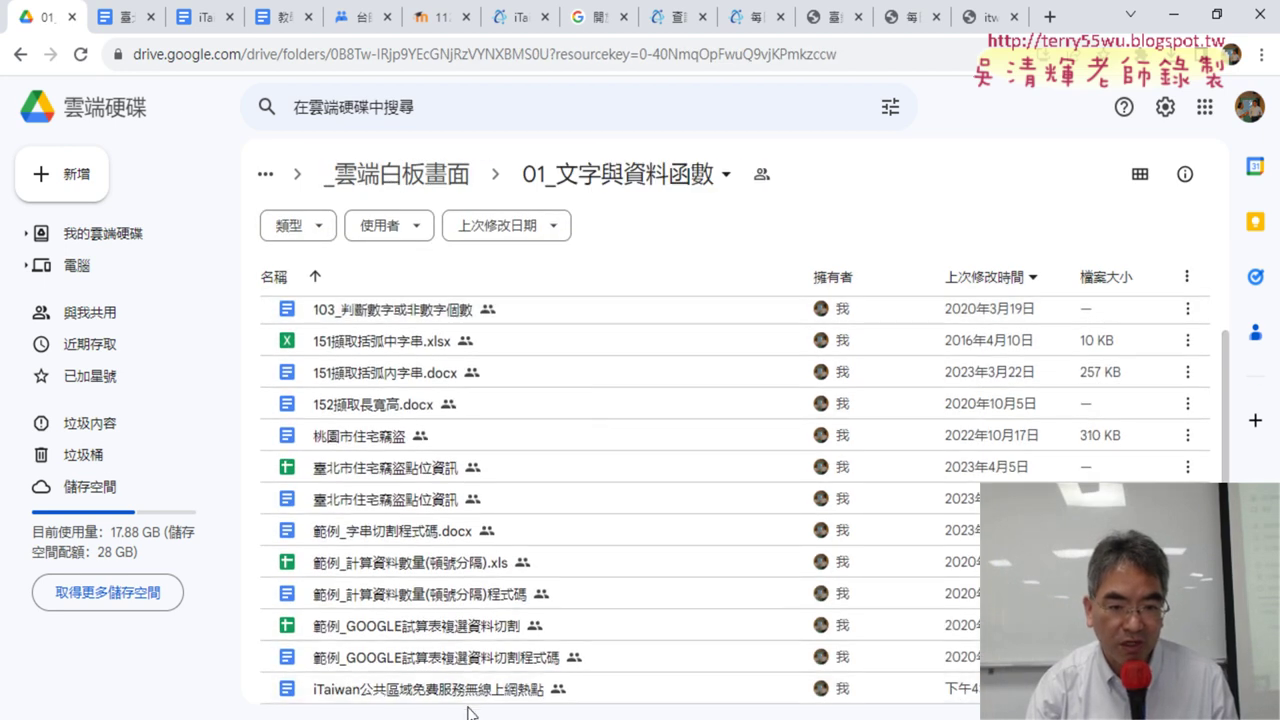
double_click(468, 700)
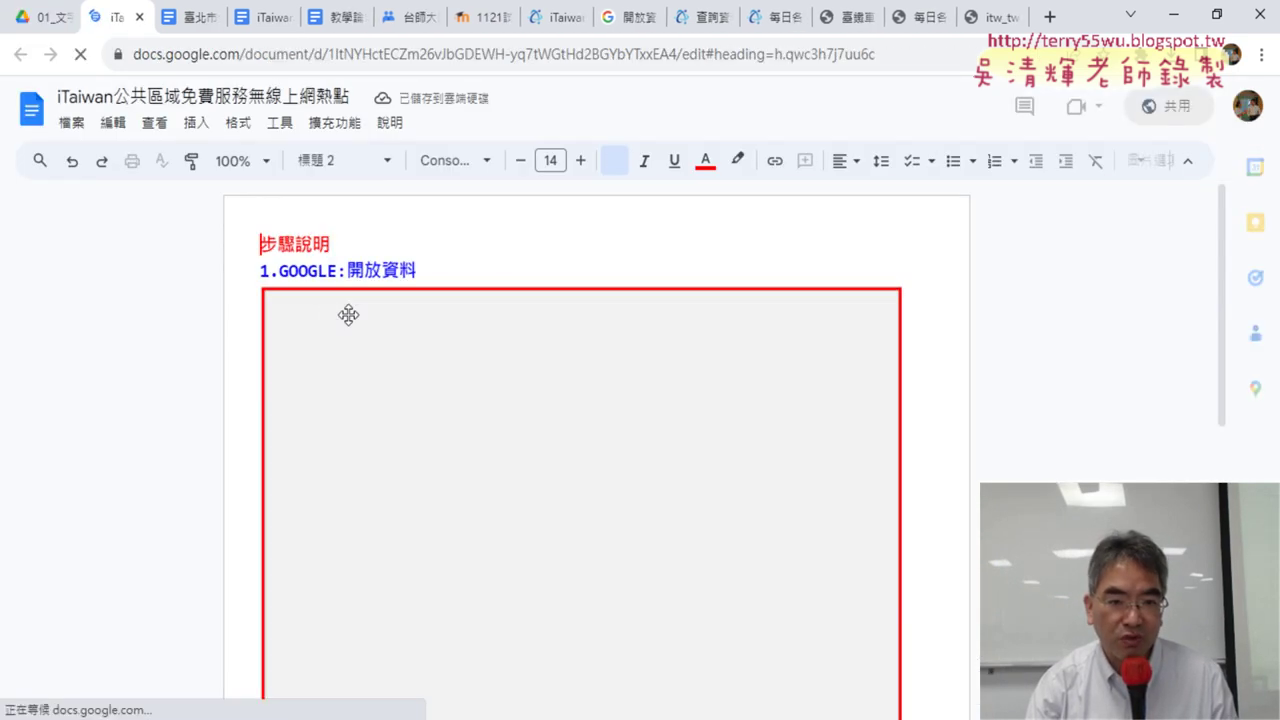
Step: Scroll the document down to the MID district-formula screenshot
scroll(600, 360, down, 3)
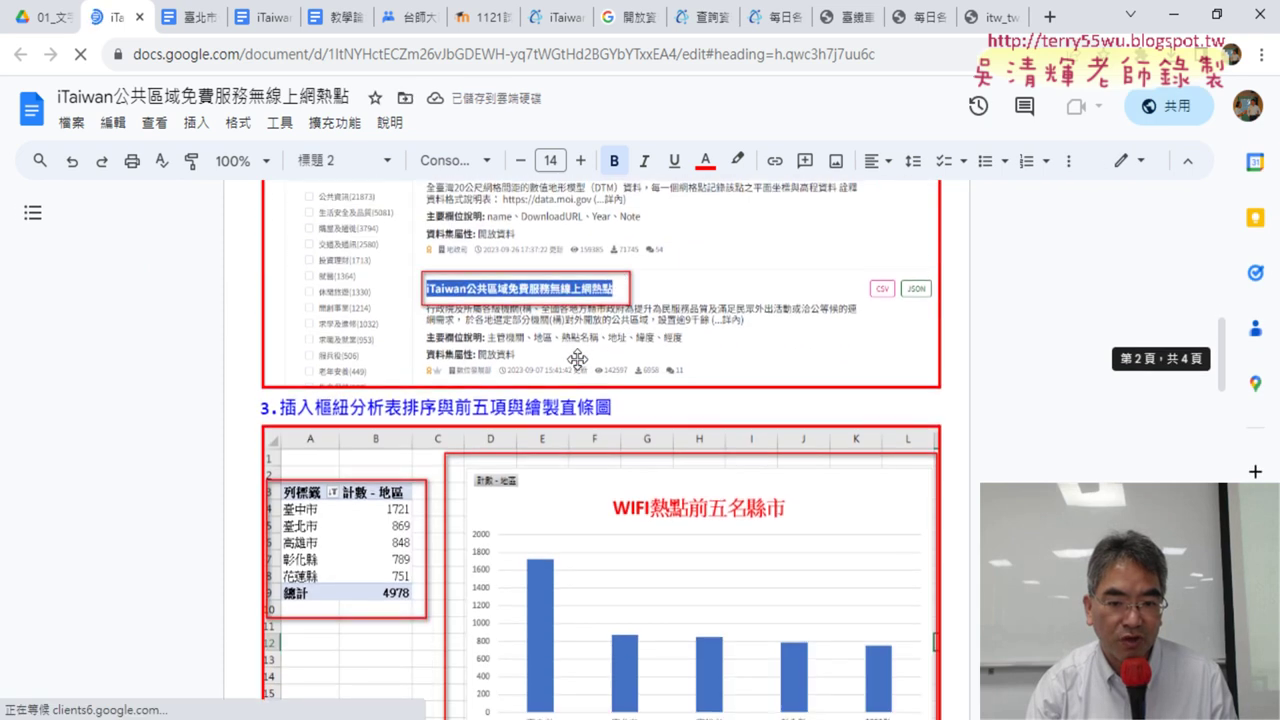
scroll(575, 400, down, 2)
scroll(578, 403, down, 2)
scroll(656, 418, down, 3)
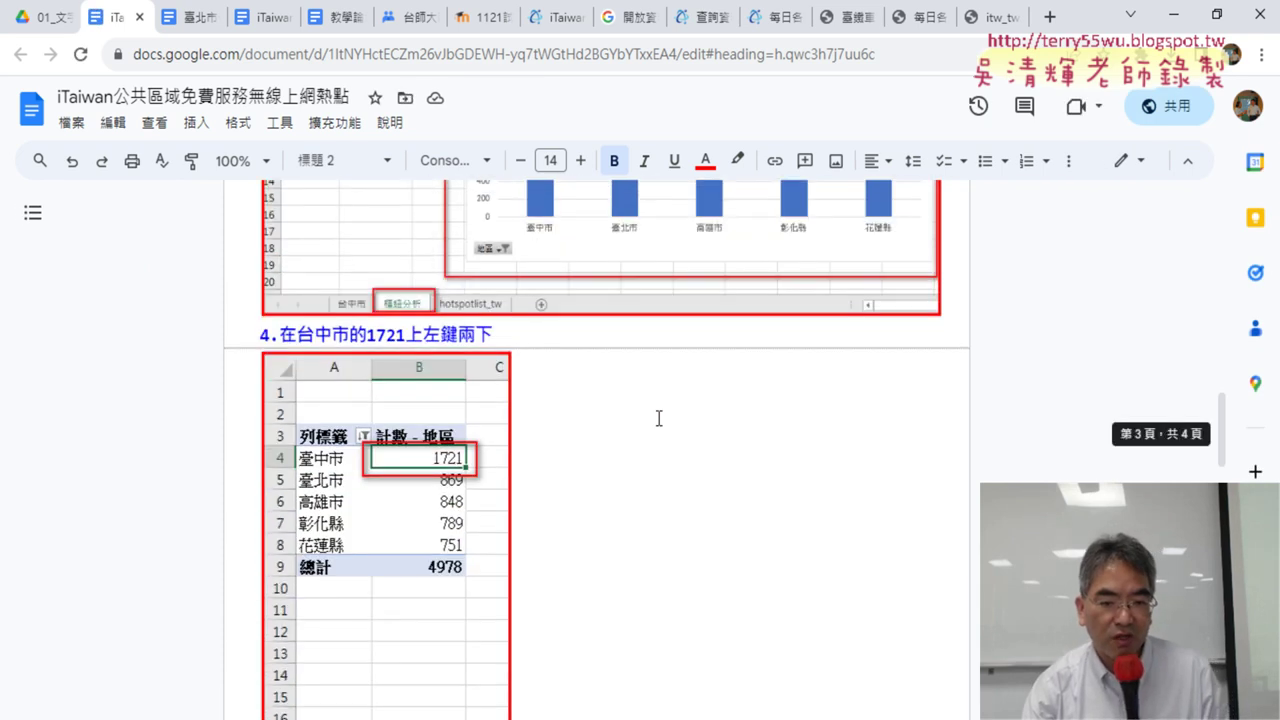
scroll(656, 418, down, 3)
scroll(656, 418, down, 2)
scroll(656, 418, down, 3)
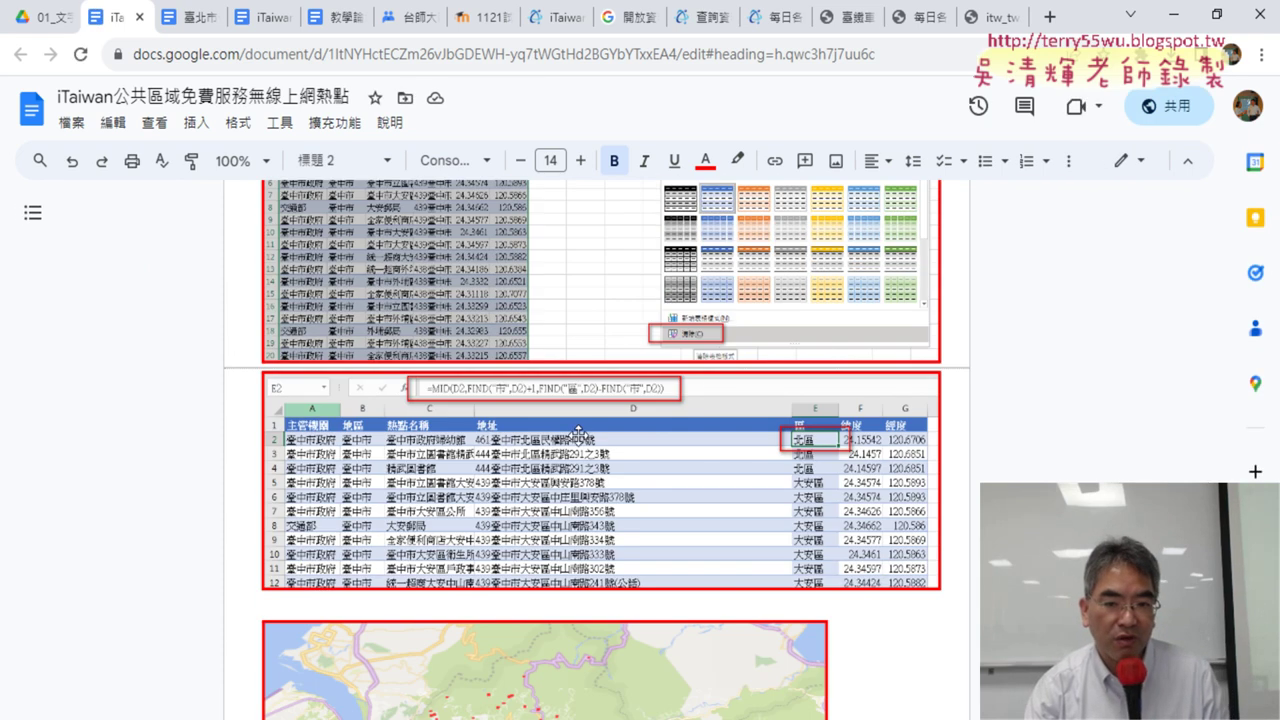